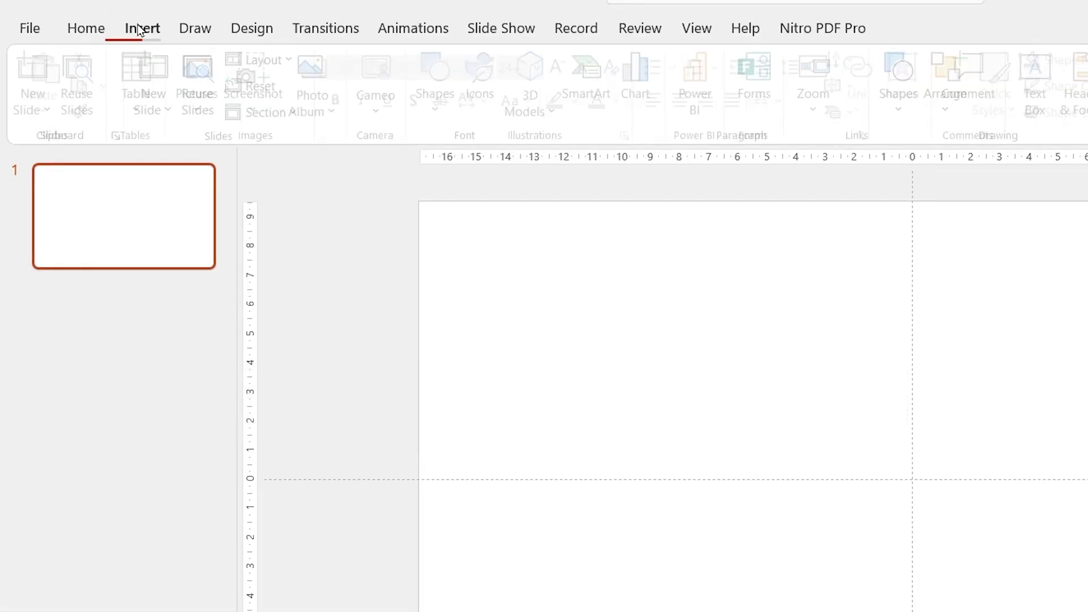
- Insert the picture "Timeline Tutorial PowerPoint" from the project's Image folder onto the blank slide
{"action": "left_click", "coordinate": [224, 119]}
{"action": "left_click", "coordinate": [286, 172]}
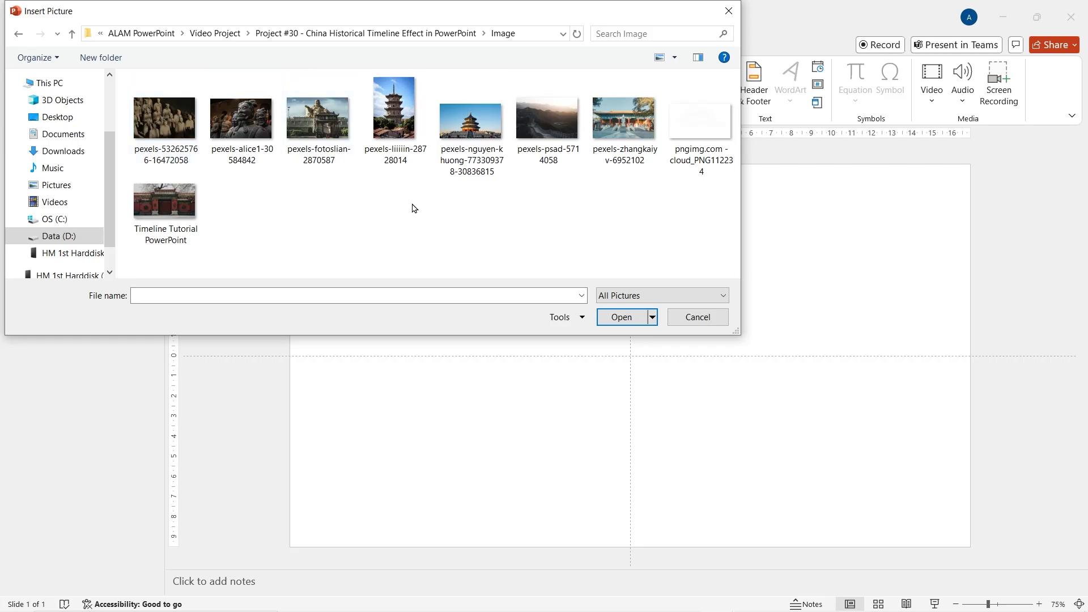
{"action": "double_click", "coordinate": [173, 205]}
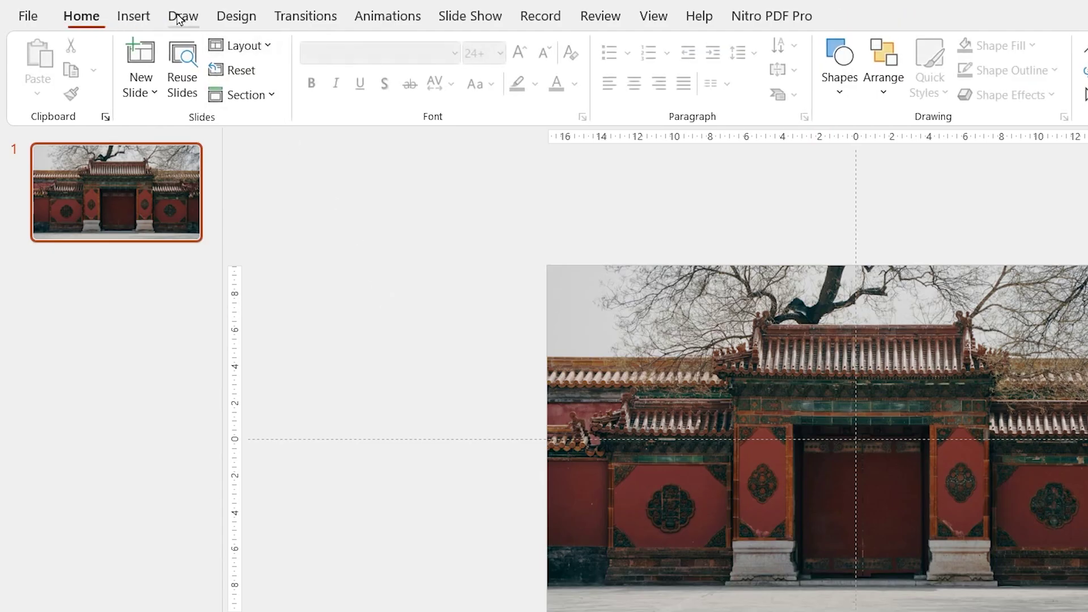
- Add a text box over the gate picture containing "China's Imperial" and "Timeline" on two lines
{"action": "left_click", "coordinate": [99, 45]}
{"action": "left_click", "coordinate": [720, 85]}
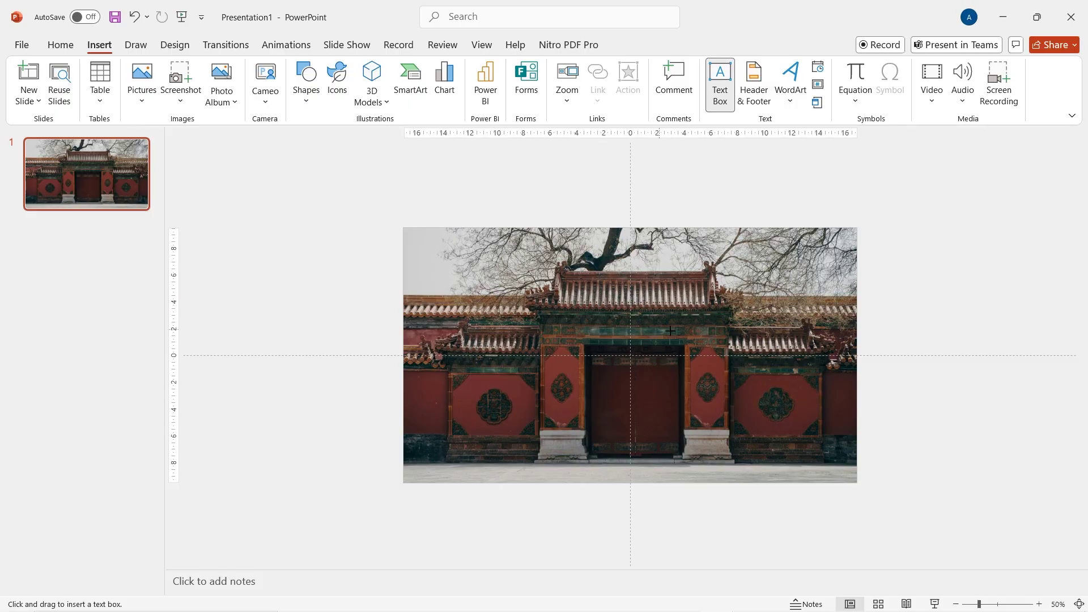
{"action": "left_click_drag", "start_coordinate": [791, 410], "coordinate": [791, 410]}
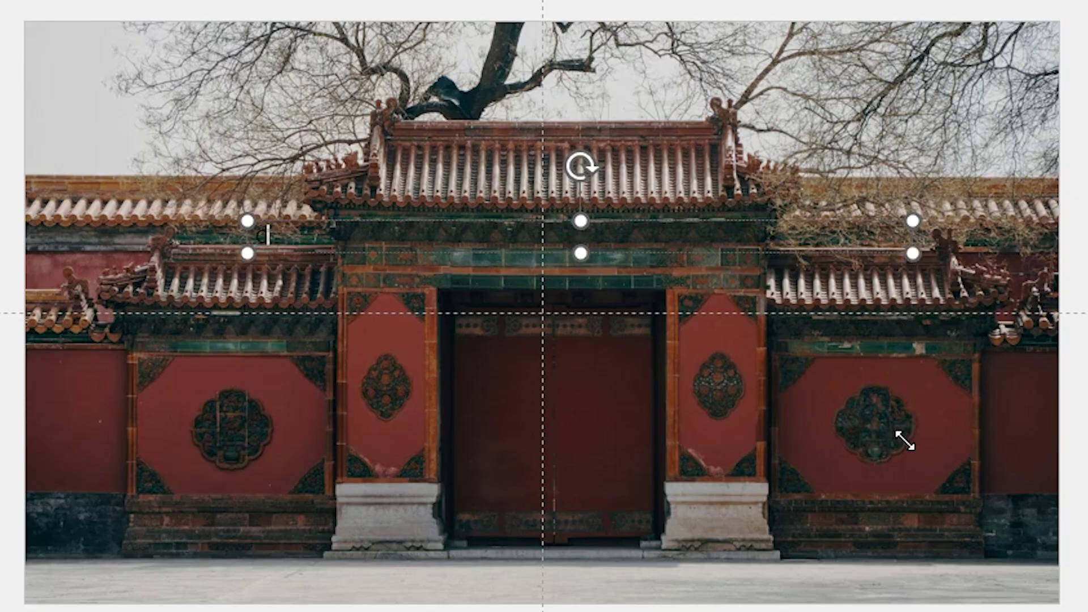
{"action": "type", "text": "China's Imperial"}
{"action": "key", "text": "Return"}
{"action": "type", "text": "Timeline"}
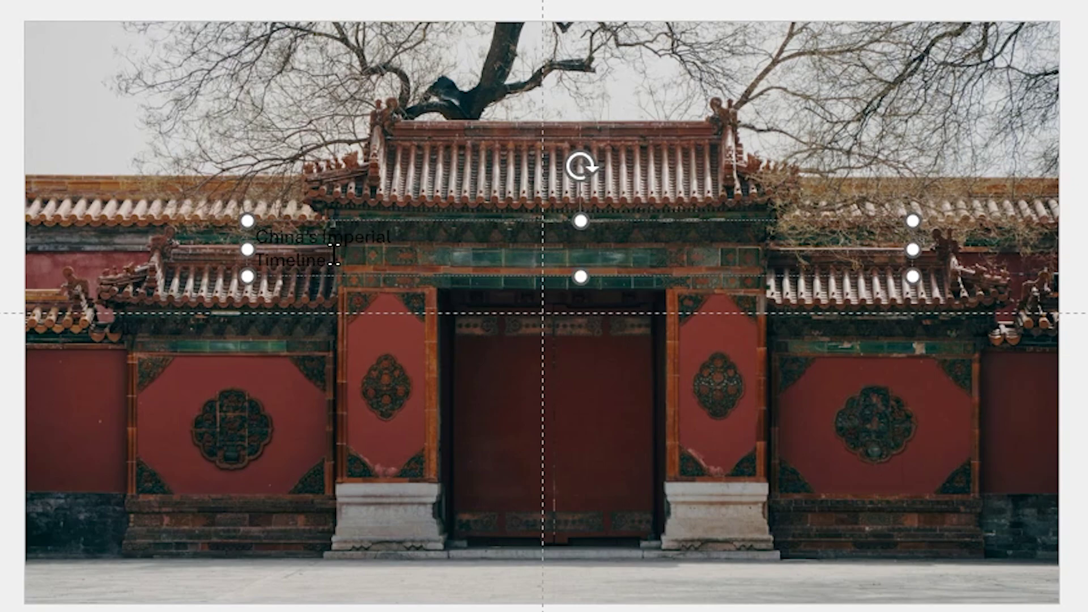
- Centre the title text, enlarge it to 88 pt and widen its text box so each line fits
{"action": "key", "text": "ctrl+a"}
{"action": "key", "text": "ctrl+e"}
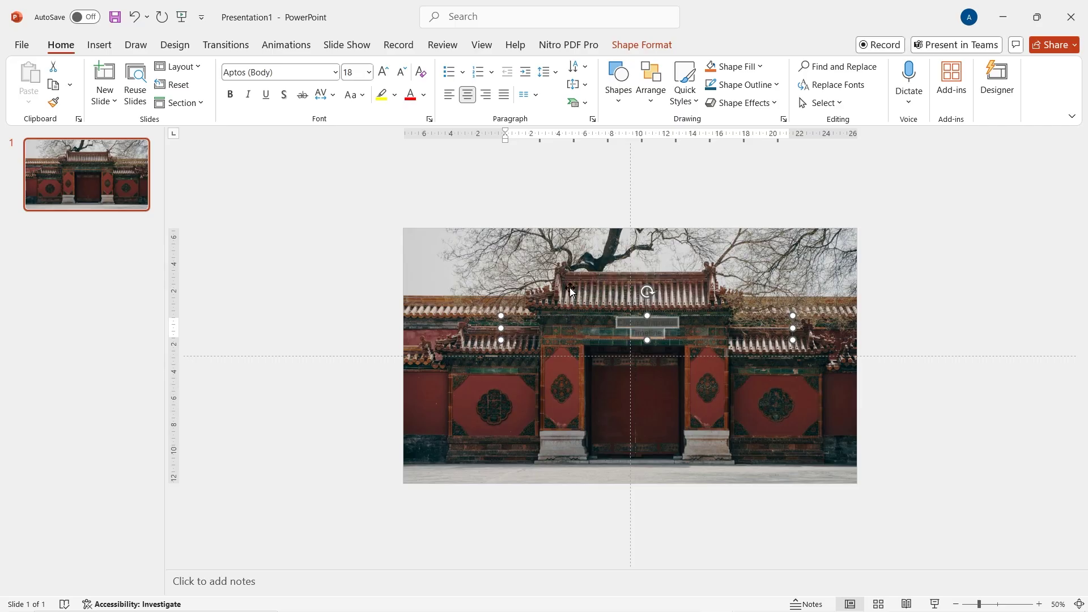
{"action": "triple_click", "coordinate": [383, 73]}
{"action": "triple_click", "coordinate": [383, 73]}
{"action": "double_click", "coordinate": [383, 73]}
{"action": "triple_click", "coordinate": [382, 72]}
{"action": "triple_click", "coordinate": [383, 72]}
{"action": "left_click_drag", "start_coordinate": [501, 316], "coordinate": [464, 316]}
- Format the title text in EB Garamond, bold and italic with text shadow, and colour it yellow
{"action": "left_click", "coordinate": [278, 72]}
{"action": "type", "text": "EB"}
{"action": "key", "text": "Return"}
{"action": "left_click", "coordinate": [230, 96]}
{"action": "left_click", "coordinate": [249, 95]}
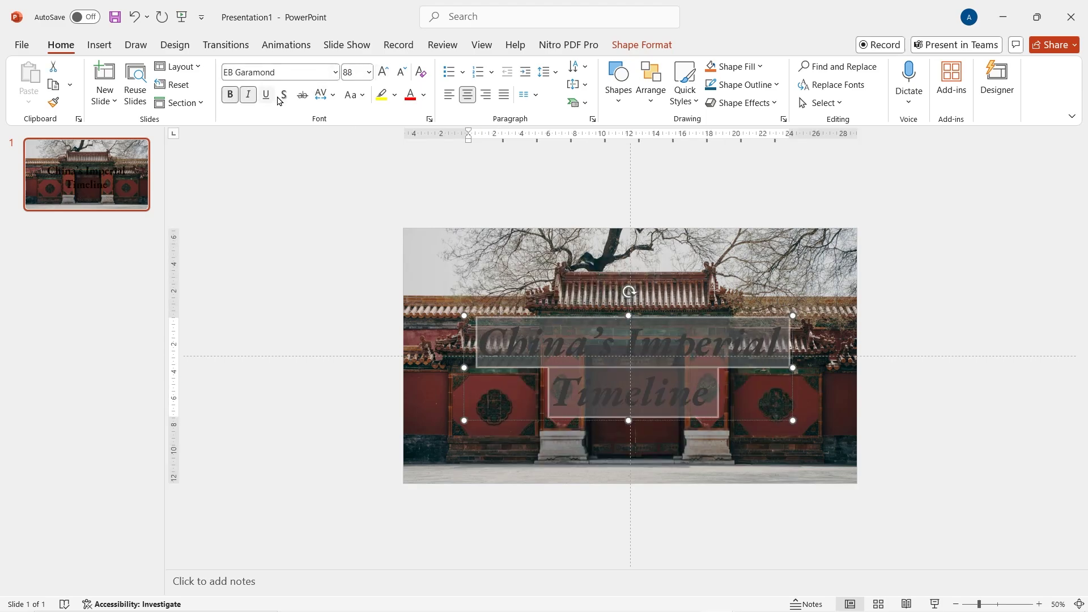
{"action": "left_click", "coordinate": [424, 95]}
{"action": "left_click", "coordinate": [469, 306]}
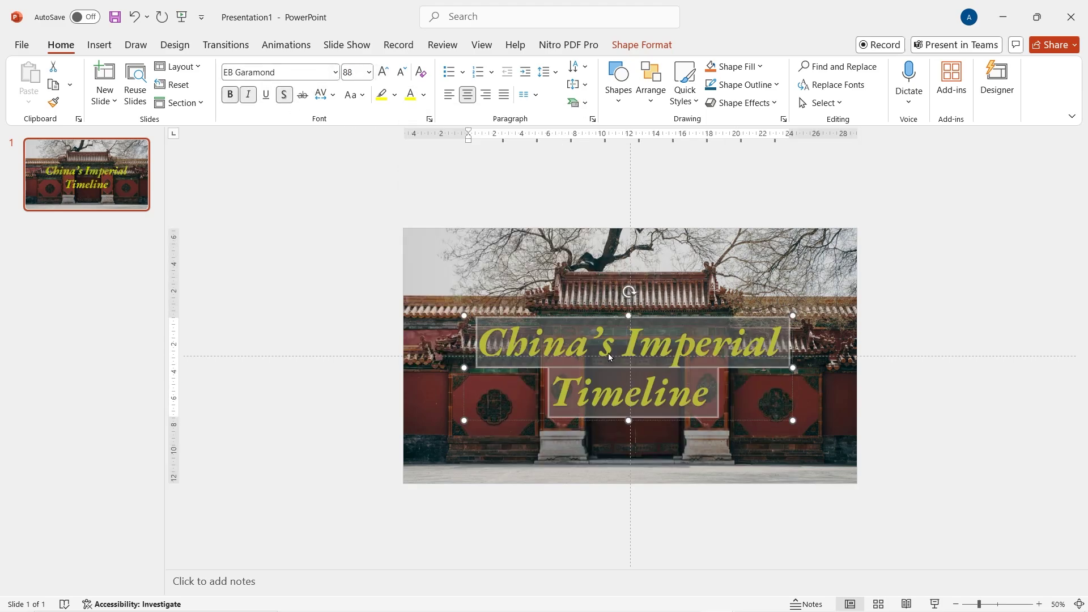
- Move the title higher on the slide and give its text a centred outer shadow, adjusting the shadow's size
{"action": "left_click_drag", "start_coordinate": [637, 320], "coordinate": [639, 295]}
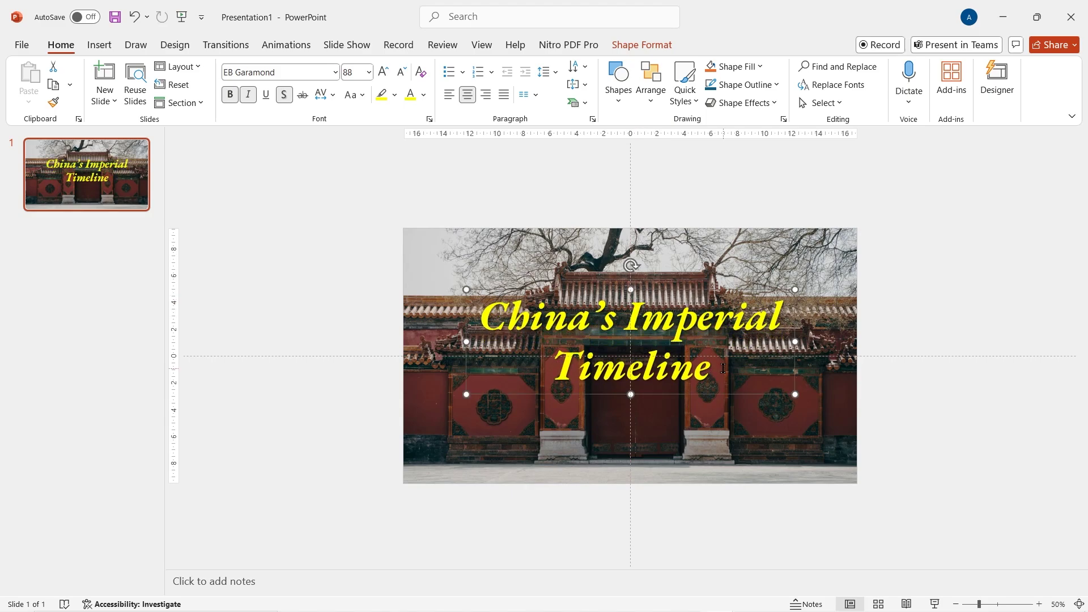
{"action": "right_click", "coordinate": [642, 348]}
{"action": "left_click", "coordinate": [685, 556]}
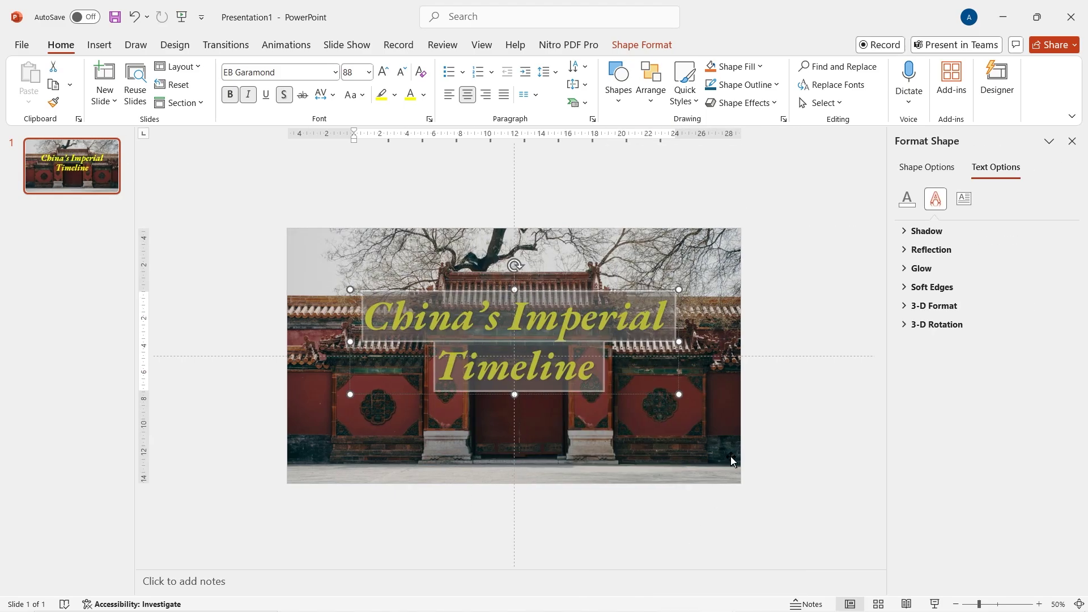
{"action": "left_click", "coordinate": [913, 232]}
{"action": "left_click", "coordinate": [1039, 249]}
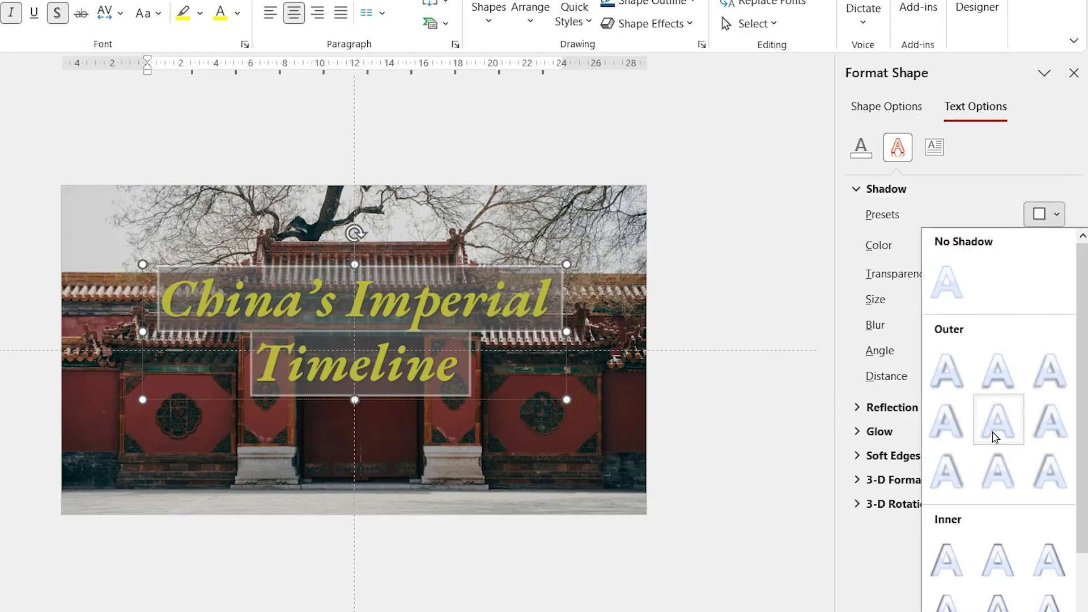
{"action": "left_click", "coordinate": [992, 435]}
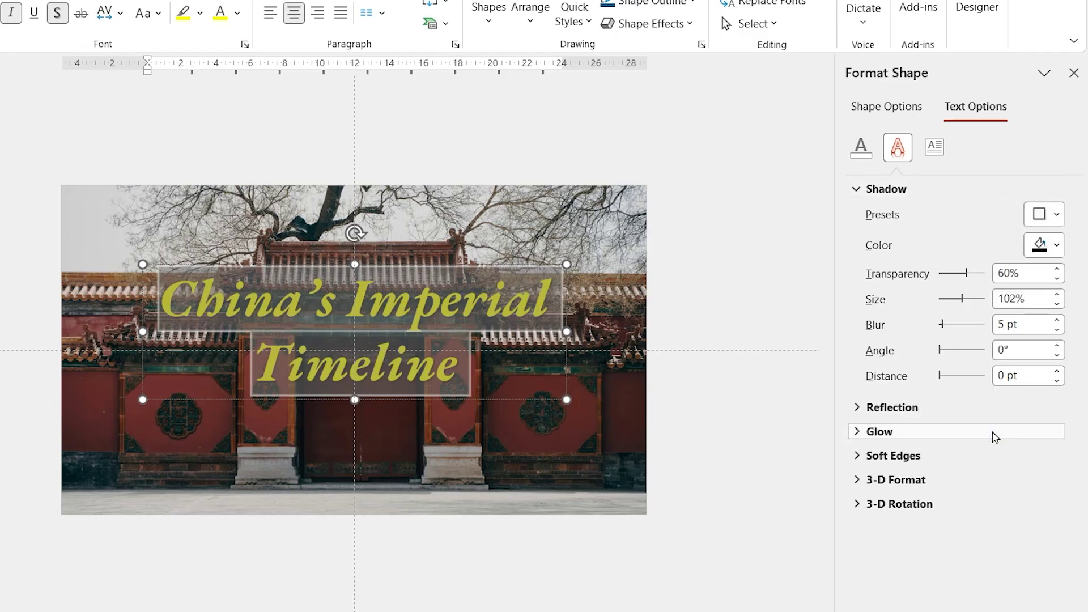
{"action": "left_click_drag", "start_coordinate": [960, 298], "coordinate": [962, 296]}
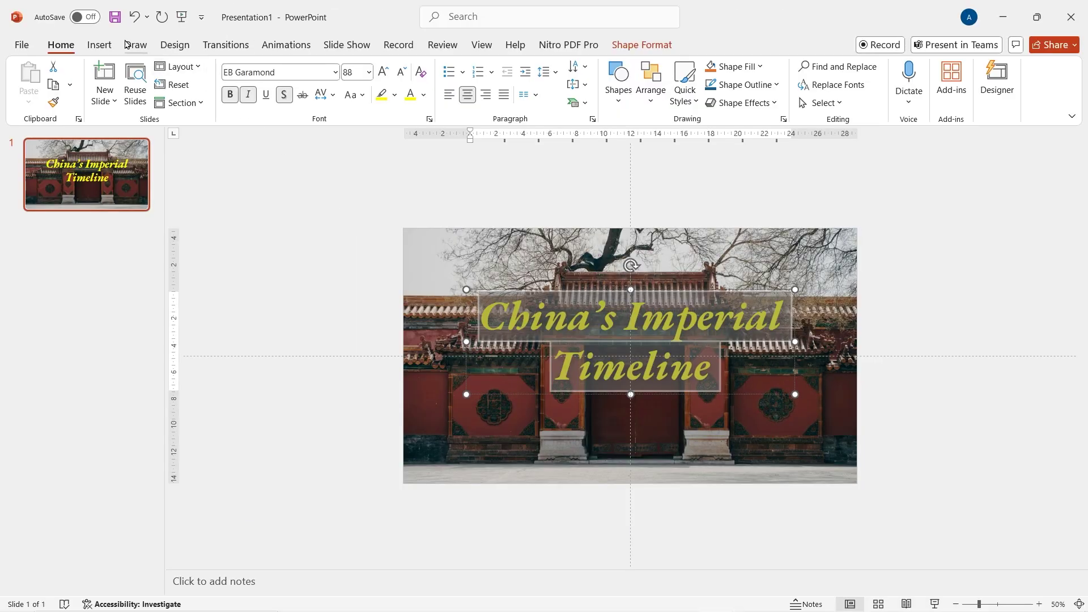
- Insert the cloud PNG picture, scale it down to about 9.89 × 17.61 cm and place it over the slide's upper-left corner
{"action": "left_click", "coordinate": [100, 45]}
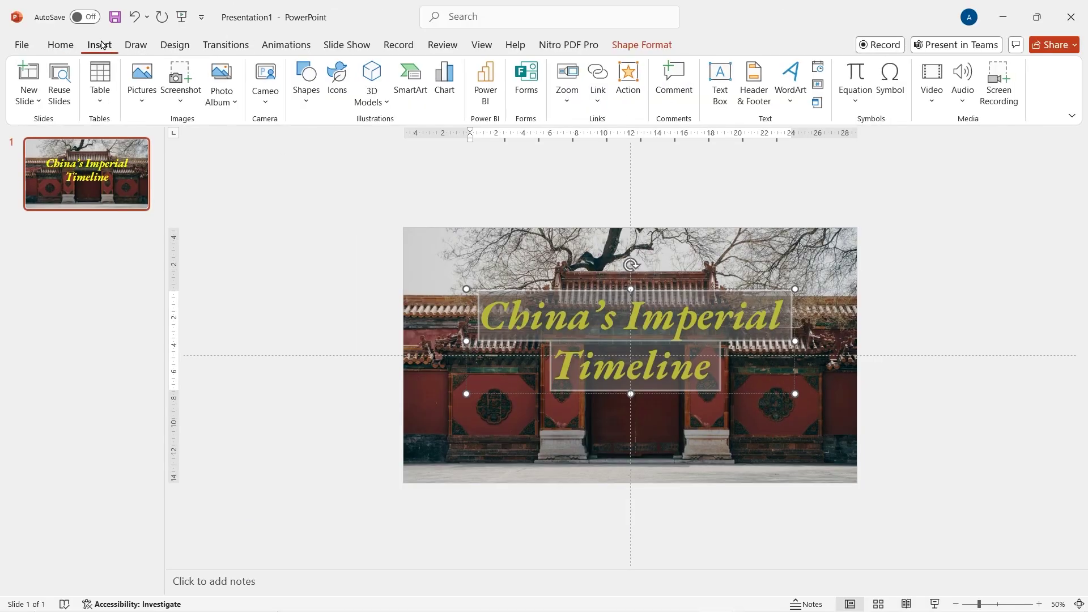
{"action": "left_click", "coordinate": [149, 105]}
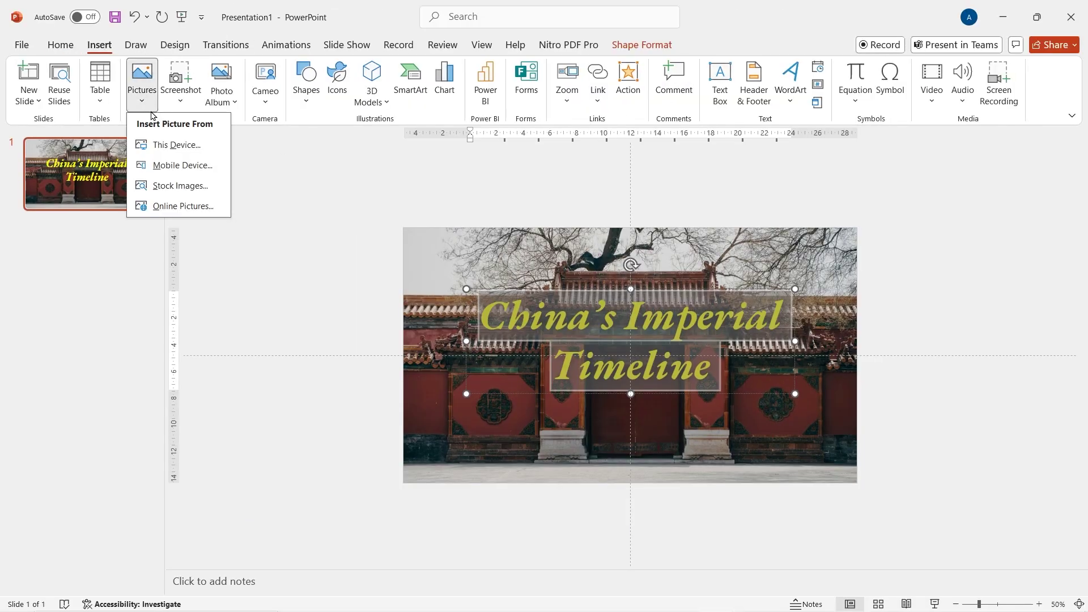
{"action": "left_click", "coordinate": [177, 146]}
{"action": "double_click", "coordinate": [709, 158]}
{"action": "left_click_drag", "start_coordinate": [792, 381], "coordinate": [578, 331]}
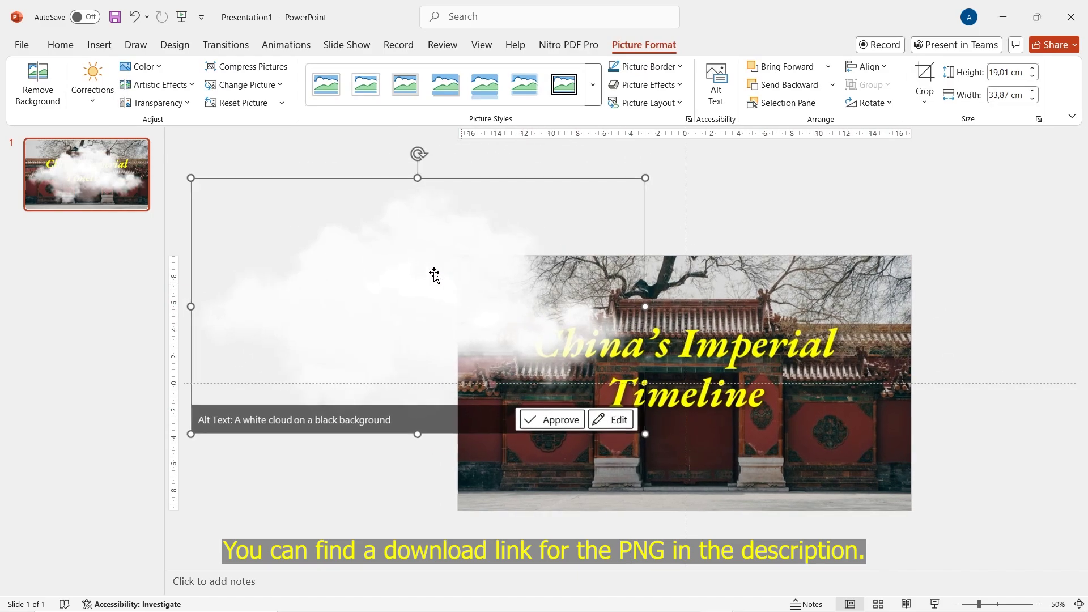
{"action": "left_click_drag", "start_coordinate": [190, 179], "coordinate": [331, 258]}
{"action": "left_click_drag", "start_coordinate": [422, 315], "coordinate": [408, 250]}
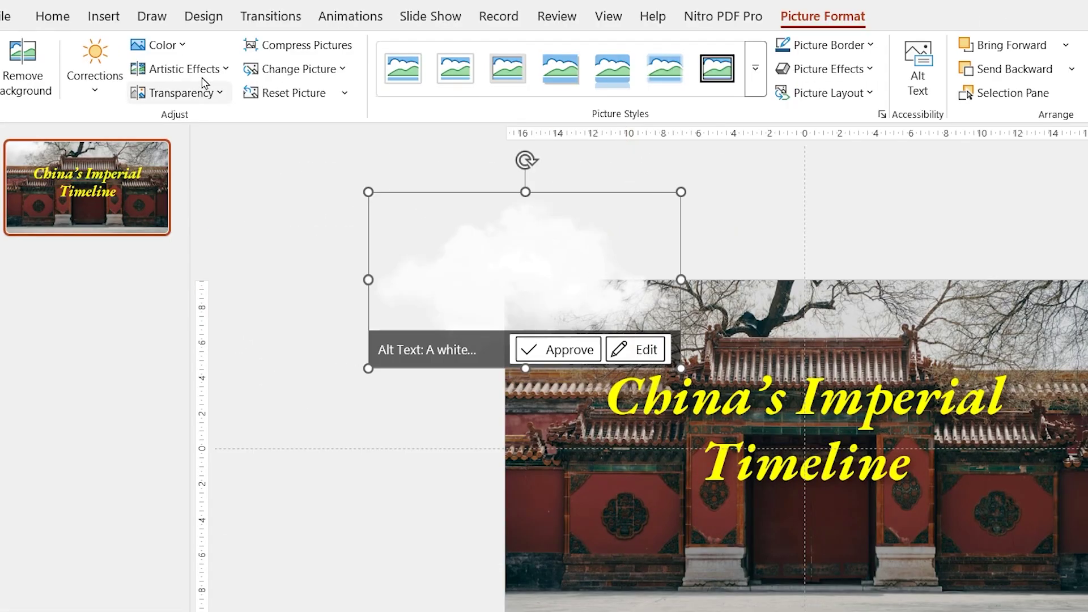
- Recolour the cloud to a pale cream tone and place a duplicate of it over the slide's lower-right corner
{"action": "left_click", "coordinate": [140, 66]}
{"action": "left_click", "coordinate": [611, 191]}
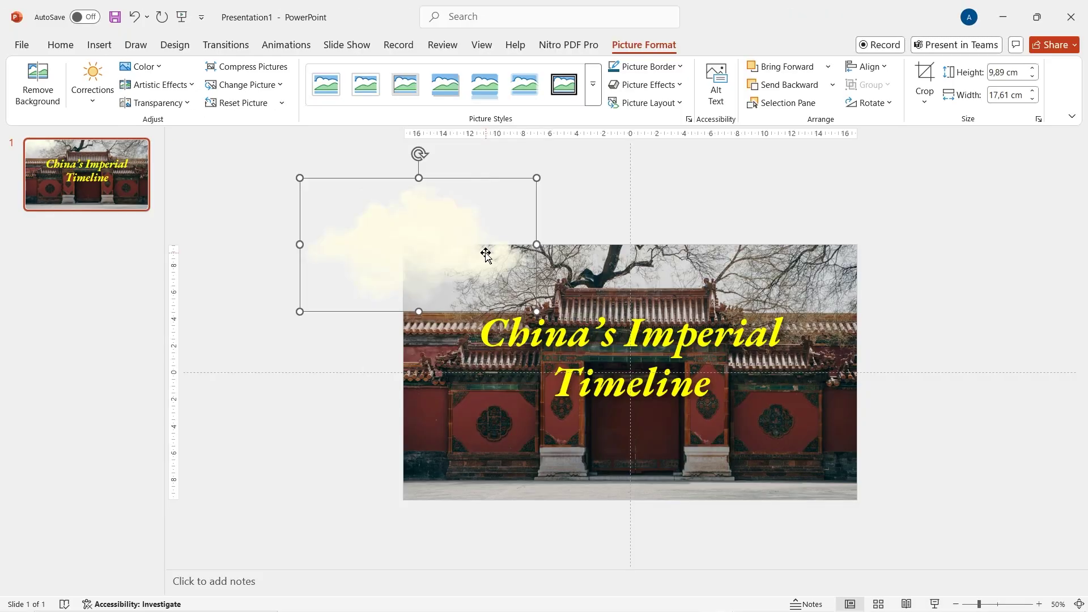
{"action": "key", "text": "ctrl+d"}
{"action": "left_click_drag", "start_coordinate": [613, 294], "coordinate": [1087, 596]}
{"action": "left_click_drag", "start_coordinate": [902, 479], "coordinate": [911, 487]}
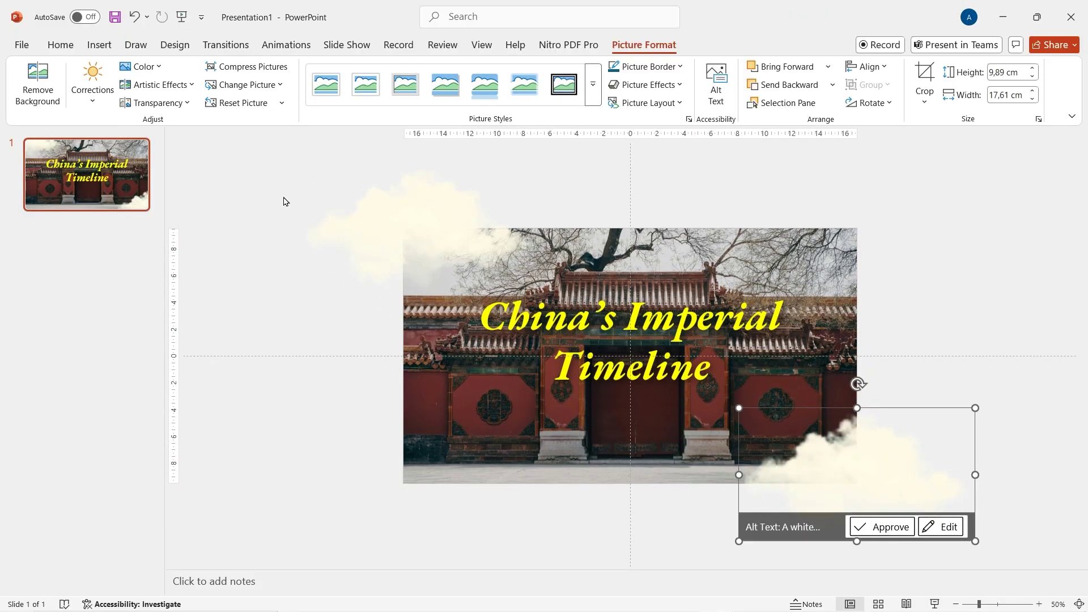
- Draw a thin rounded rectangle bar centred near the slide's bottom edge and make it white without an outline
{"action": "left_click", "coordinate": [99, 45]}
{"action": "left_click", "coordinate": [315, 101]}
{"action": "left_click", "coordinate": [387, 143]}
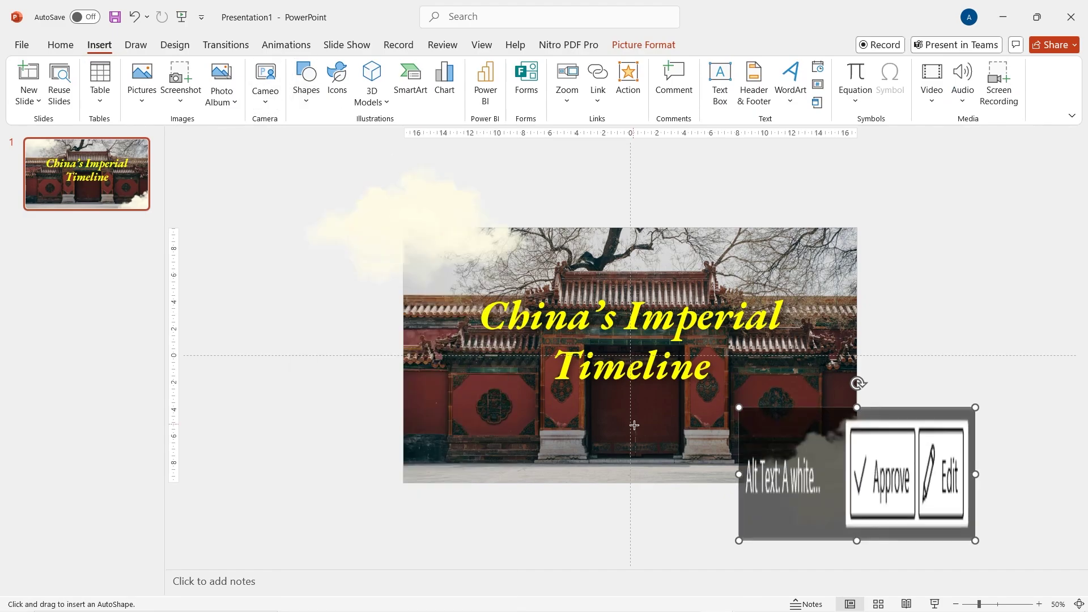
{"action": "left_click_drag", "start_coordinate": [553, 453], "coordinate": [716, 469]}
{"action": "scroll", "coordinate": [611, 460], "scroll_direction": "up", "scroll_amount": 5, "text": "ctrl"}
{"action": "left_click", "coordinate": [444, 89]}
{"action": "left_click", "coordinate": [422, 323]}
{"action": "left_click", "coordinate": [408, 67]}
{"action": "left_click", "coordinate": [405, 153]}
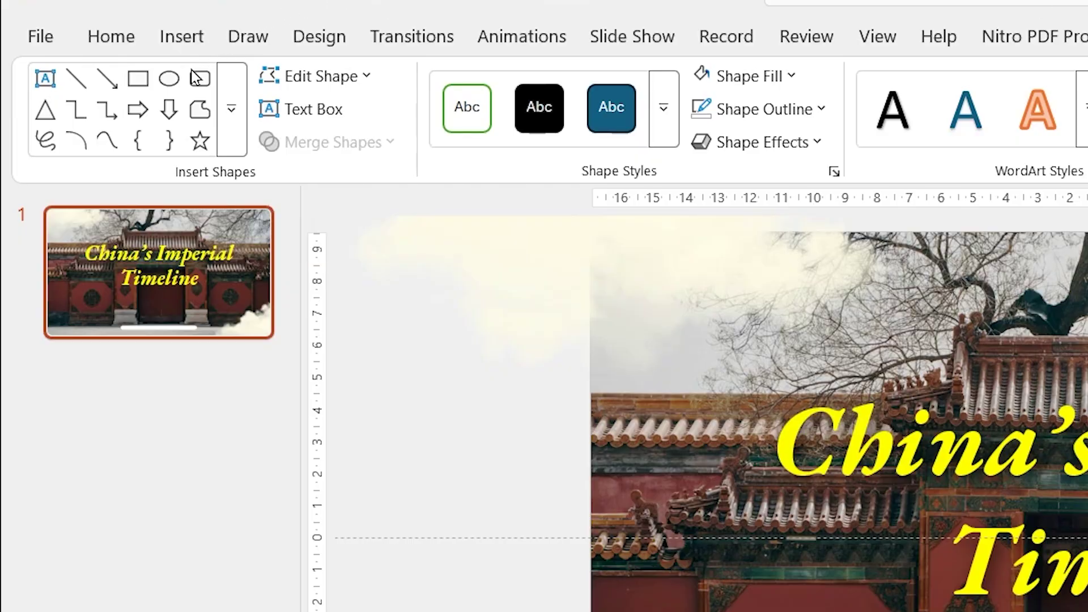
- Draw a rounded rectangle about 0.9 cm high and 8.36 cm wide in the slide's upper-right corner, filled white without an outline
{"action": "left_click", "coordinate": [193, 81]}
{"action": "left_click_drag", "start_coordinate": [773, 197], "coordinate": [909, 182]}
{"action": "left_click_drag", "start_coordinate": [833, 190], "coordinate": [831, 170]}
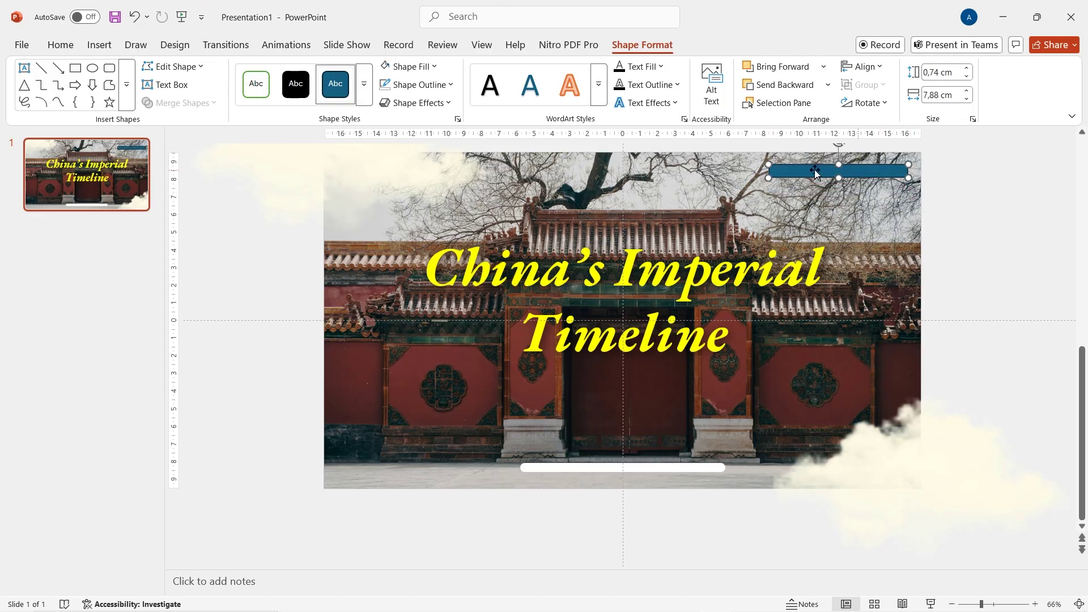
{"action": "scroll", "coordinate": [887, 164], "scroll_direction": "up", "scroll_amount": 3, "text": "ctrl"}
{"action": "scroll", "coordinate": [889, 170], "scroll_direction": "up", "scroll_amount": 5}
{"action": "left_click_drag", "start_coordinate": [473, 350], "coordinate": [452, 349]}
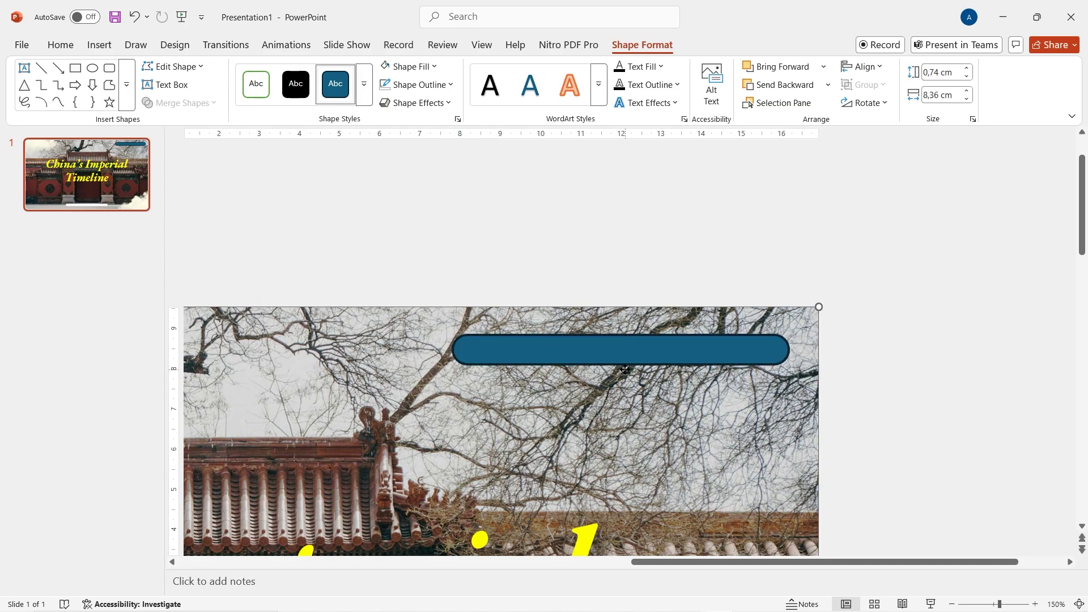
{"action": "left_click_drag", "start_coordinate": [620, 365], "coordinate": [621, 371]}
{"action": "left_click", "coordinate": [385, 85]}
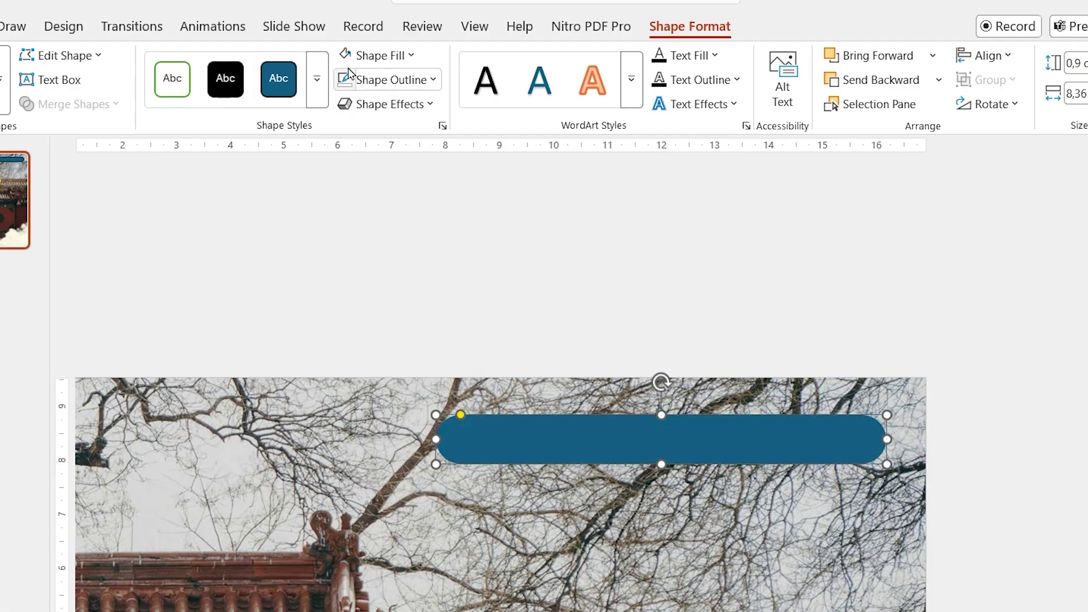
{"action": "left_click", "coordinate": [386, 68]}
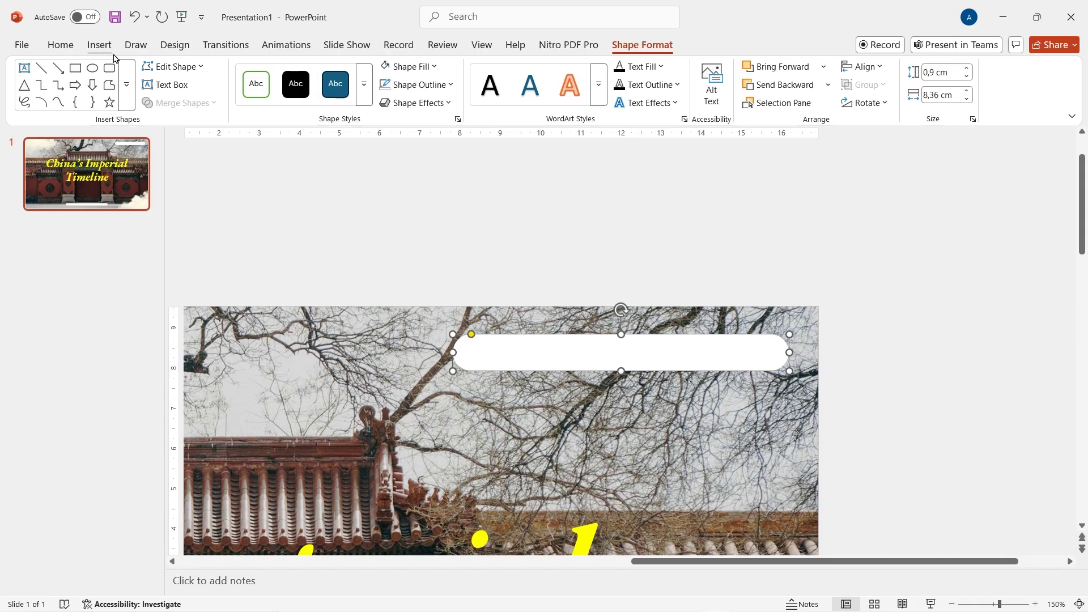
- Find the stock icons for "search", insert the bold magnifying glass and shrink it to fit the right end of the upper white bar
{"action": "left_click", "coordinate": [99, 44]}
{"action": "left_click", "coordinate": [337, 85]}
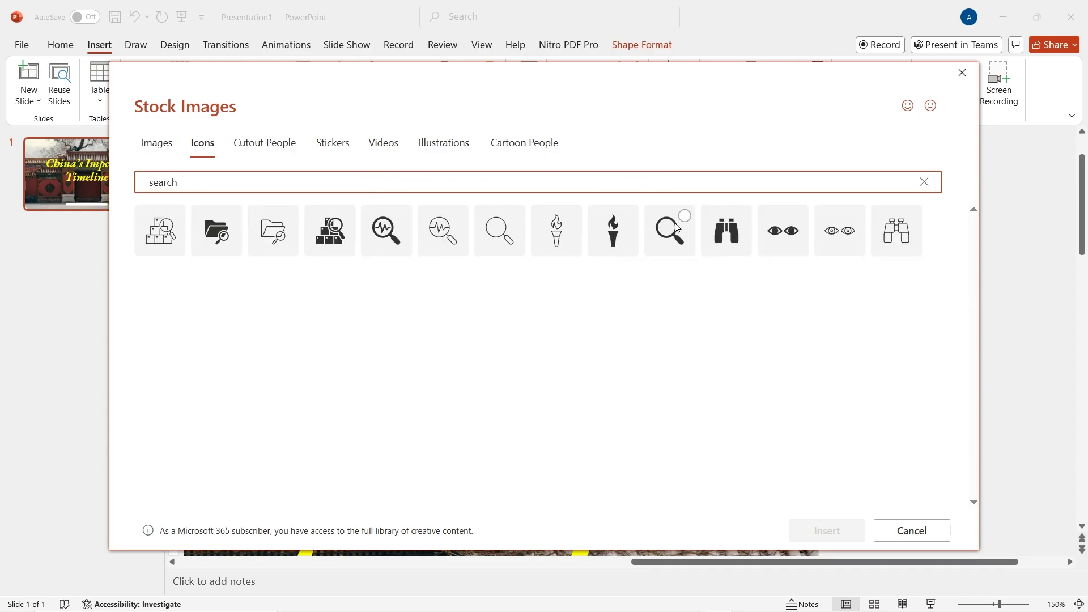
{"action": "left_click", "coordinate": [676, 228]}
{"action": "left_click", "coordinate": [831, 533]}
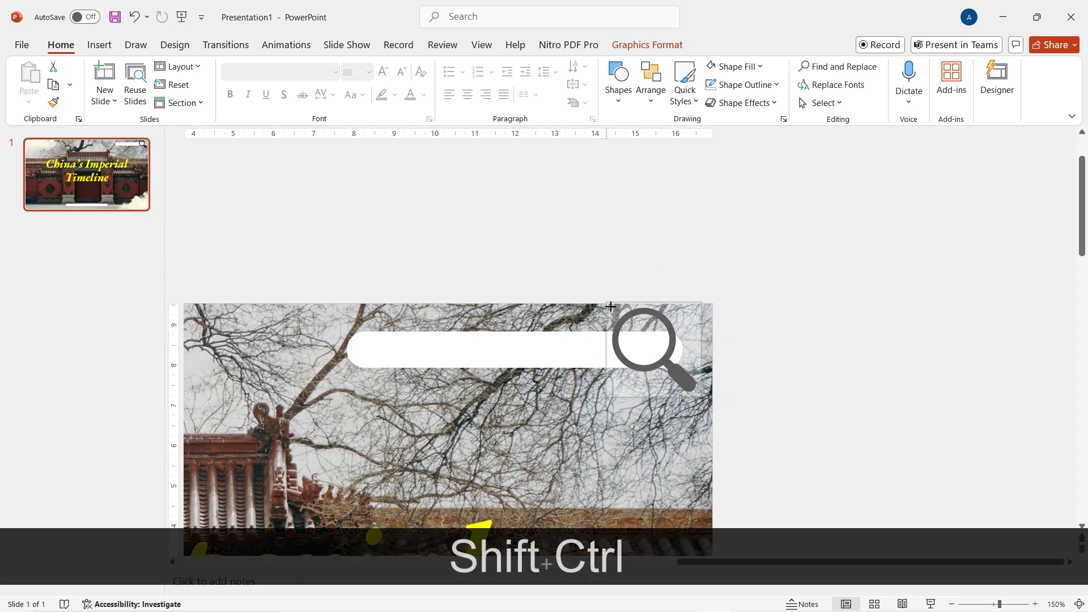
{"action": "left_click_drag", "start_coordinate": [611, 306], "coordinate": [640, 336]}
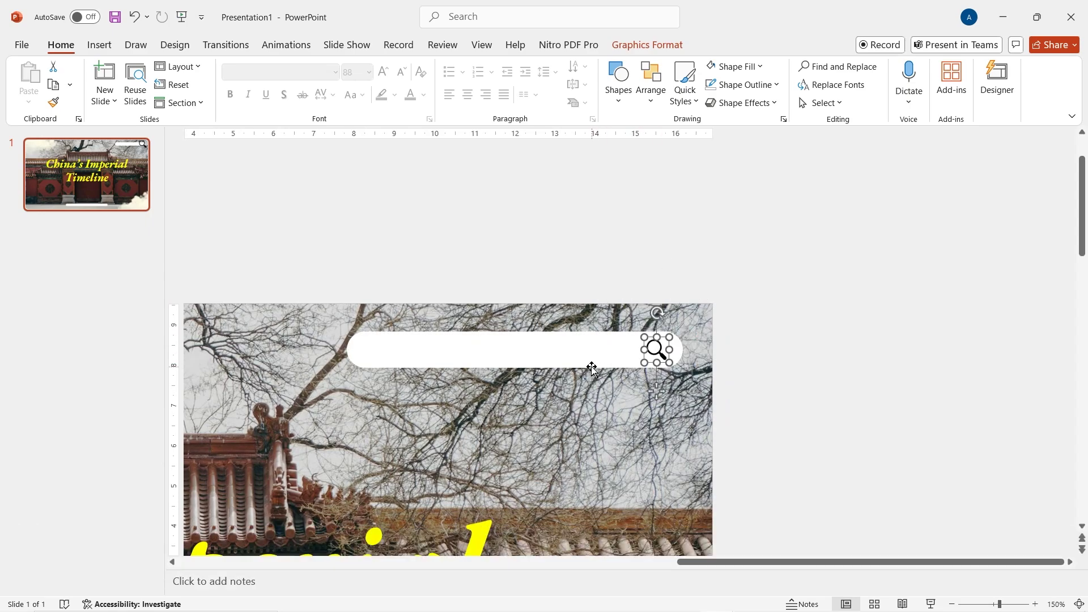
- Add a text box just above the bottom white bar reading "Swipe up to start."
{"action": "scroll", "coordinate": [592, 368], "scroll_direction": "down", "scroll_amount": 10, "text": "ctrl"}
{"action": "left_click", "coordinate": [101, 45]}
{"action": "left_click", "coordinate": [717, 102]}
{"action": "left_click_drag", "start_coordinate": [692, 457], "coordinate": [698, 458]}
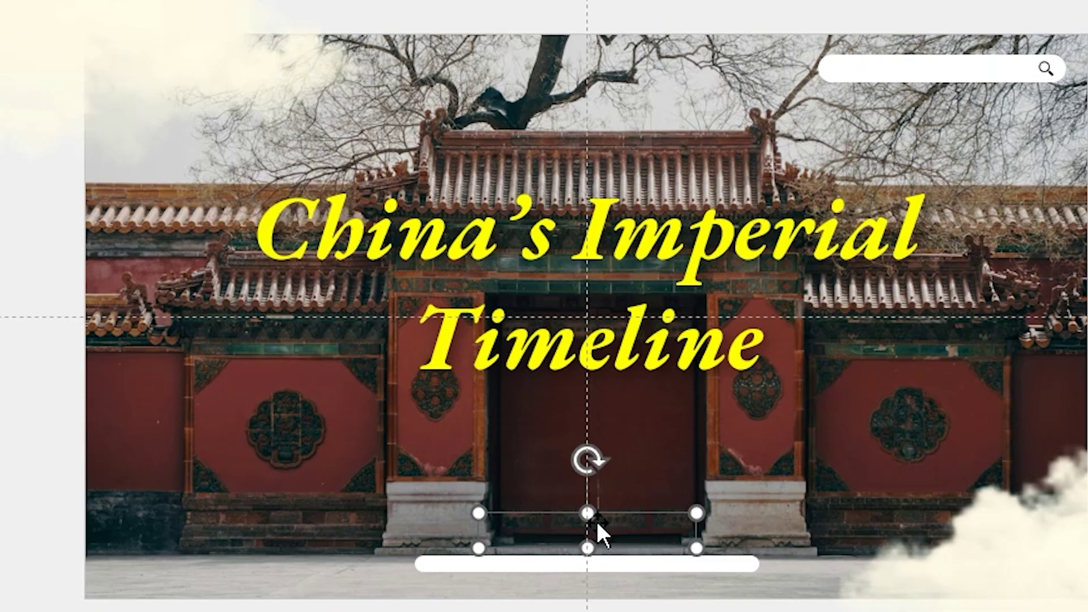
{"action": "type", "text": "Swipe up to start"}
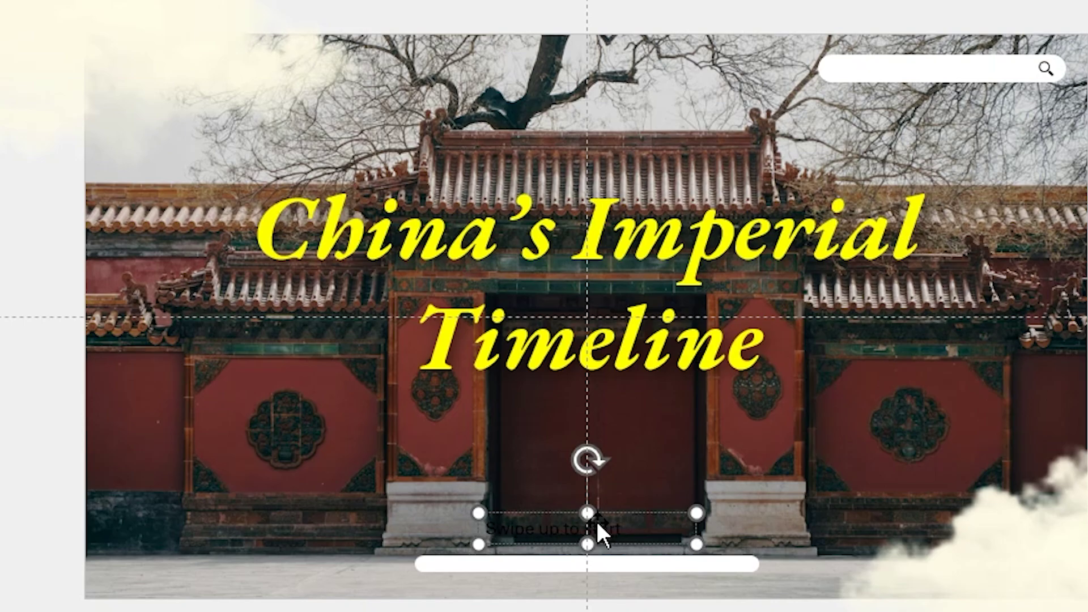
- Centre the swipe caption, make its text smaller and white, and move the box down close to the bottom white bar
{"action": "triple_click", "coordinate": [571, 526]}
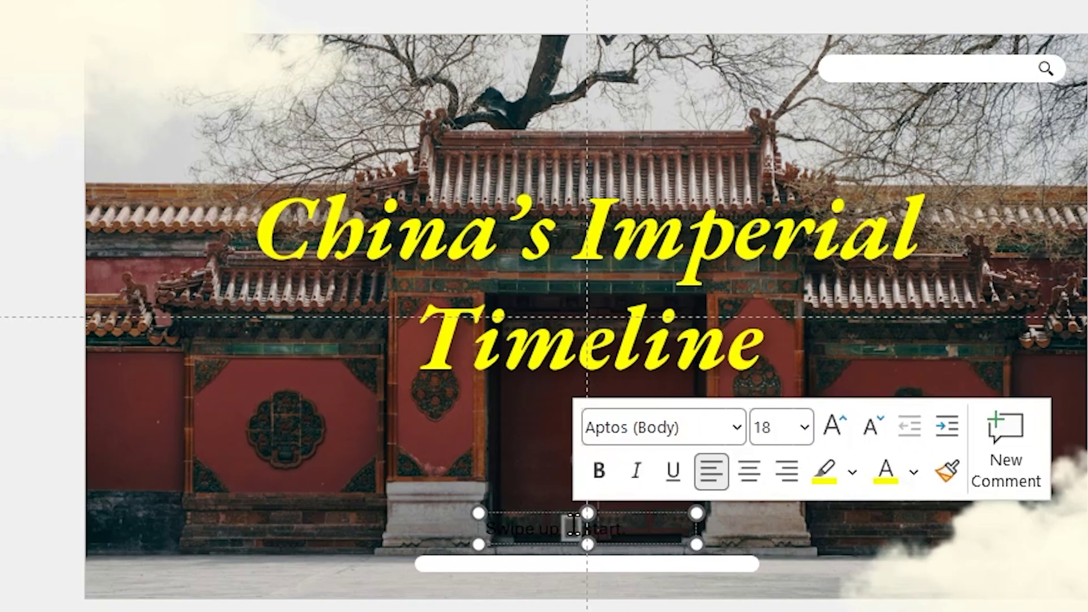
{"action": "left_click", "coordinate": [747, 472]}
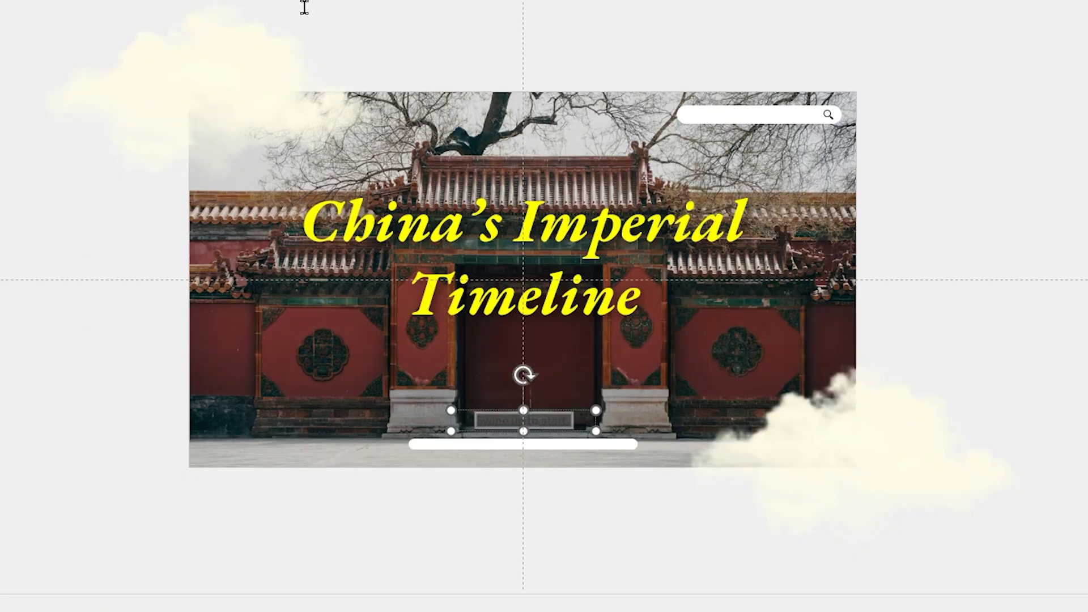
{"action": "left_click", "coordinate": [212, 1]}
{"action": "left_click", "coordinate": [209, 2]}
{"action": "scroll", "coordinate": [535, 421], "scroll_direction": "up", "scroll_amount": 10, "text": "ctrl"}
{"action": "left_click_drag", "start_coordinate": [397, 241], "coordinate": [397, 274]}
{"action": "scroll", "coordinate": [568, 334], "scroll_direction": "down", "scroll_amount": 10, "text": "ctrl"}
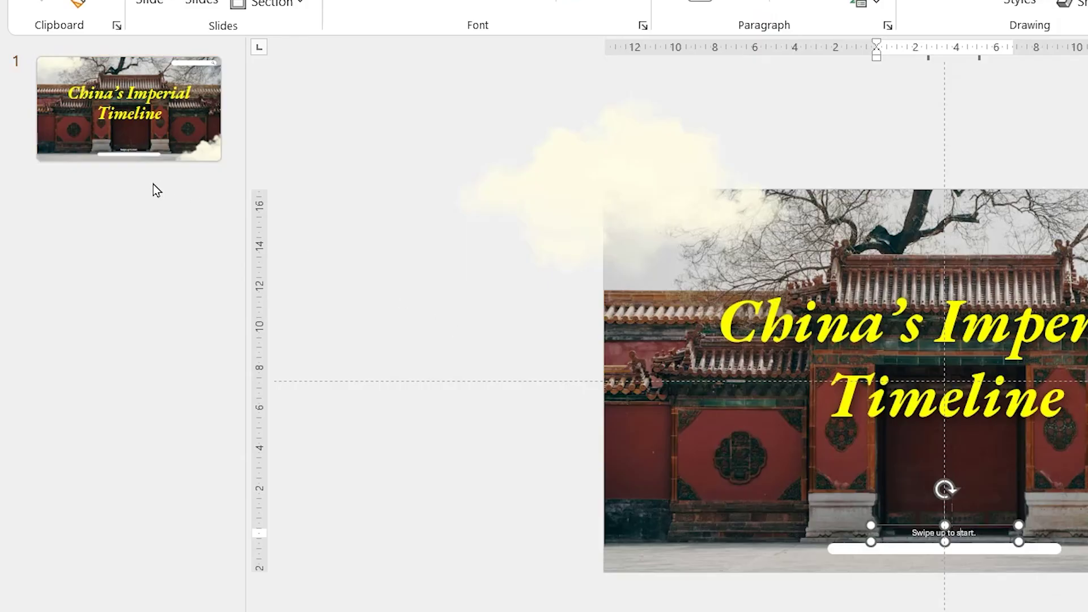
- Add a new second slide and delete its title and content placeholders
{"action": "right_click", "coordinate": [104, 226]}
{"action": "left_click", "coordinate": [139, 280]}
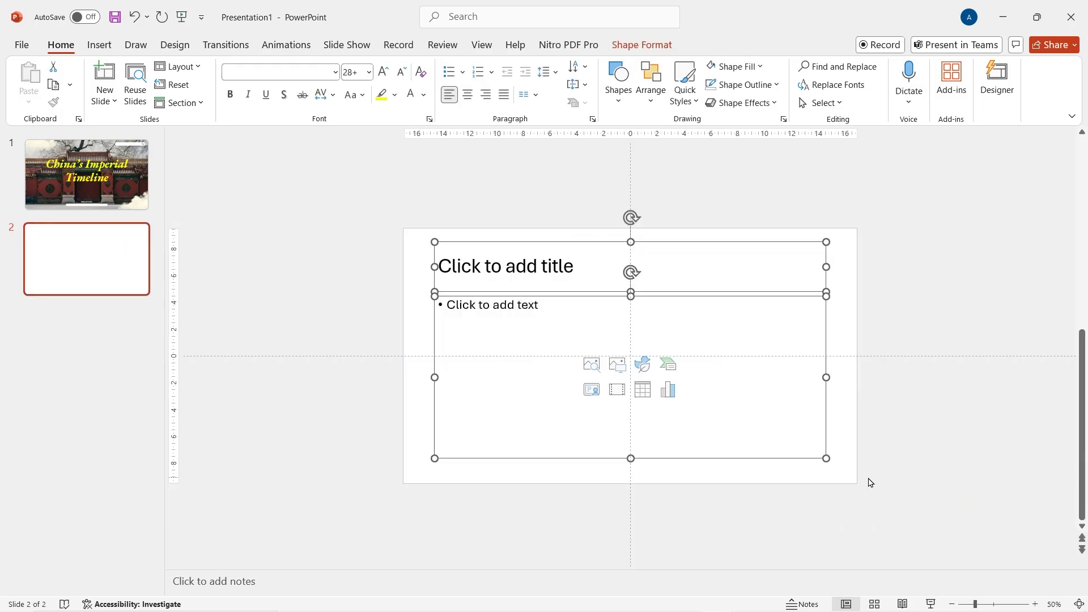
{"action": "key", "text": "Delete"}
- Insert the Great Wall picture pexels-psad-5714058 from the Image folder onto the empty second slide
{"action": "left_click", "coordinate": [99, 45]}
{"action": "left_click", "coordinate": [141, 80]}
{"action": "left_click", "coordinate": [178, 151]}
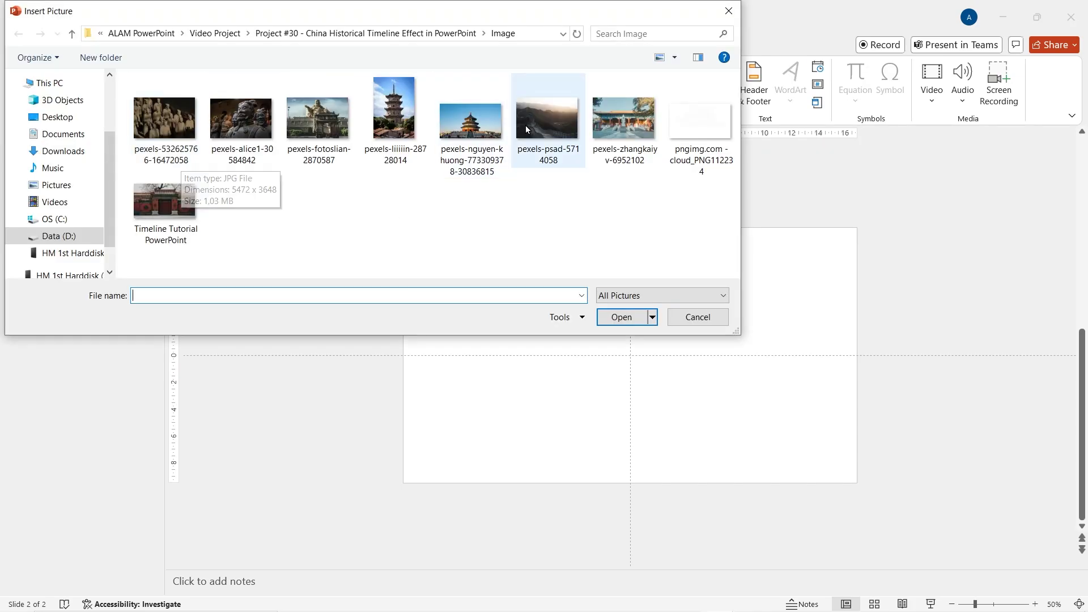
{"action": "double_click", "coordinate": [522, 136]}
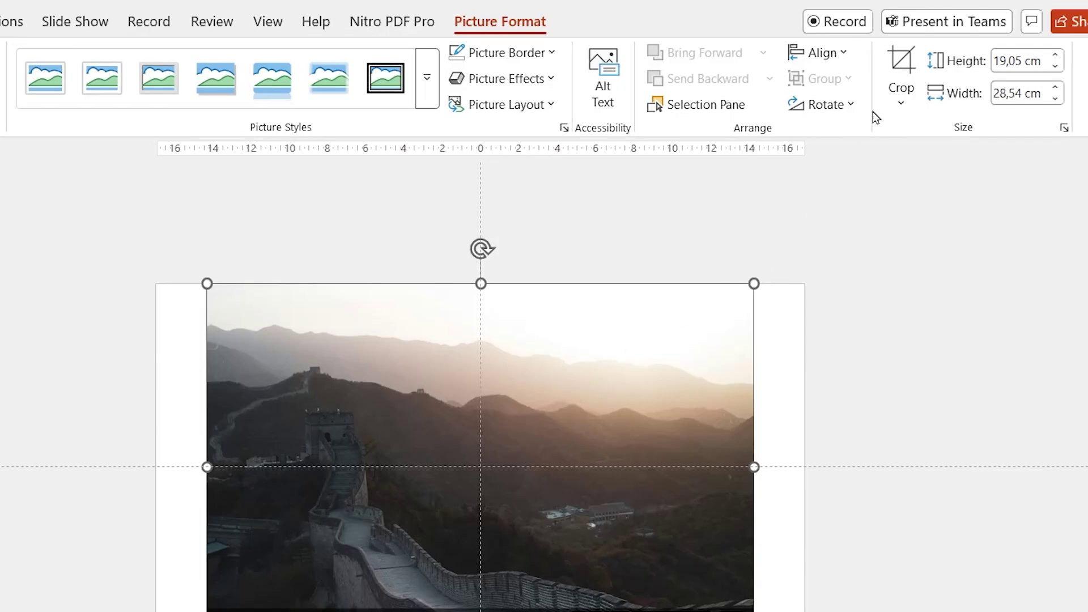
- Extend the Great Wall picture's crop frame to both slide edges and enlarge the image inside it to cover the whole slide
{"action": "left_click", "coordinate": [901, 55]}
{"action": "left_click_drag", "start_coordinate": [804, 319], "coordinate": [848, 320]}
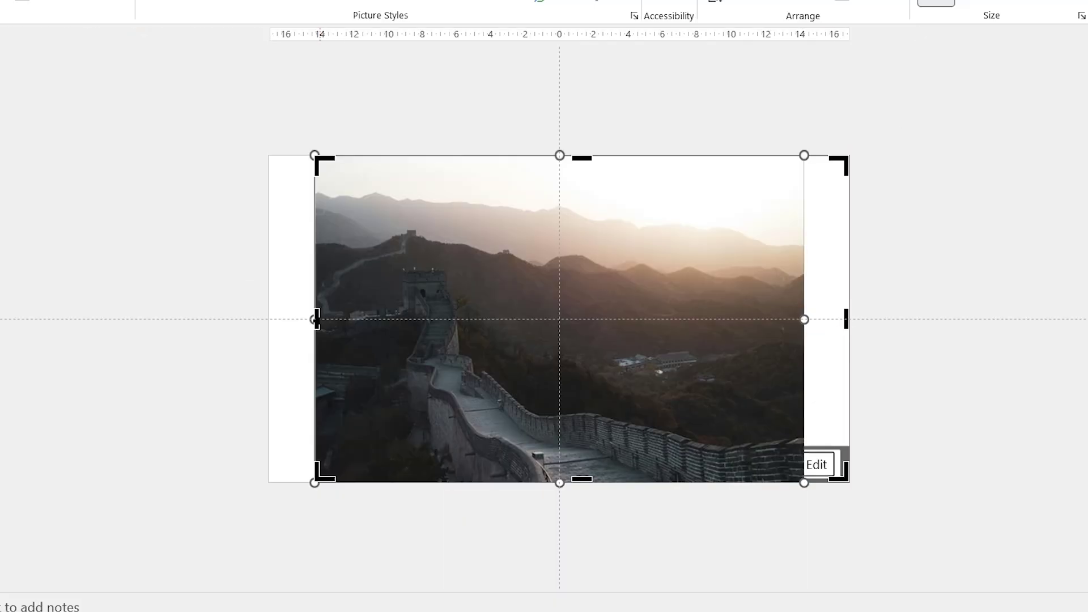
{"action": "left_click_drag", "start_coordinate": [315, 319], "coordinate": [268, 320]}
{"action": "left_click_drag", "start_coordinate": [805, 155], "coordinate": [853, 126]}
{"action": "left_click_drag", "start_coordinate": [702, 135], "coordinate": [702, 119]}
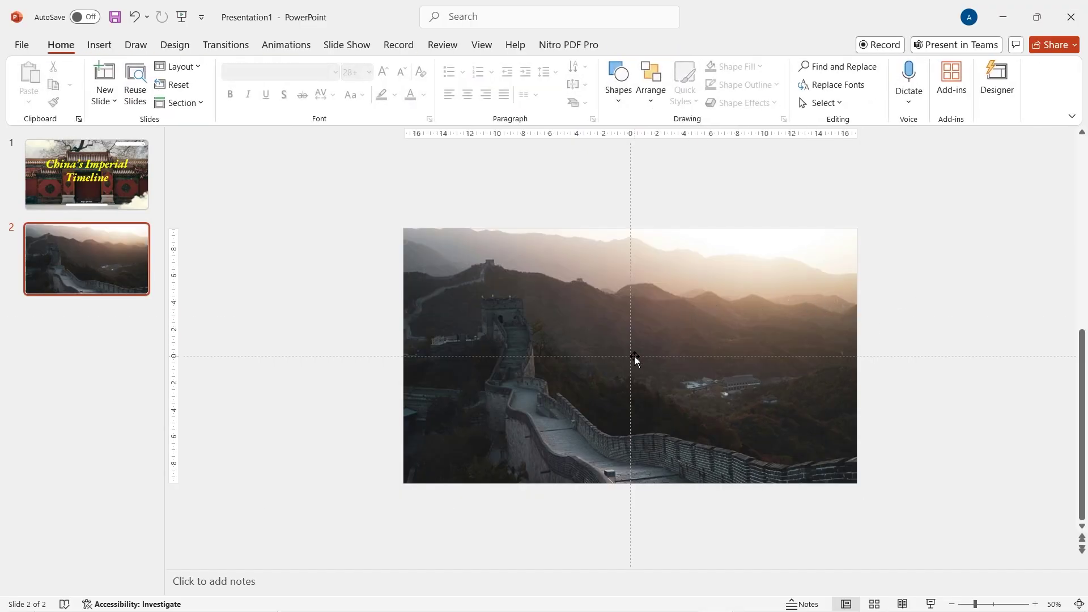
{"action": "left_click", "coordinate": [634, 357]}
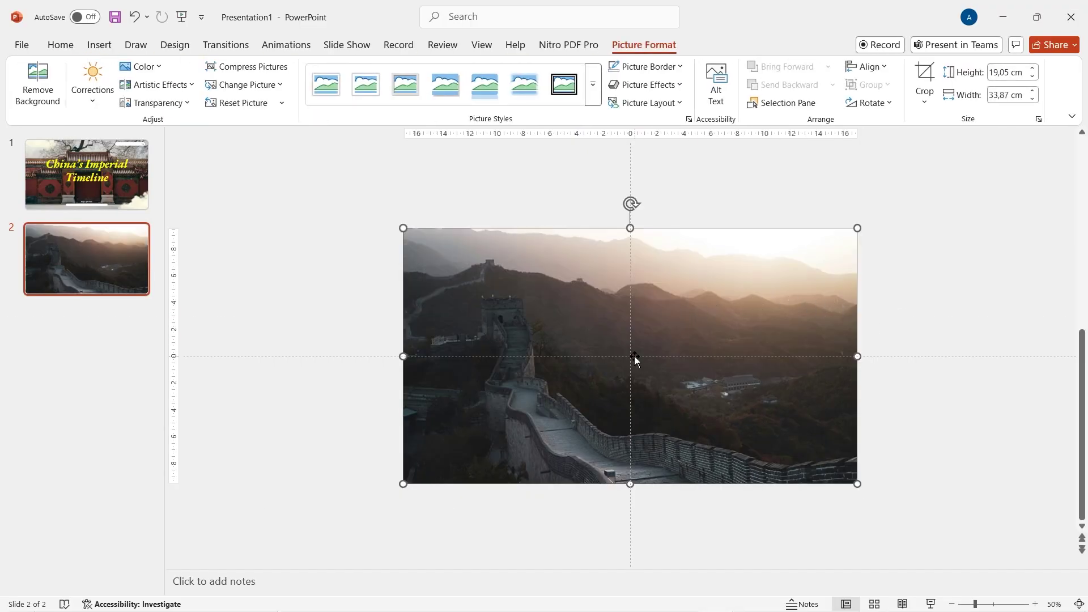
- Add a text box in the middle of the slide with the introduction quote starting "China’s story is one of the oldest and most captivating on Earth."
{"action": "left_click", "coordinate": [99, 45]}
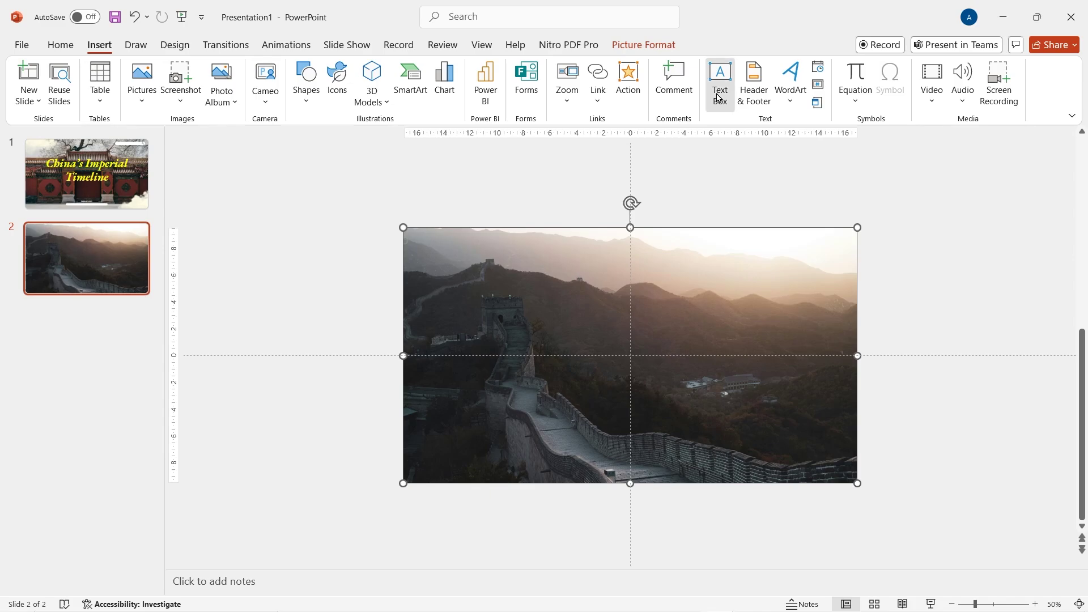
{"action": "left_click_drag", "start_coordinate": [782, 422], "coordinate": [783, 422]}
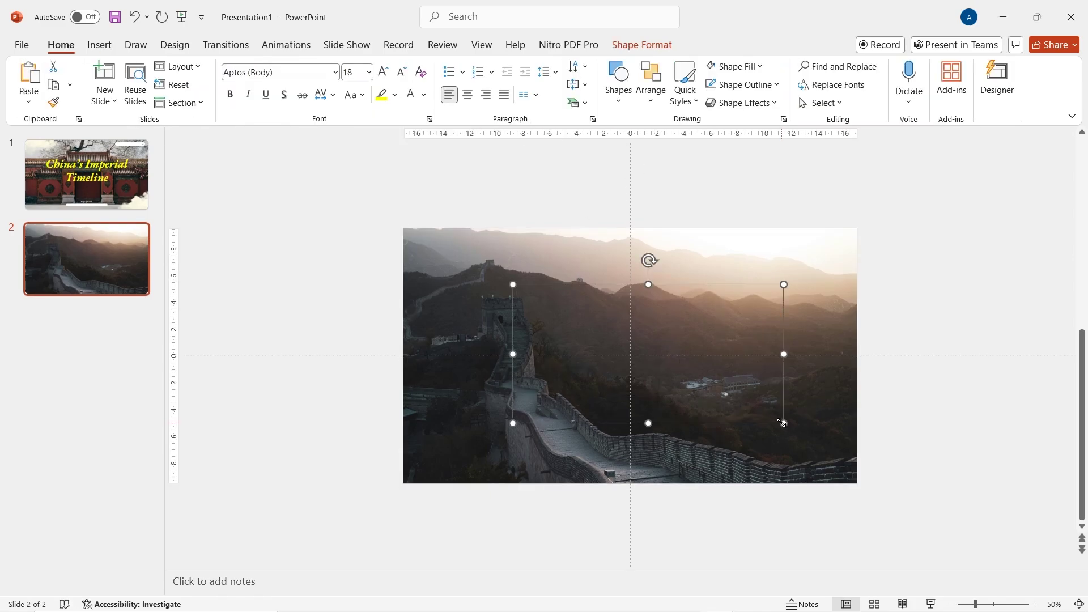
{"action": "type", "text": "\"China’s story is one of the oldest and most captivating on Earth. Across centuries, dynasties rose and fell, each leaving behind legacies of innovation, culture, and power. Today, we journey through five of the greatest dynasties in Chinese history—unfolding the brilliance of emperors, the beauty of art, and the evolution of a civilization that continues to inspire the world.\""}
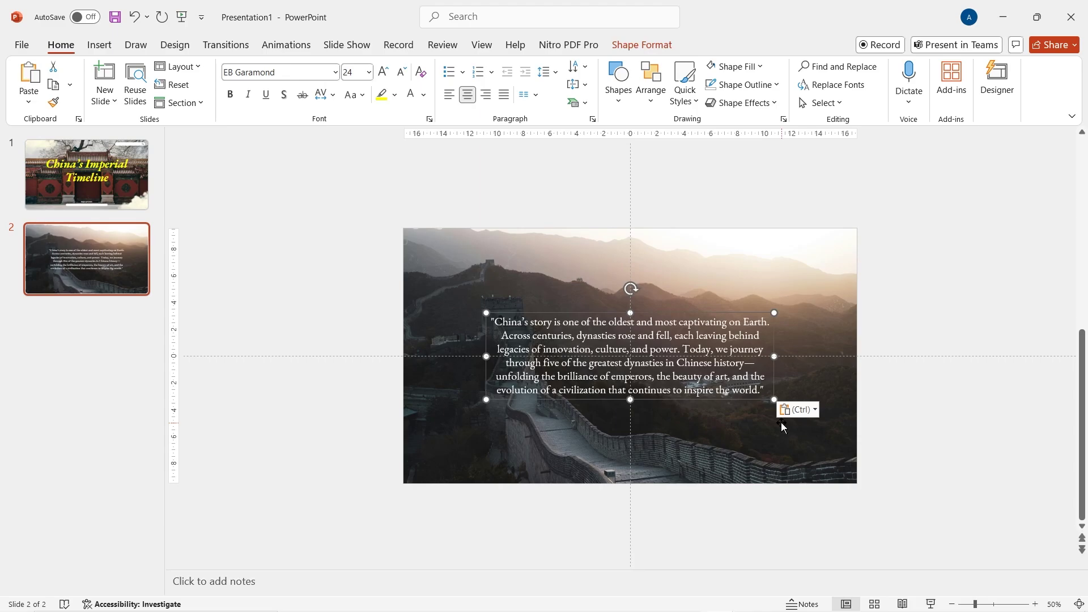
- Darken the Great Wall picture behind the quote by setting its brightness to -20%
{"action": "right_click", "coordinate": [695, 285]}
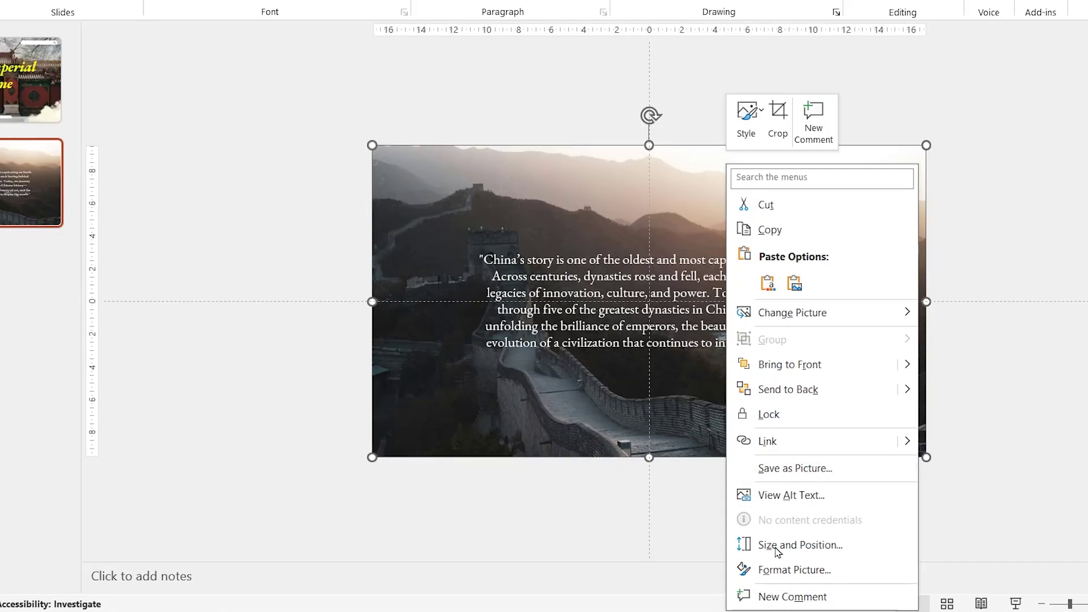
{"action": "left_click", "coordinate": [779, 573]}
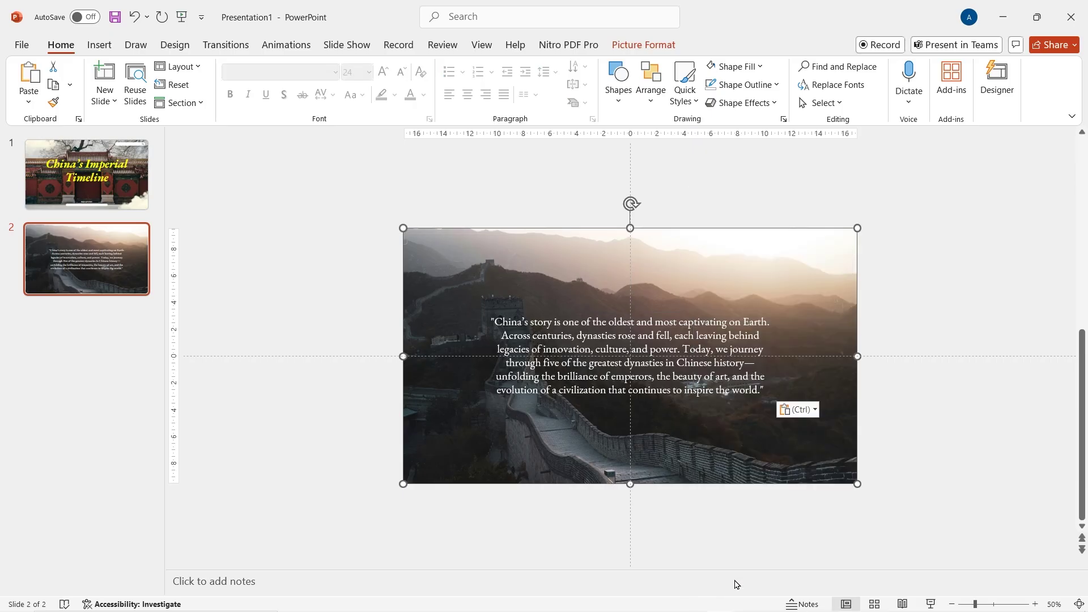
{"action": "left_click", "coordinate": [992, 166]}
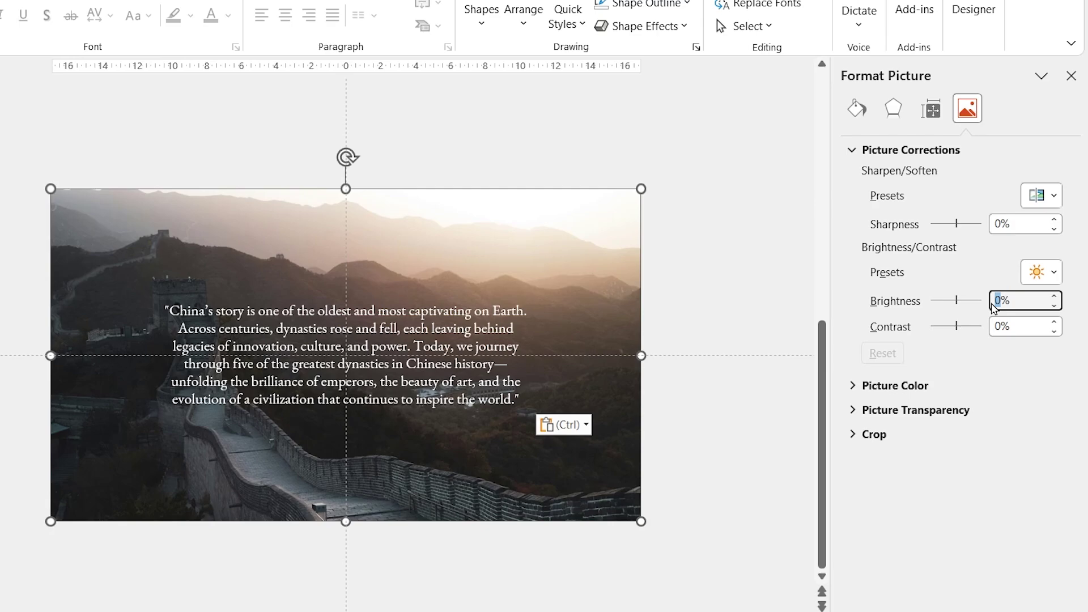
{"action": "left_click", "coordinate": [990, 301]}
{"action": "type", "text": "-20"}
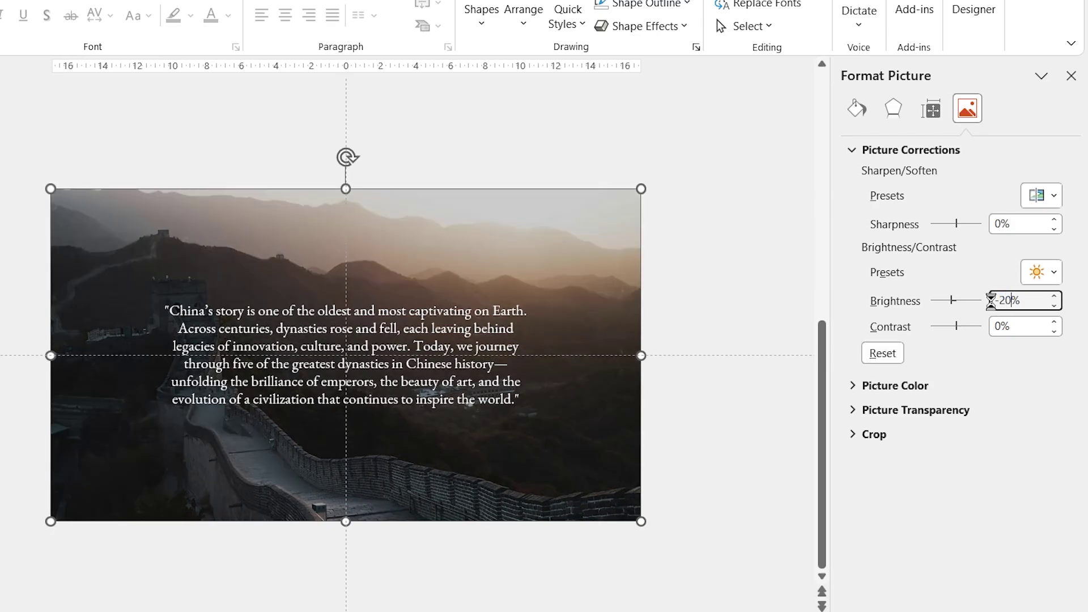
{"action": "type", "text": "-"}
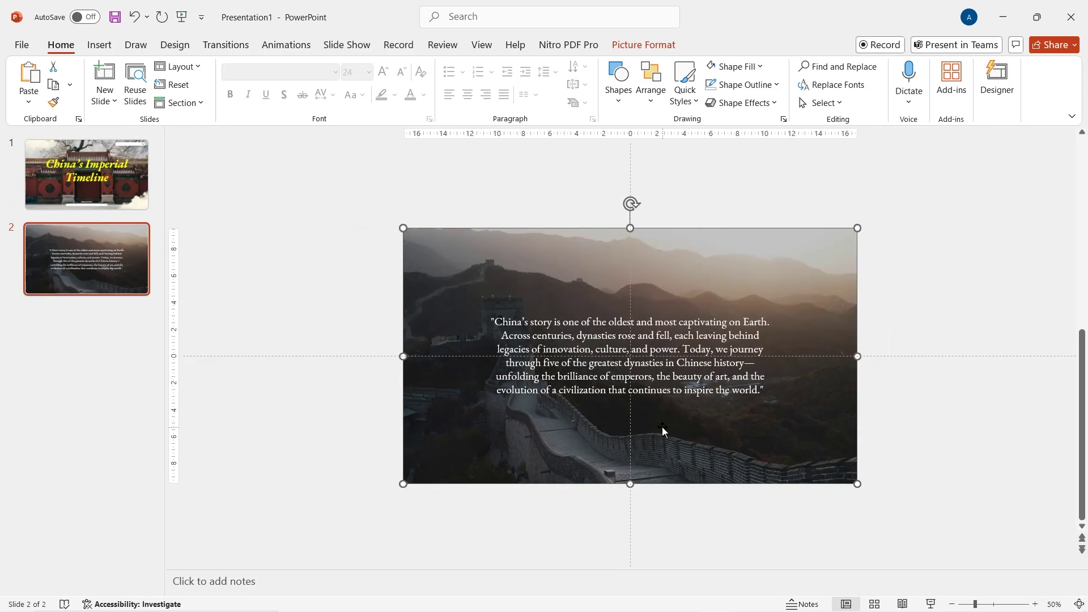
- Draw a circle about 1.46 by 1.34 cm at the slide's bottom centre and fill it yellow
{"action": "left_click", "coordinate": [106, 48]}
{"action": "left_click", "coordinate": [306, 96]}
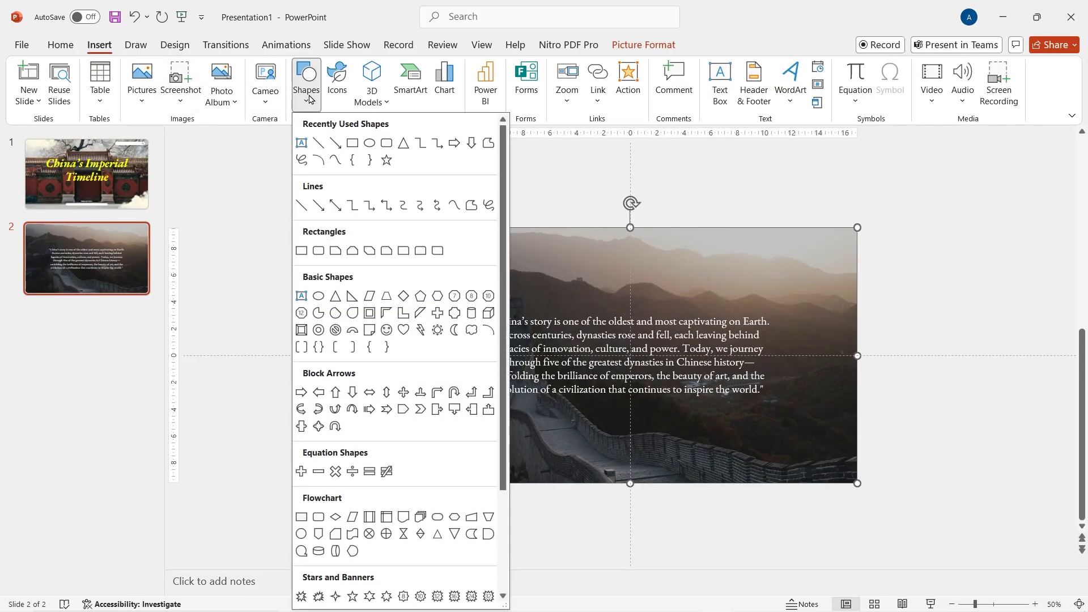
{"action": "left_click", "coordinate": [369, 144]}
{"action": "scroll", "coordinate": [638, 467], "scroll_direction": "up", "scroll_amount": 8}
{"action": "left_click_drag", "start_coordinate": [605, 477], "coordinate": [655, 523]}
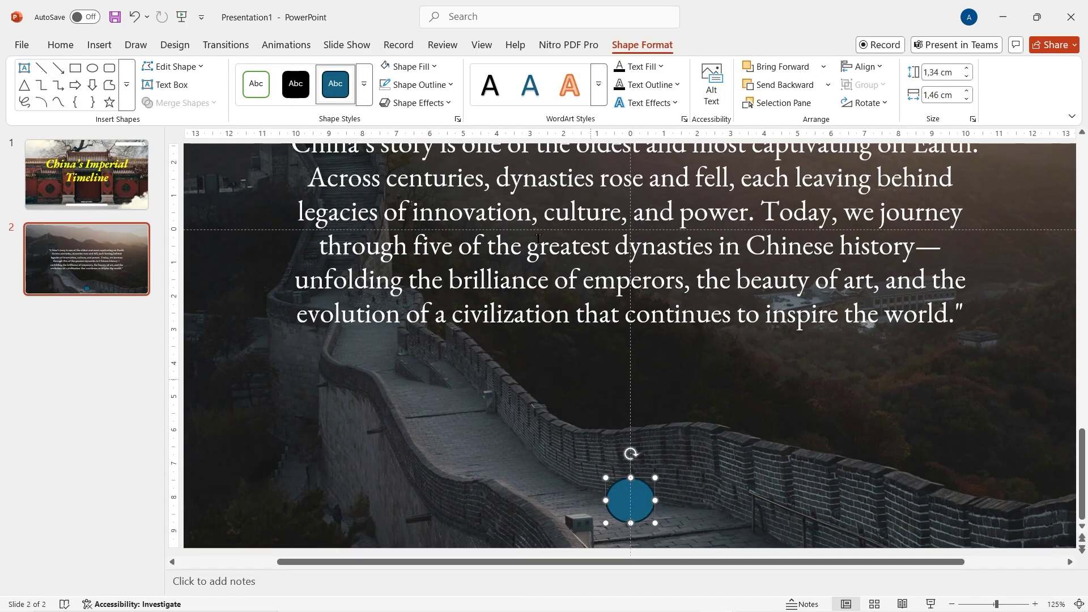
{"action": "left_click", "coordinate": [404, 74]}
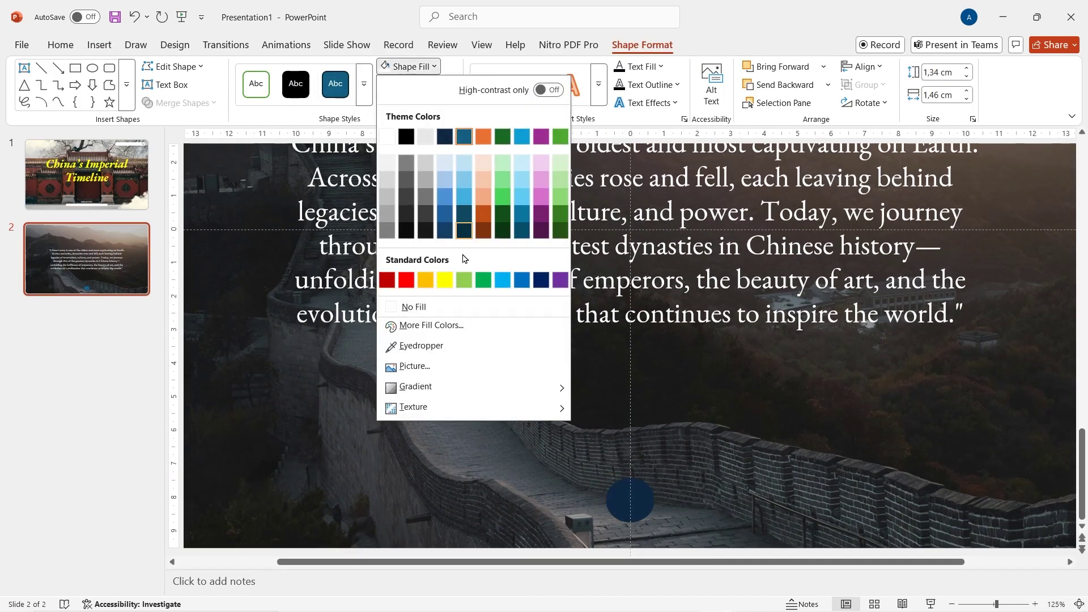
{"action": "left_click", "coordinate": [444, 279]}
- Duplicate the yellow circle, fill the copy white, shrink it to about 0.68 cm and centre it inside the original
{"action": "scroll", "coordinate": [637, 456], "scroll_direction": "up", "scroll_amount": 5}
{"action": "key", "text": "ctrl+d"}
{"action": "left_click_drag", "start_coordinate": [639, 441], "coordinate": [755, 403]}
{"action": "left_click", "coordinate": [426, 68]}
{"action": "left_click", "coordinate": [425, 128]}
{"action": "left_click_drag", "start_coordinate": [805, 447], "coordinate": [783, 426]}
{"action": "left_click_drag", "start_coordinate": [741, 382], "coordinate": [620, 408]}
- Draw a thin horizontal bar from the slide's right edge to the yellow circle and fill it yellow
{"action": "scroll", "coordinate": [621, 409], "scroll_direction": "down", "scroll_amount": 7}
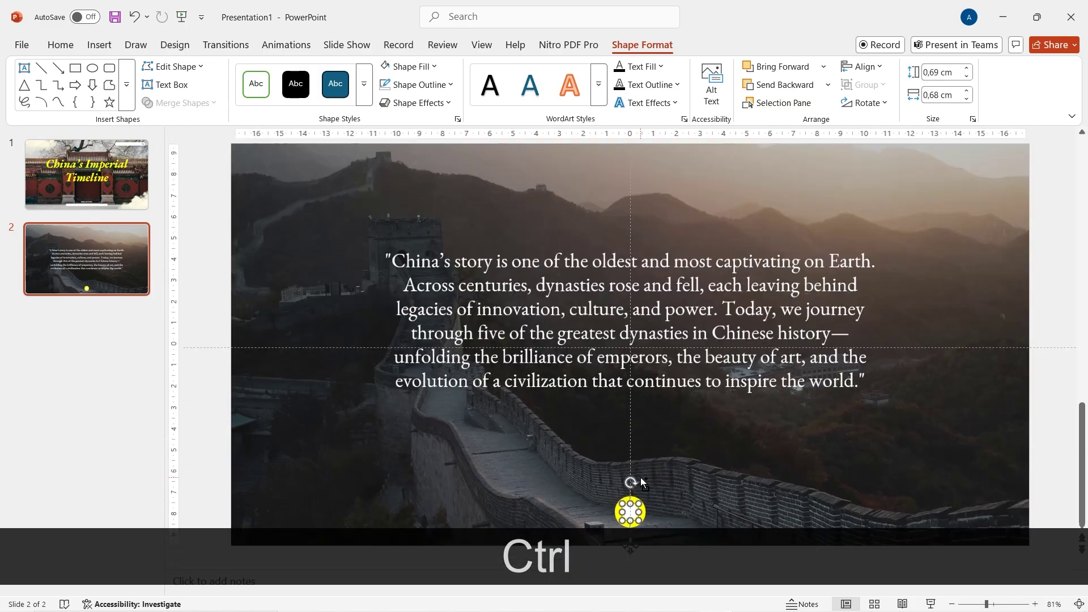
{"action": "left_click_drag", "start_coordinate": [996, 524], "coordinate": [645, 525]}
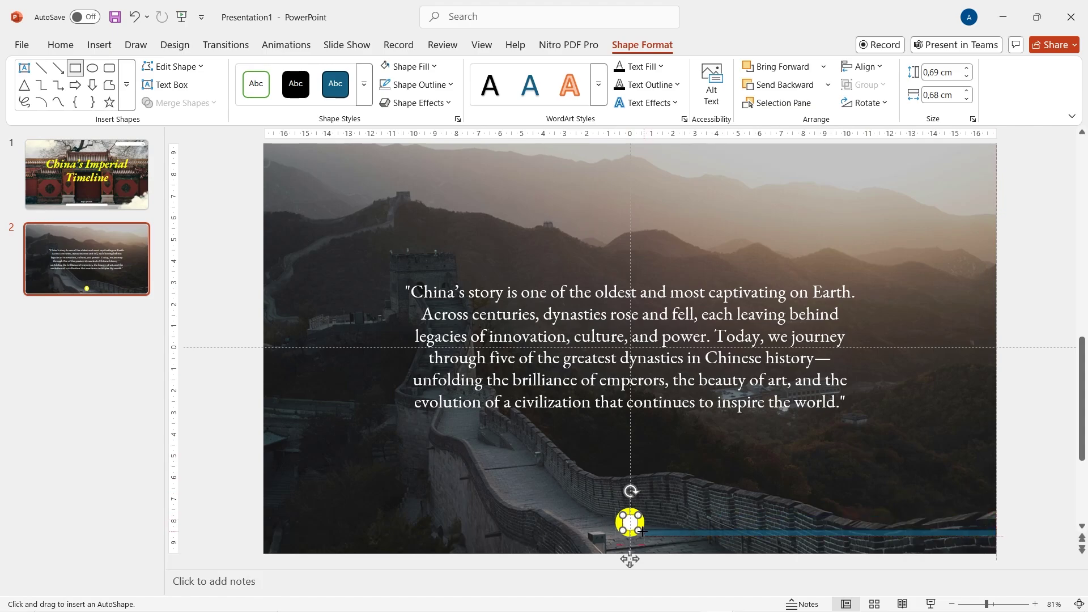
{"action": "left_click", "coordinate": [404, 66]}
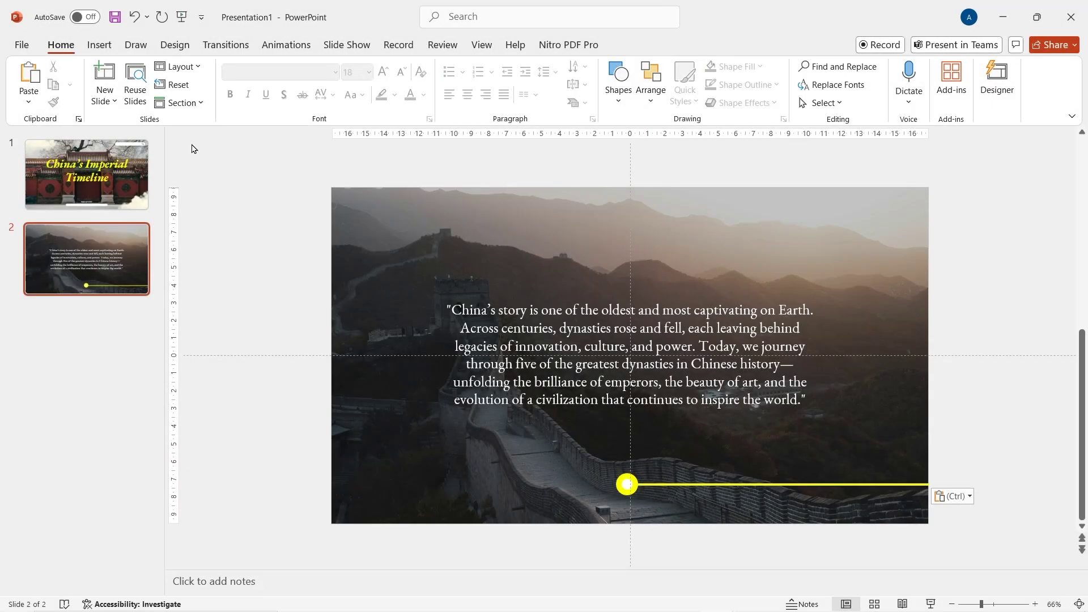
- Add a text box reading "Introduction" just below the yellow circle
{"action": "left_click", "coordinate": [99, 44]}
{"action": "left_click_drag", "start_coordinate": [460, 390], "coordinate": [616, 432]}
{"action": "type", "text": "Intr"}
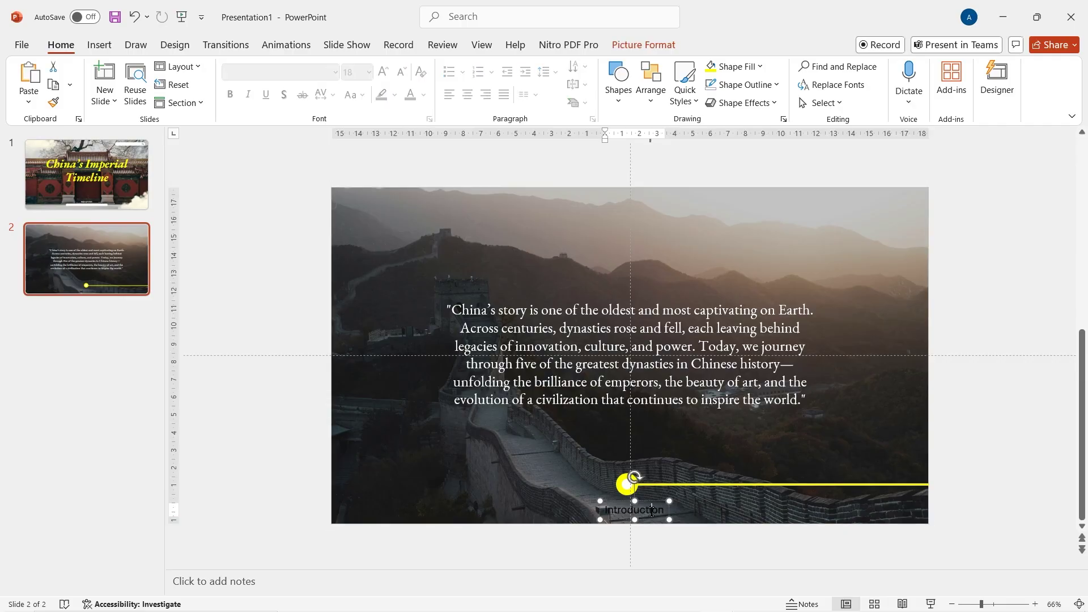
- Format the Introduction label as 11 pt white bold EB Garamond and centre it beneath the circle
{"action": "double_click", "coordinate": [537, 411]}
{"action": "left_click", "coordinate": [835, 464]}
{"action": "left_click", "coordinate": [835, 464]}
{"action": "left_click", "coordinate": [835, 464]}
{"action": "left_click", "coordinate": [674, 462]}
{"action": "type", "text": "EB Garamond"}
{"action": "left_click", "coordinate": [745, 497]}
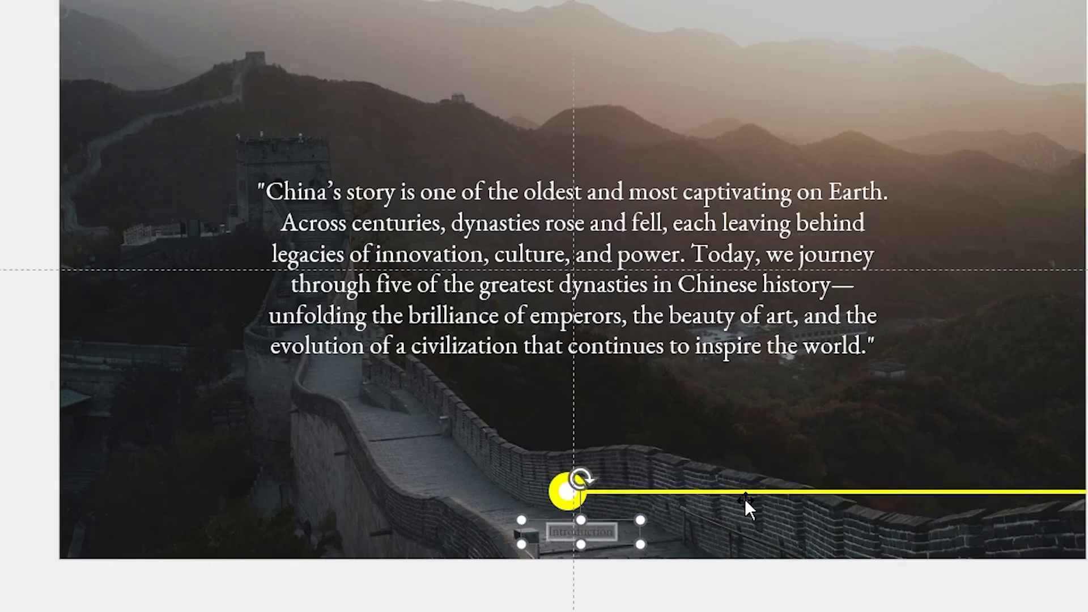
{"action": "left_click", "coordinate": [620, 488]}
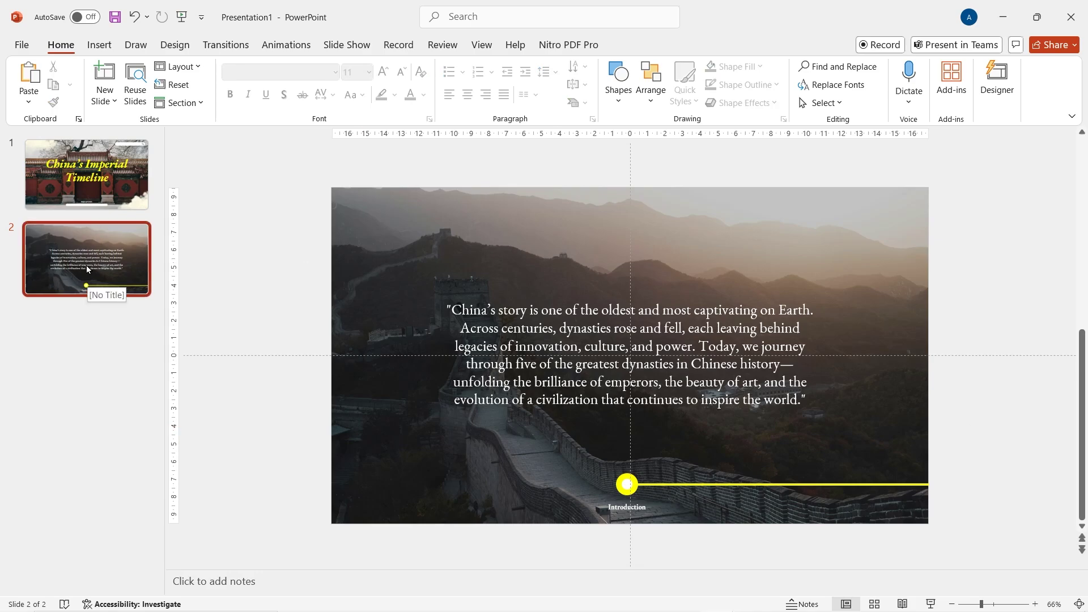
- Add a new third slide and delete its title and content placeholders
{"action": "key", "text": "ctrl+m"}
{"action": "left_click", "coordinate": [949, 529]}
{"action": "key", "text": "ctrl+a"}
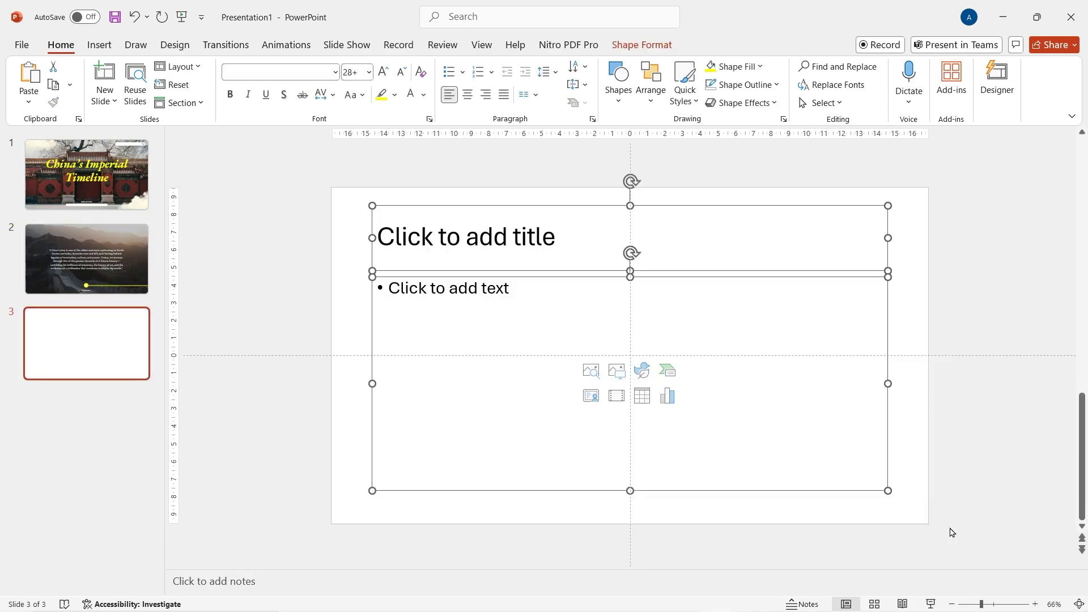
{"action": "key", "text": "Delete"}
- Insert the terracotta warriors picture from the Image folder onto the third slide
{"action": "left_click", "coordinate": [100, 44]}
{"action": "left_click", "coordinate": [141, 80]}
{"action": "left_click", "coordinate": [164, 143]}
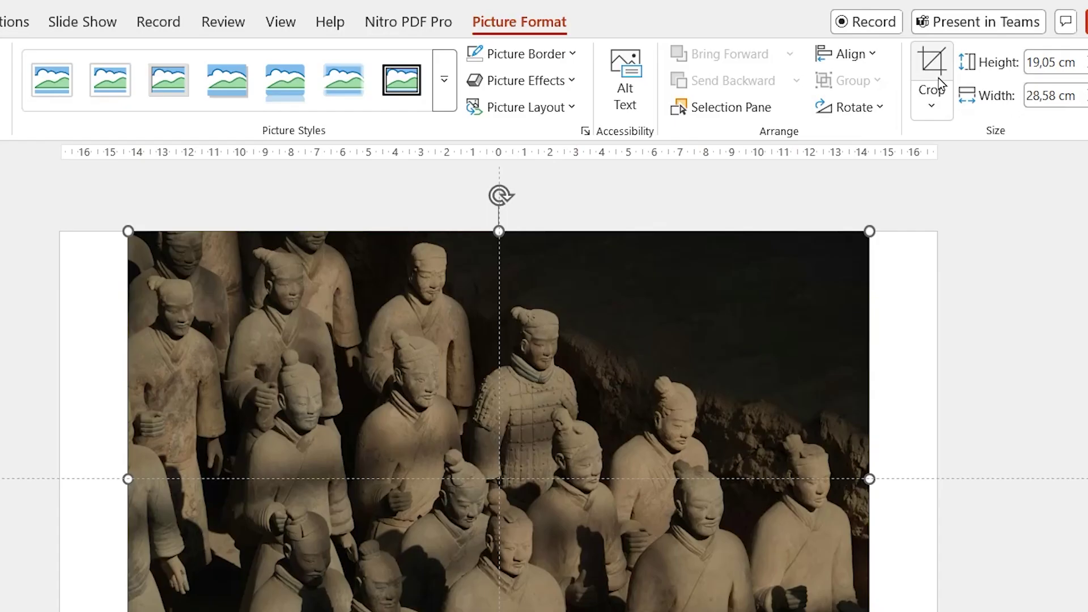
- Extend the warriors picture's crop frame to both slide edges and enlarge the image inside it to cover the slide
{"action": "left_click", "coordinate": [924, 79]}
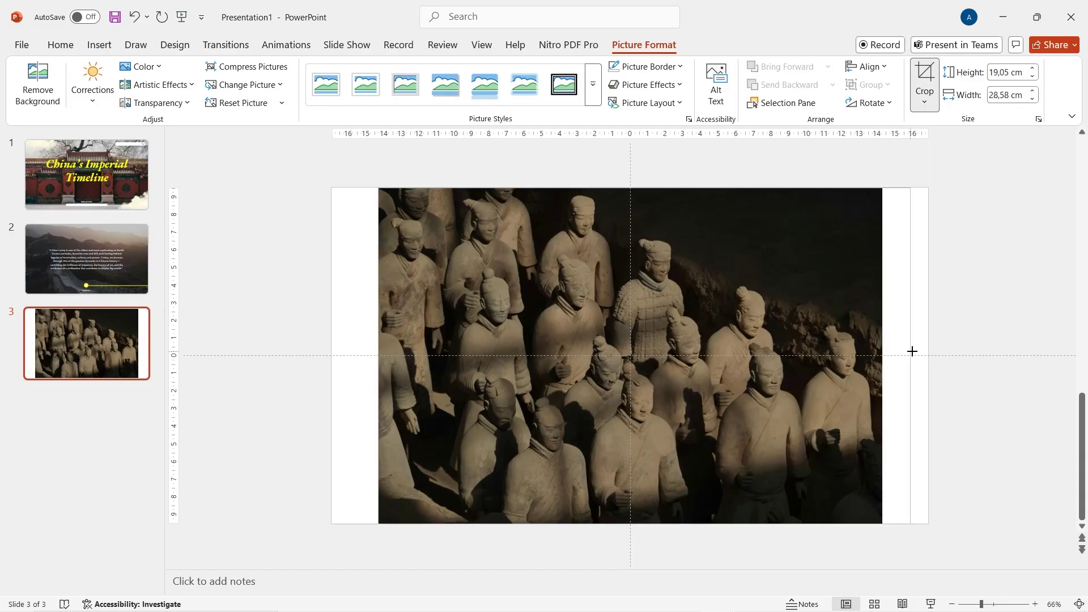
{"action": "left_click_drag", "start_coordinate": [912, 351], "coordinate": [929, 351]}
{"action": "left_click_drag", "start_coordinate": [376, 355], "coordinate": [332, 352]}
{"action": "scroll", "coordinate": [721, 345], "scroll_direction": "down", "scroll_amount": 2}
{"action": "left_click_drag", "start_coordinate": [757, 272], "coordinate": [783, 259]}
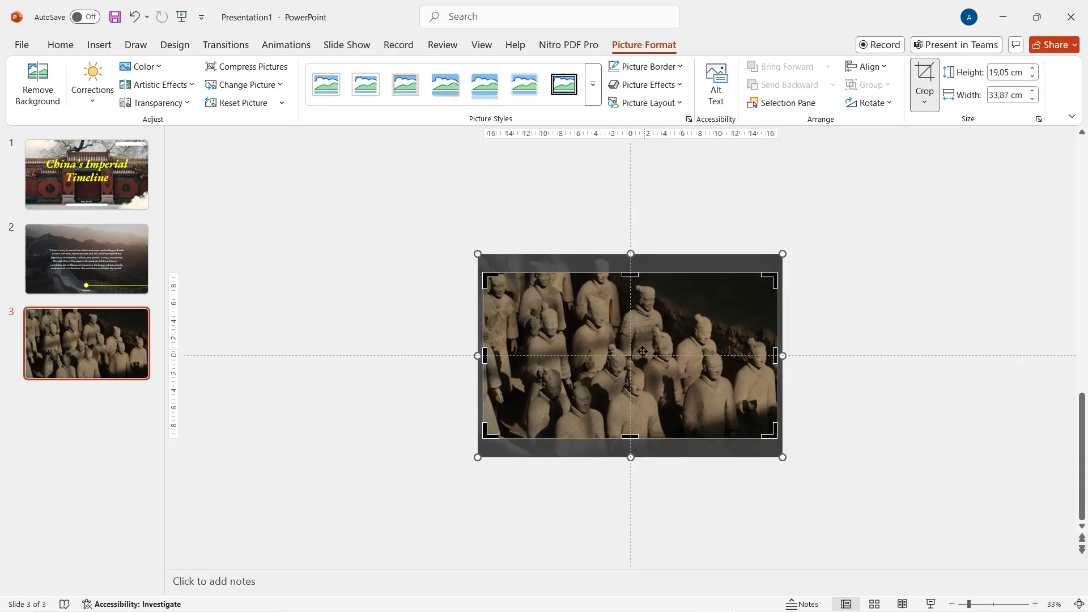
{"action": "left_click", "coordinate": [838, 363]}
{"action": "left_click", "coordinate": [634, 355]}
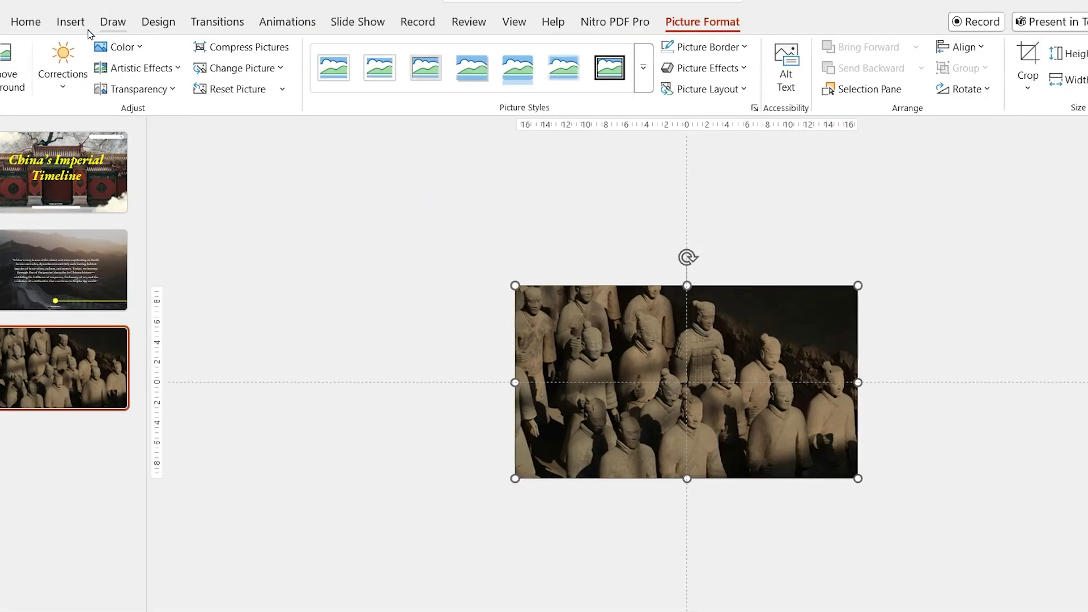
- Add a text box reading "Qin Dynasty" in the upper middle of the warriors picture
{"action": "left_click", "coordinate": [70, 22]}
{"action": "left_click", "coordinate": [789, 65]}
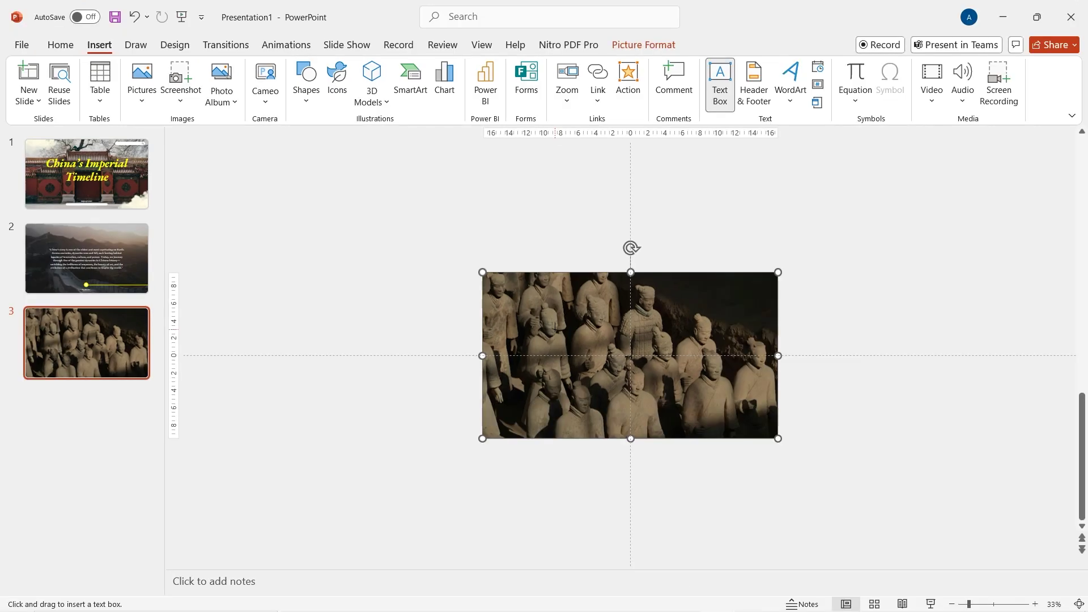
{"action": "left_click_drag", "start_coordinate": [652, 328], "coordinate": [704, 339]}
{"action": "left_click", "coordinate": [1079, 603]}
{"action": "type", "text": "Qin Dynasty"}
- Enlarge the Qin Dynasty title to 44 pt and centre-align its text
{"action": "triple_click", "coordinate": [555, 250]}
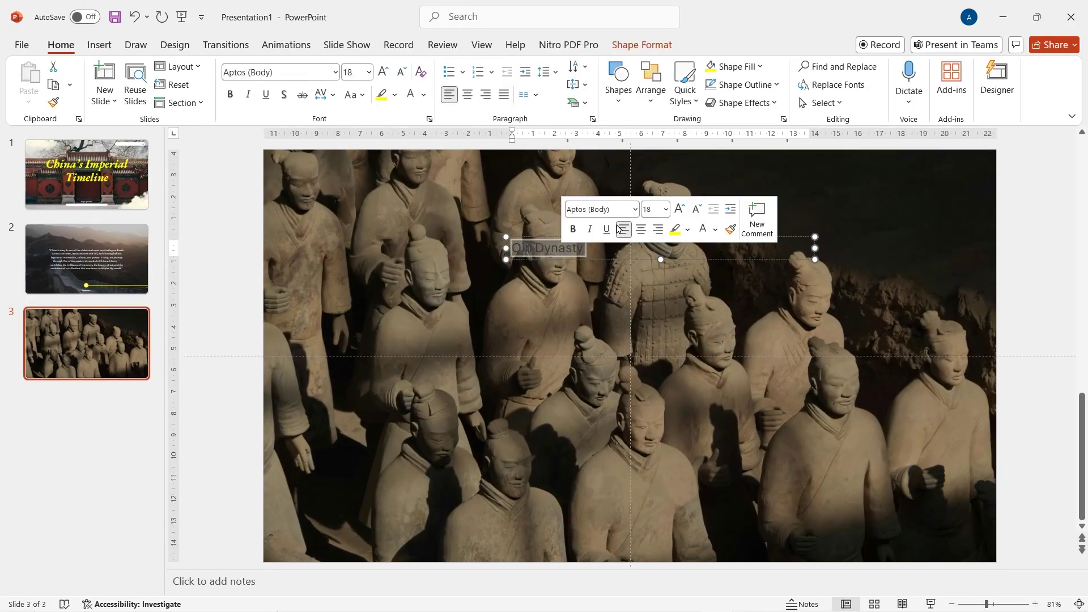
{"action": "left_click", "coordinate": [677, 210]}
{"action": "left_click", "coordinate": [678, 211]}
{"action": "left_click", "coordinate": [677, 210]}
{"action": "left_click", "coordinate": [678, 210]}
{"action": "left_click", "coordinate": [678, 211]}
{"action": "left_click", "coordinate": [677, 210]}
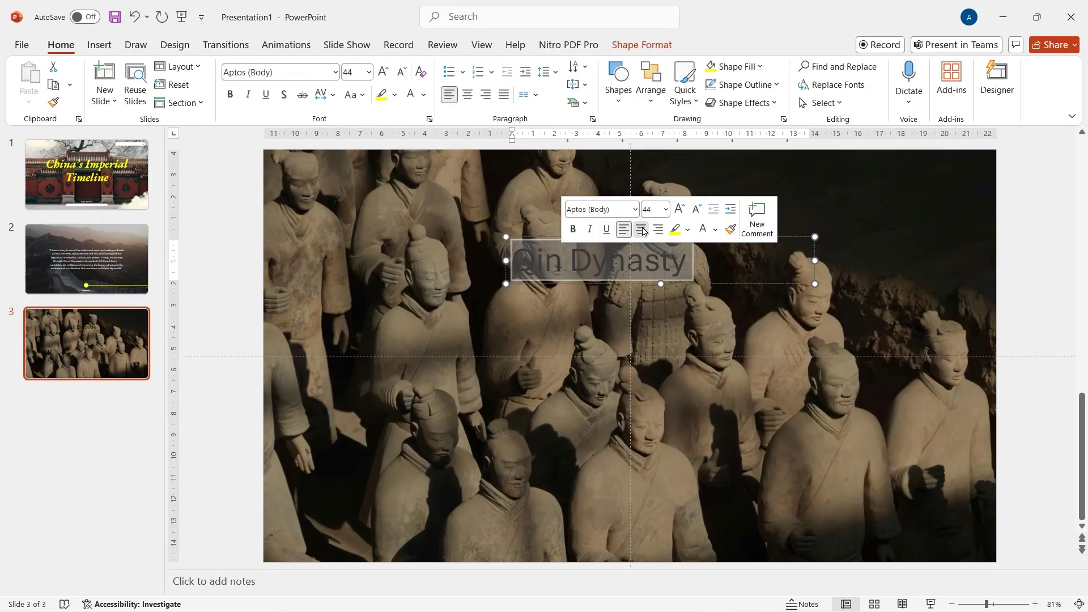
{"action": "left_click", "coordinate": [641, 228]}
- Set the Qin Dynasty title in bold white EB Garamond and move its box to the slide's horizontal centre
{"action": "left_click", "coordinate": [652, 235]}
{"action": "left_click", "coordinate": [675, 215]}
{"action": "type", "text": "EB Garamond"}
{"action": "key", "text": "Return"}
{"action": "left_click", "coordinate": [785, 240]}
{"action": "left_click_drag", "start_coordinate": [662, 267], "coordinate": [631, 267]}
- Apply a white text glow of 11 pt with 60% transparency to the Qin Dynasty title
{"action": "right_click", "coordinate": [632, 266]}
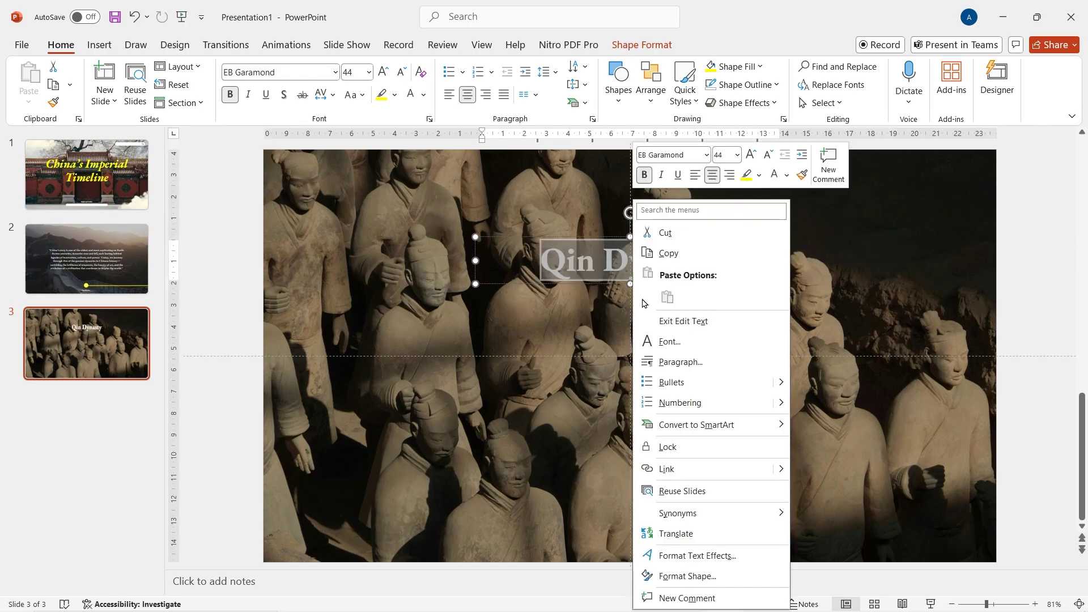
{"action": "left_click", "coordinate": [695, 554]}
{"action": "left_click", "coordinate": [907, 419]}
{"action": "left_click", "coordinate": [1045, 436]}
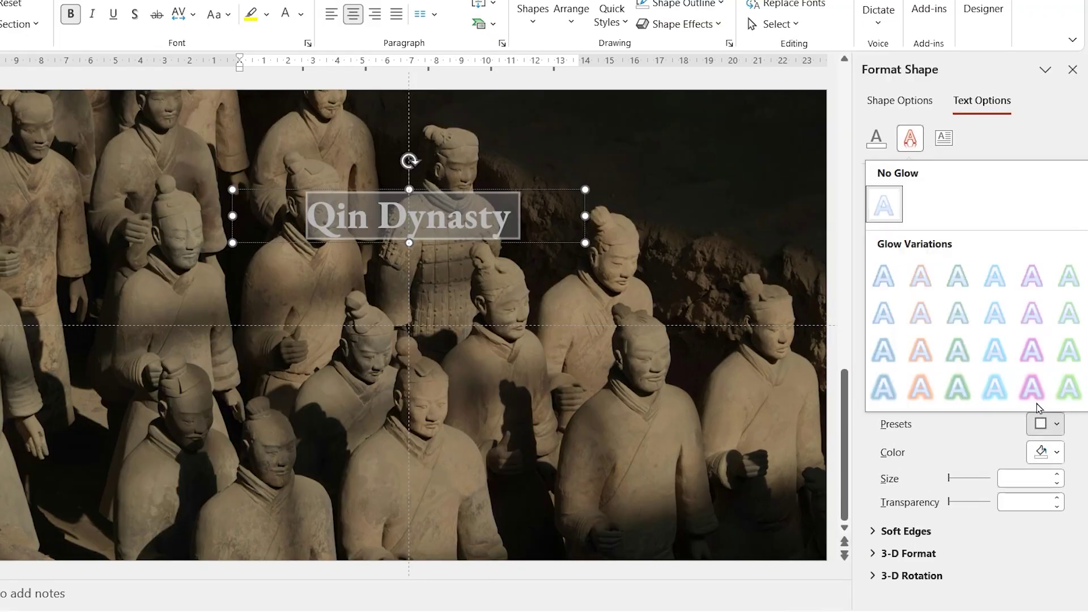
{"action": "left_click", "coordinate": [1036, 403]}
{"action": "left_click", "coordinate": [1045, 452]}
{"action": "left_click", "coordinate": [865, 209]}
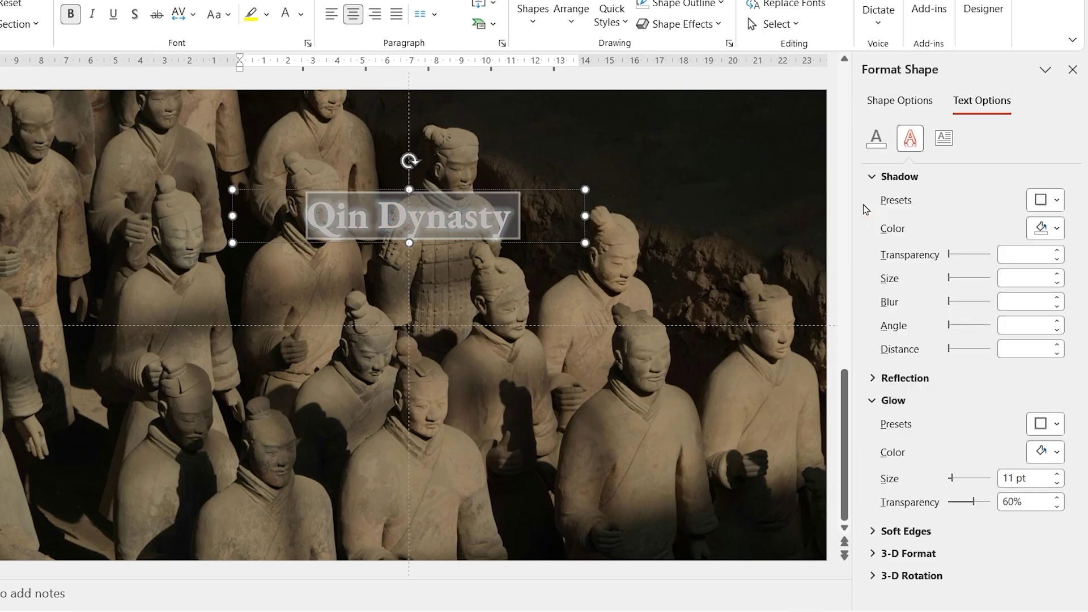
{"action": "scroll", "coordinate": [520, 312], "scroll_direction": "down", "scroll_amount": 3}
{"action": "left_click", "coordinate": [1072, 70]}
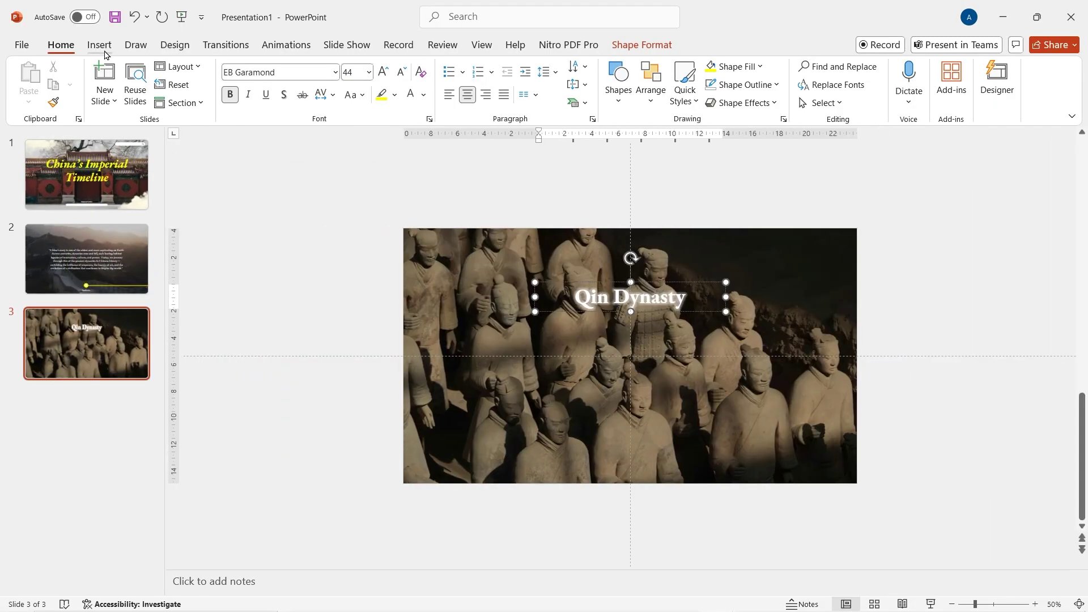
- Add a text box below the title and paste the description starting "The Qin Dynasty was the first to unify China."
{"action": "left_click", "coordinate": [104, 50]}
{"action": "left_click", "coordinate": [719, 80]}
{"action": "left_click_drag", "start_coordinate": [484, 325], "coordinate": [790, 413]}
{"action": "key", "text": "ctrl+v"}
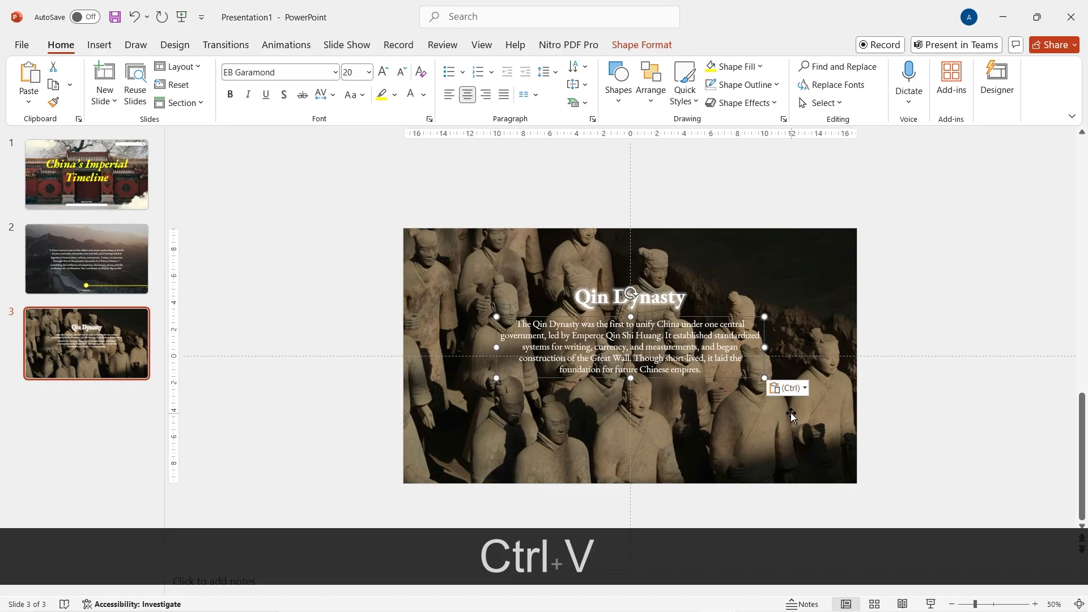
- Move the Qin Dynasty title slightly upward to leave more space above its description
{"action": "left_click", "coordinate": [656, 299]}
{"action": "left_click_drag", "start_coordinate": [656, 280], "coordinate": [656, 277]}
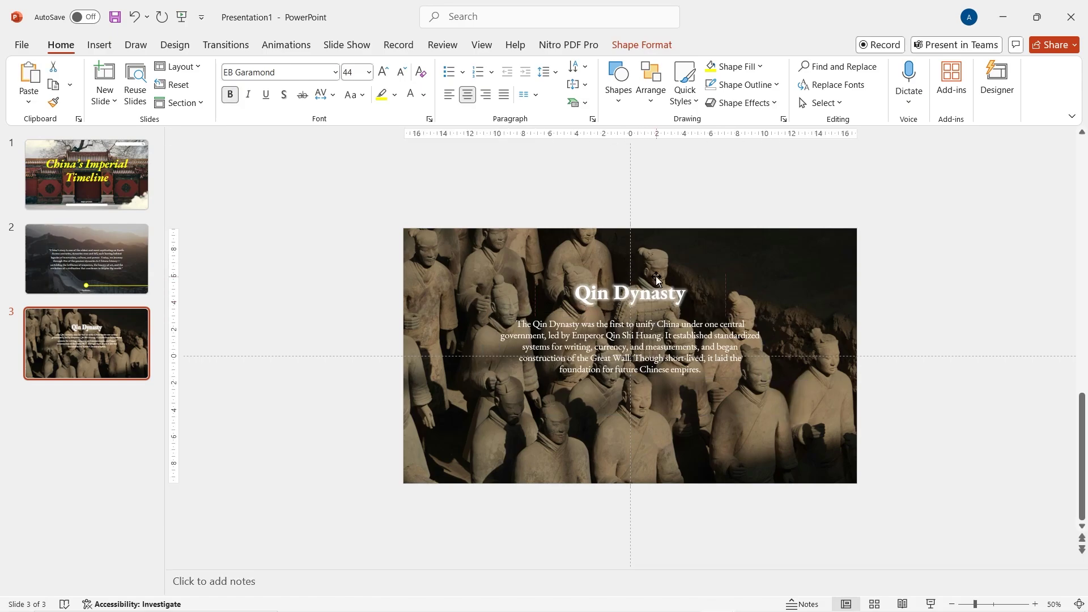
- Copy the yellow timeline line, circular marker and Introduction label from slide 2 onto the Qin Dynasty slide
{"action": "left_click", "coordinate": [119, 227]}
{"action": "left_click_drag", "start_coordinate": [1030, 479], "coordinate": [515, 400]}
{"action": "key", "text": "ctrl+c"}
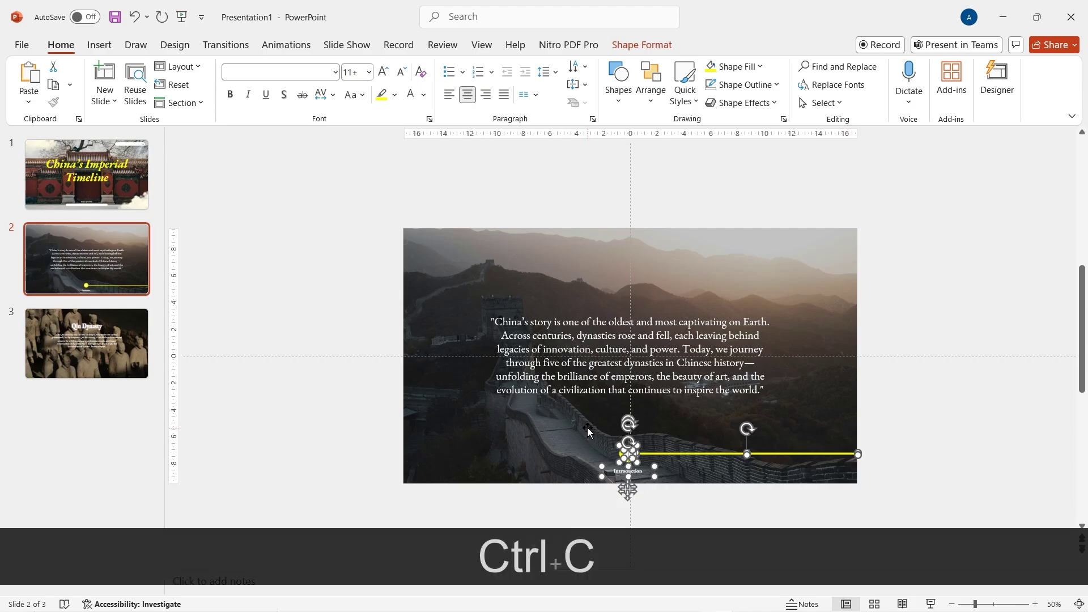
{"action": "scroll", "coordinate": [587, 426], "scroll_direction": "down", "scroll_amount": 1}
{"action": "key", "text": "ctrl+v"}
{"action": "left_click", "coordinate": [770, 467]}
- Duplicate the yellow timeline line and place the copy from the circular marker to the slide's left edge
{"action": "left_click", "coordinate": [732, 454]}
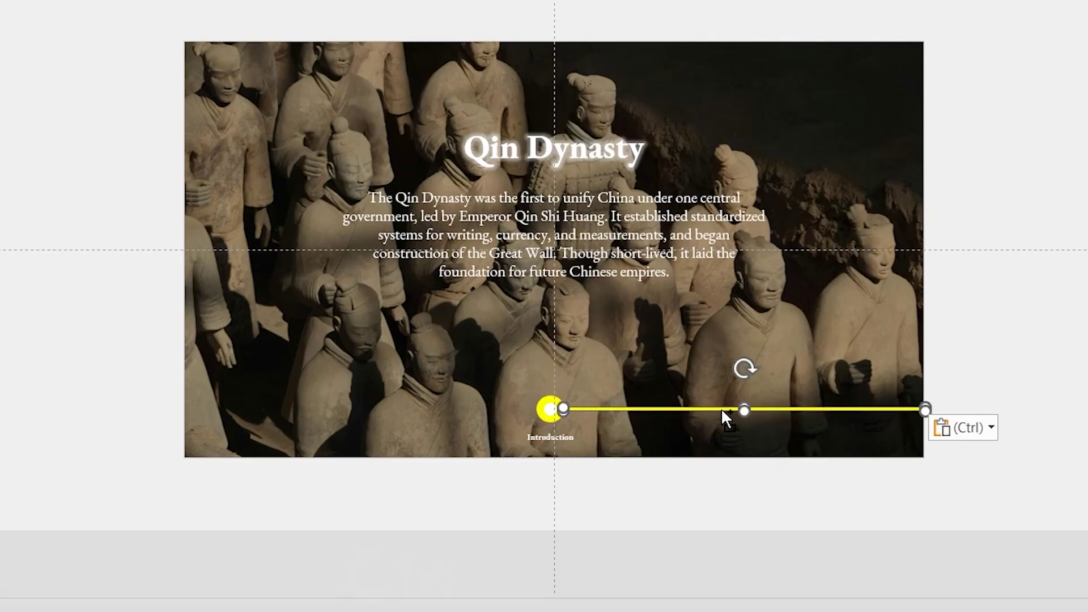
{"action": "key", "text": "ctrl+d"}
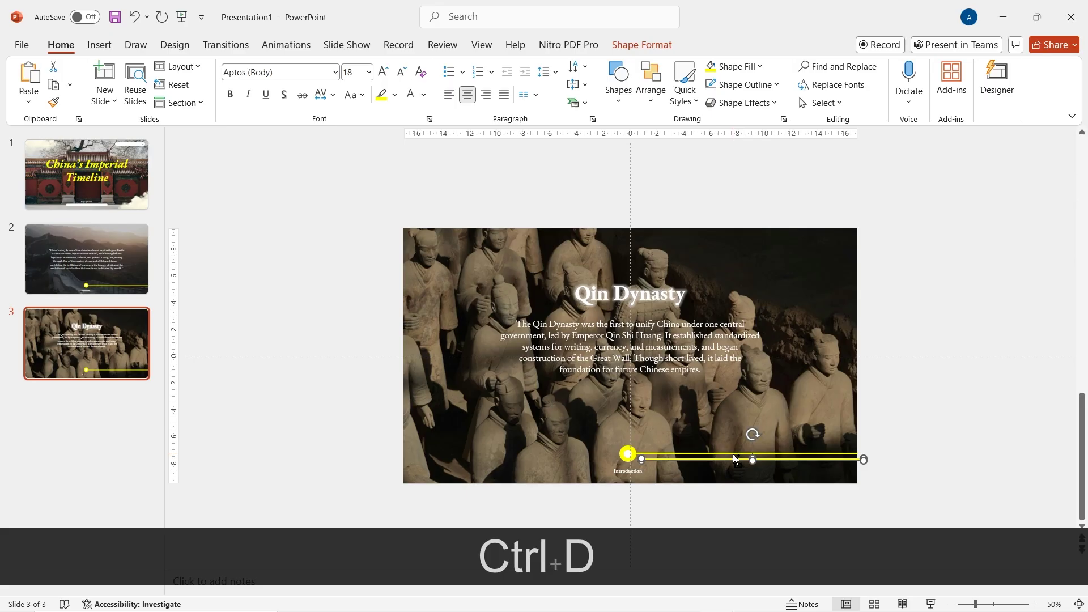
{"action": "left_click_drag", "start_coordinate": [717, 409], "coordinate": [310, 412]}
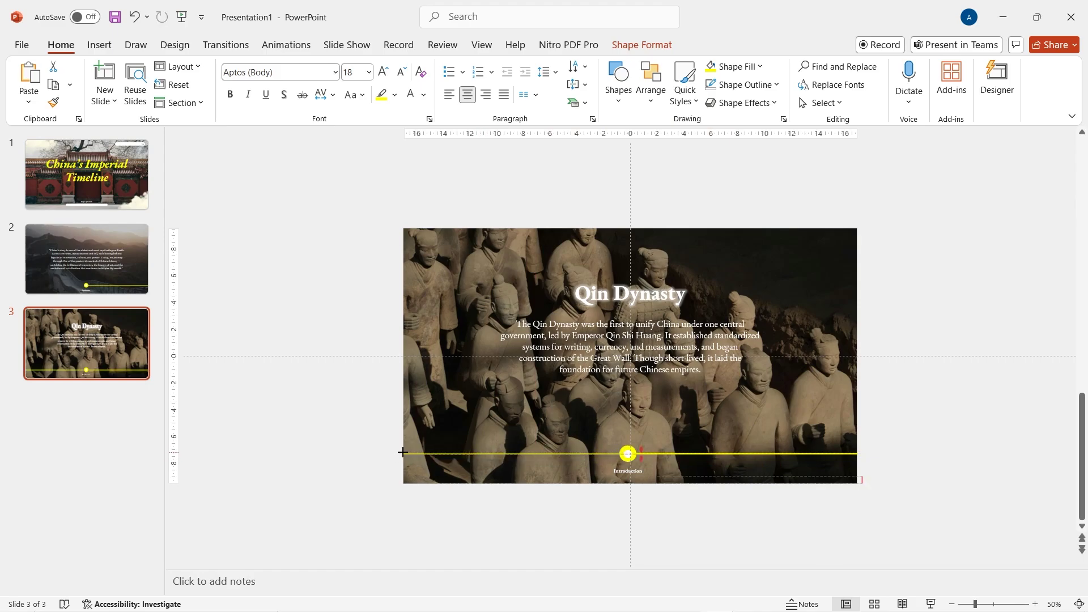
{"action": "left_click_drag", "start_coordinate": [403, 453], "coordinate": [403, 453]}
{"action": "left_click", "coordinate": [510, 493]}
- Replace the Introduction label below the Qin Dynasty marker with "221 BCE - 206 BCE"
{"action": "double_click", "coordinate": [587, 509]}
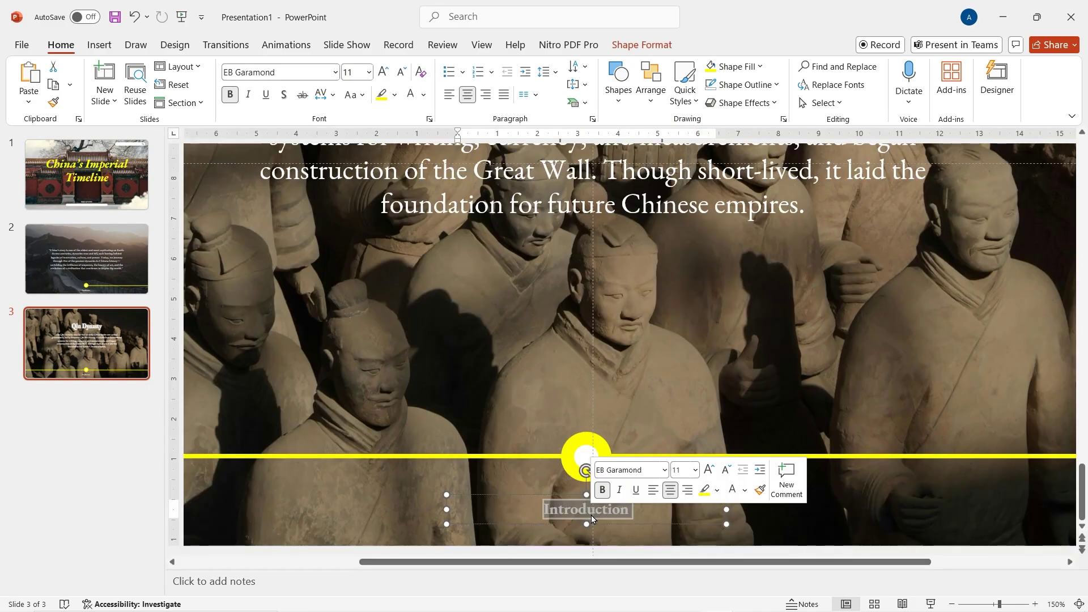
{"action": "type", "text": "221 -"}
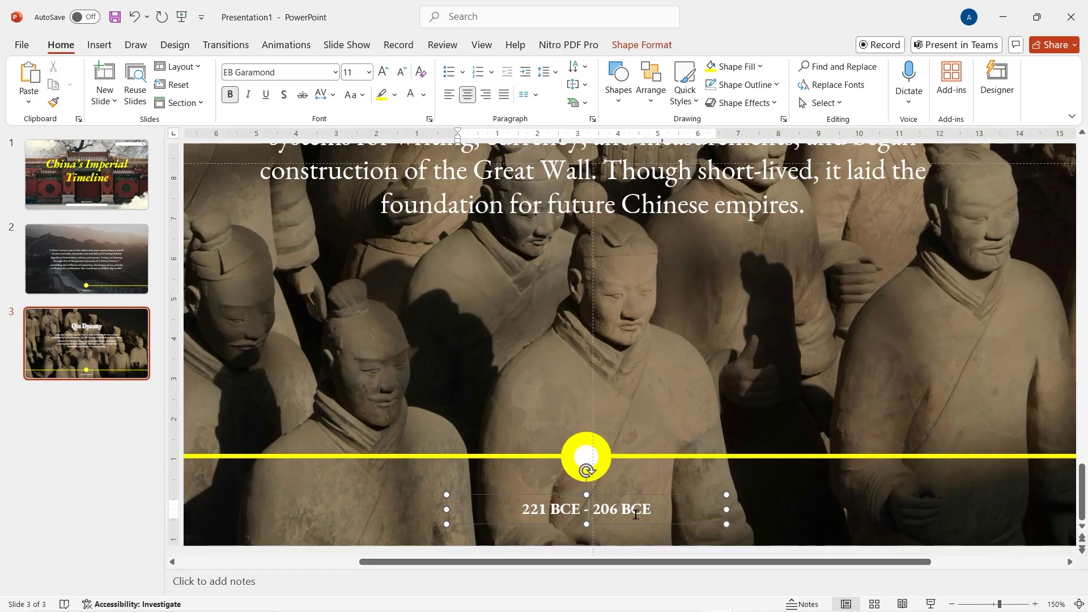
- Add a small, centred white caption "Showing Terracotta Warriors in Xi’an, China" just above the timeline marker
{"action": "left_click", "coordinate": [99, 45]}
{"action": "left_click", "coordinate": [725, 82]}
{"action": "left_click_drag", "start_coordinate": [472, 389], "coordinate": [737, 431]}
{"action": "type", "text": "Showing Terracotta Warriors in Xi’an, Ch"}
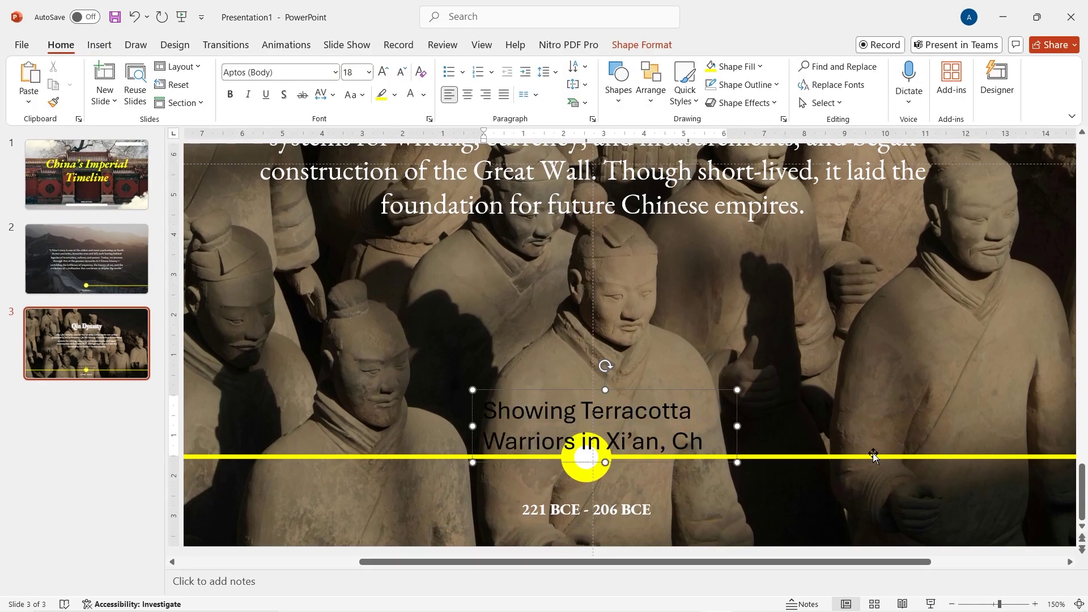
{"action": "type", "text": "ina"}
{"action": "key", "text": "ctrl+a"}
{"action": "key", "text": "ctrl+e"}
{"action": "left_click", "coordinate": [723, 378]}
{"action": "left_click_drag", "start_coordinate": [472, 416], "coordinate": [447, 416]}
{"action": "left_click", "coordinate": [756, 390]}
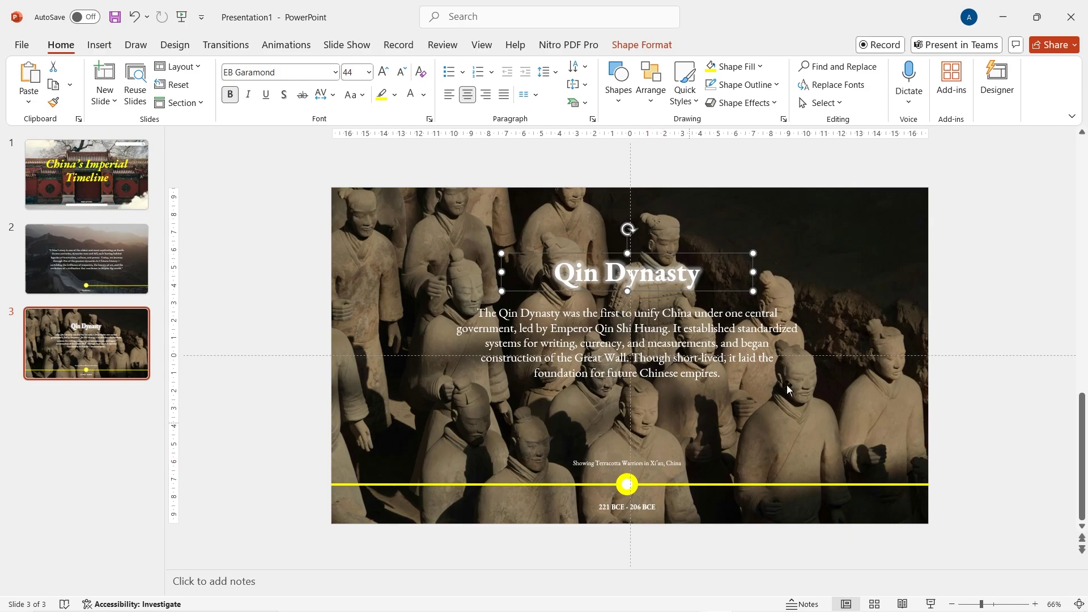
- Apply the Push transition to the title slide and the introduction slide
{"action": "left_click", "coordinate": [106, 255]}
{"action": "left_click", "coordinate": [87, 192]}
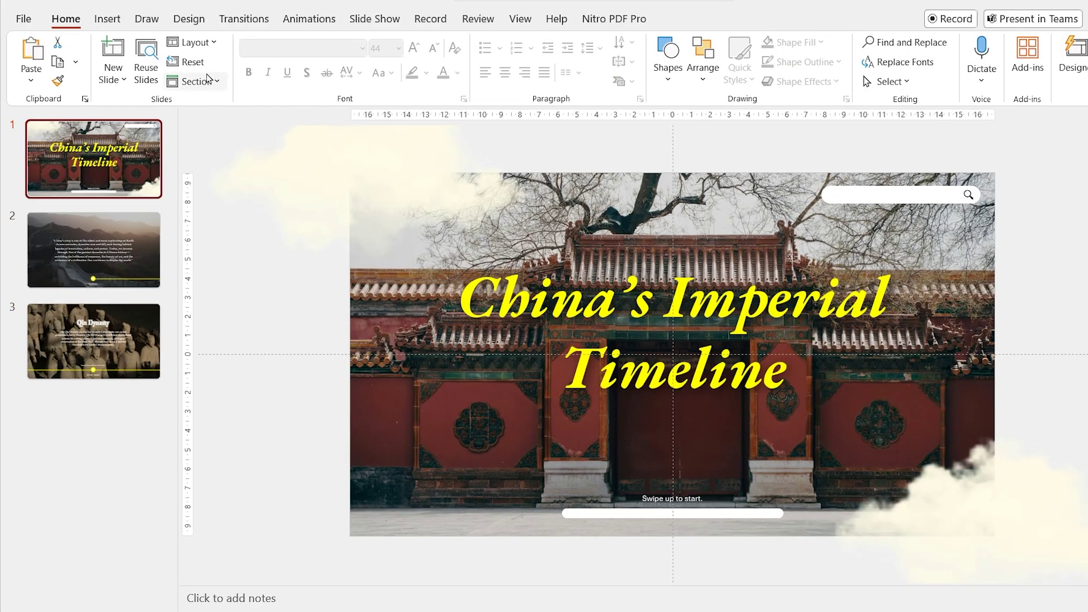
{"action": "left_click", "coordinate": [238, 20]}
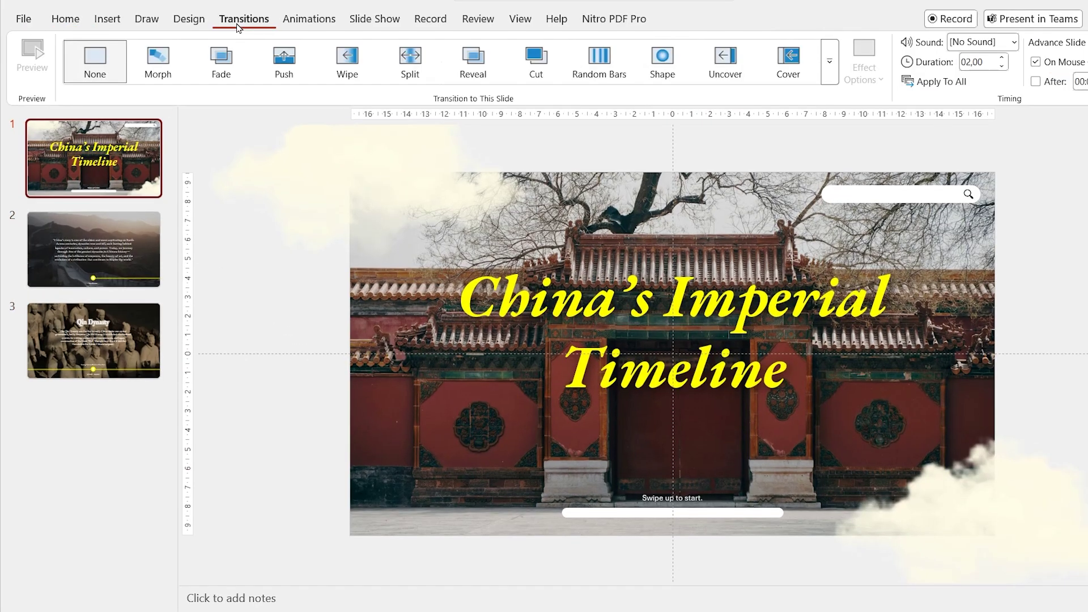
{"action": "left_click", "coordinate": [286, 65]}
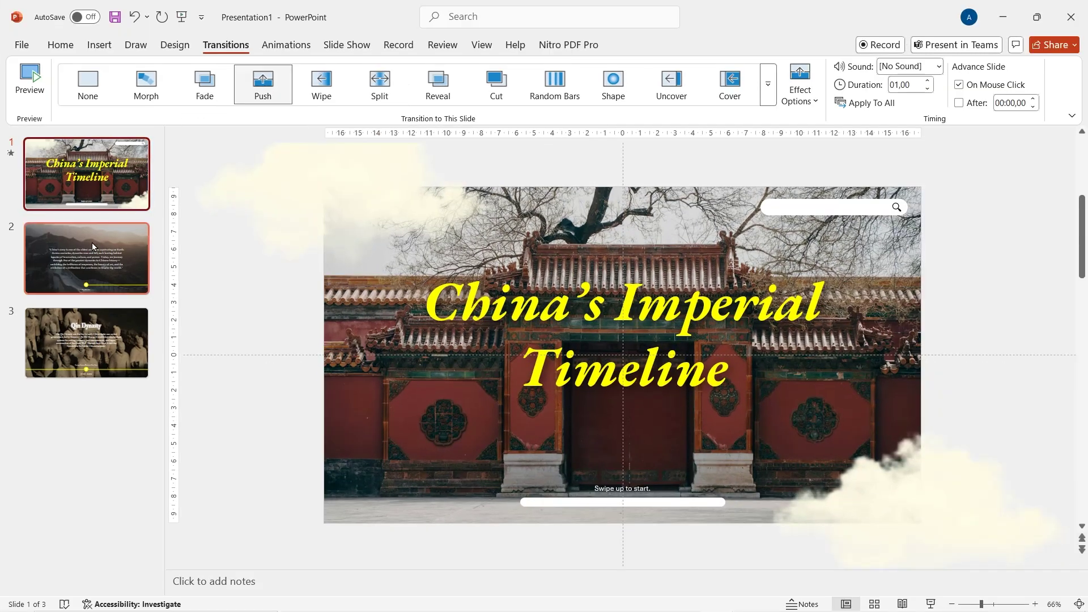
{"action": "left_click", "coordinate": [92, 242]}
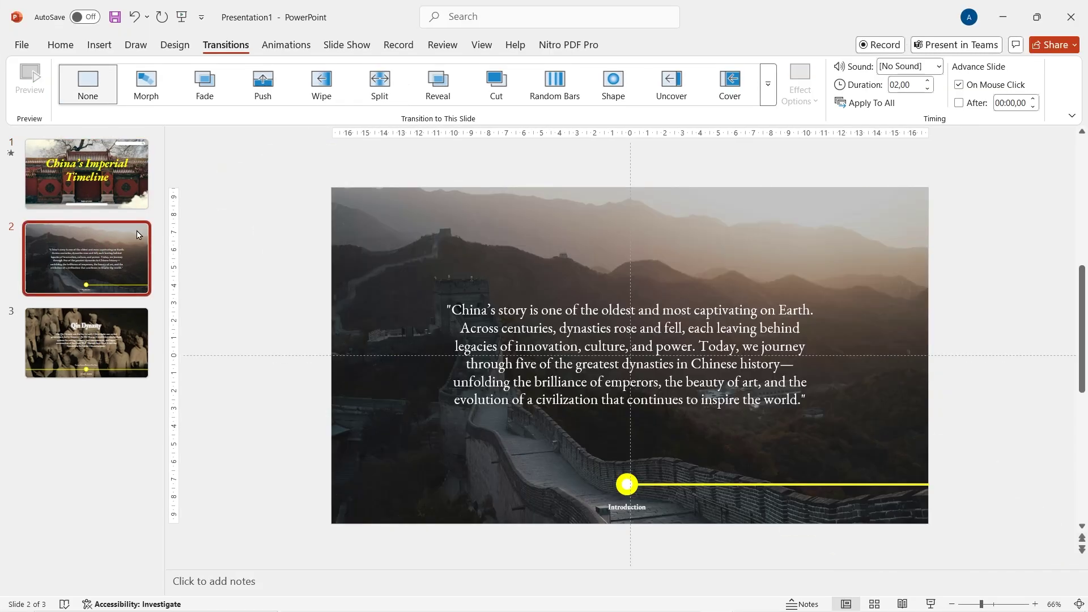
{"action": "left_click", "coordinate": [270, 84]}
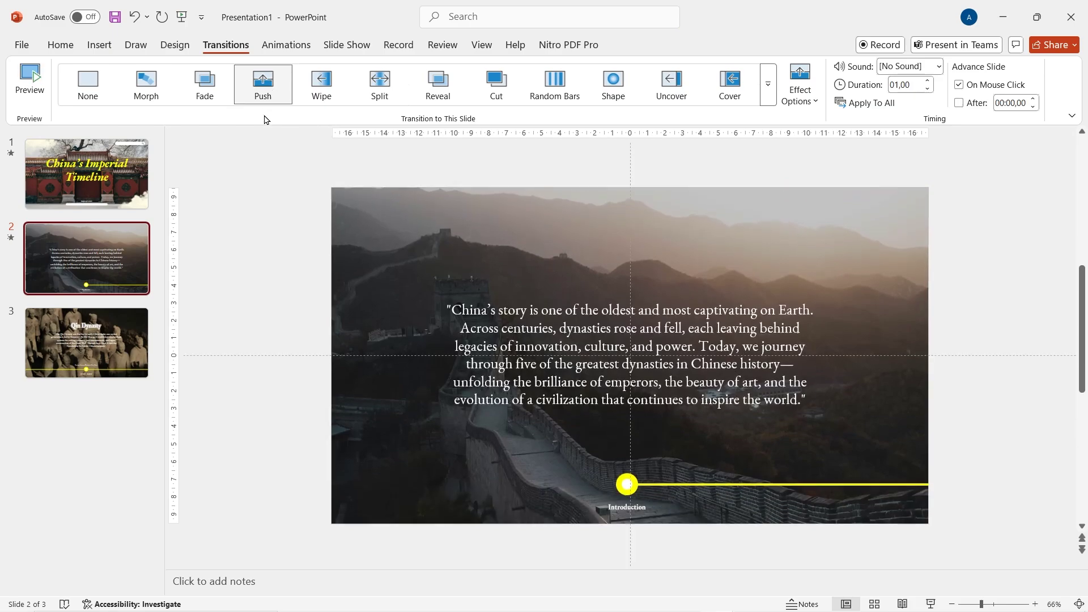
- Apply the Push transition to the Qin Dynasty slide with the From Right direction
{"action": "left_click", "coordinate": [98, 347]}
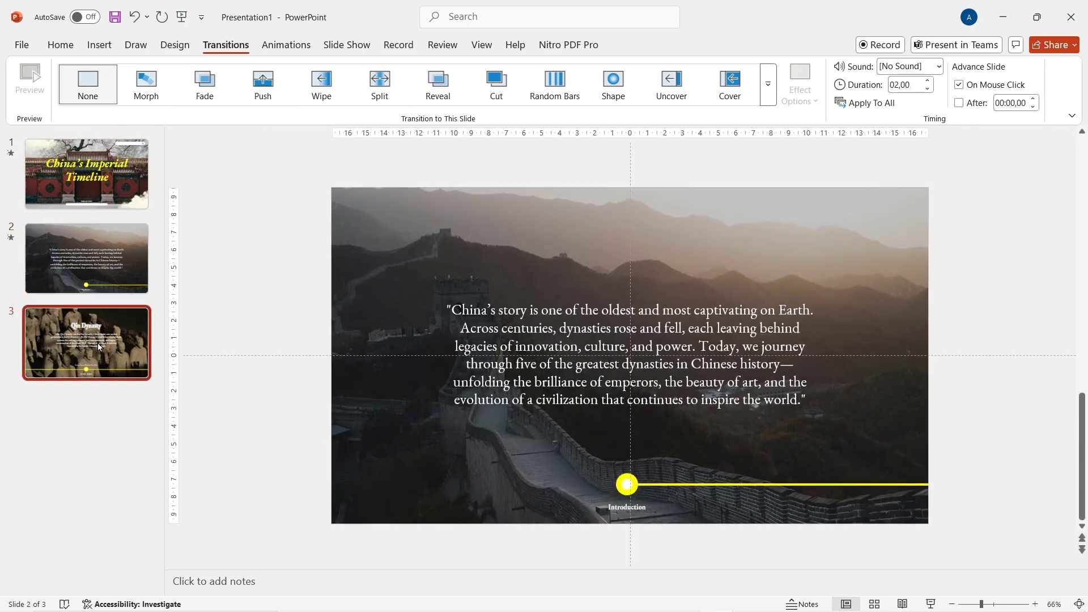
{"action": "left_click", "coordinate": [263, 85]}
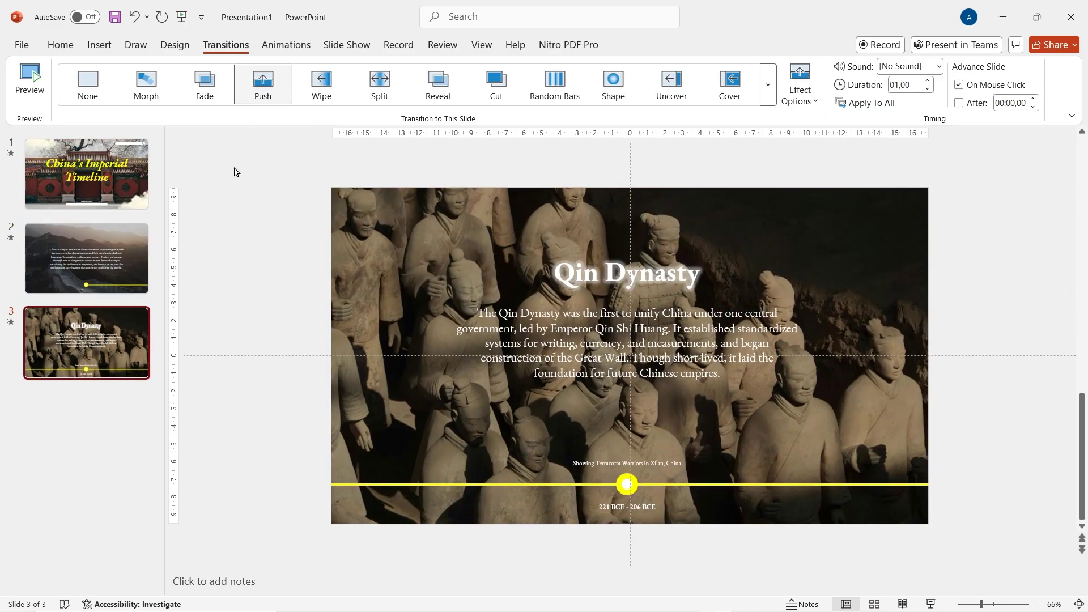
{"action": "left_click", "coordinate": [799, 85]}
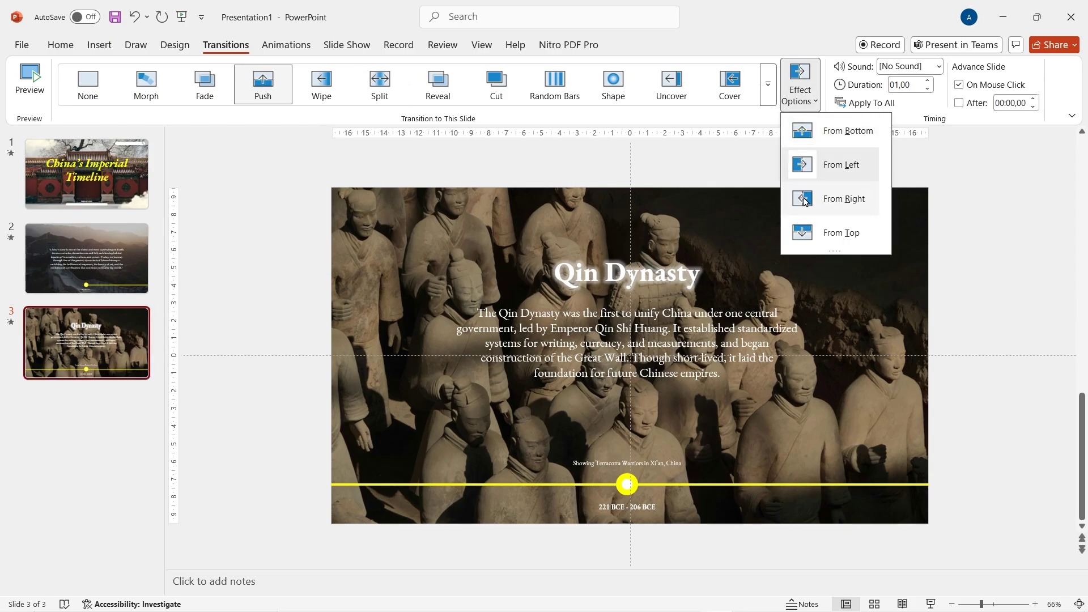
{"action": "left_click", "coordinate": [804, 201]}
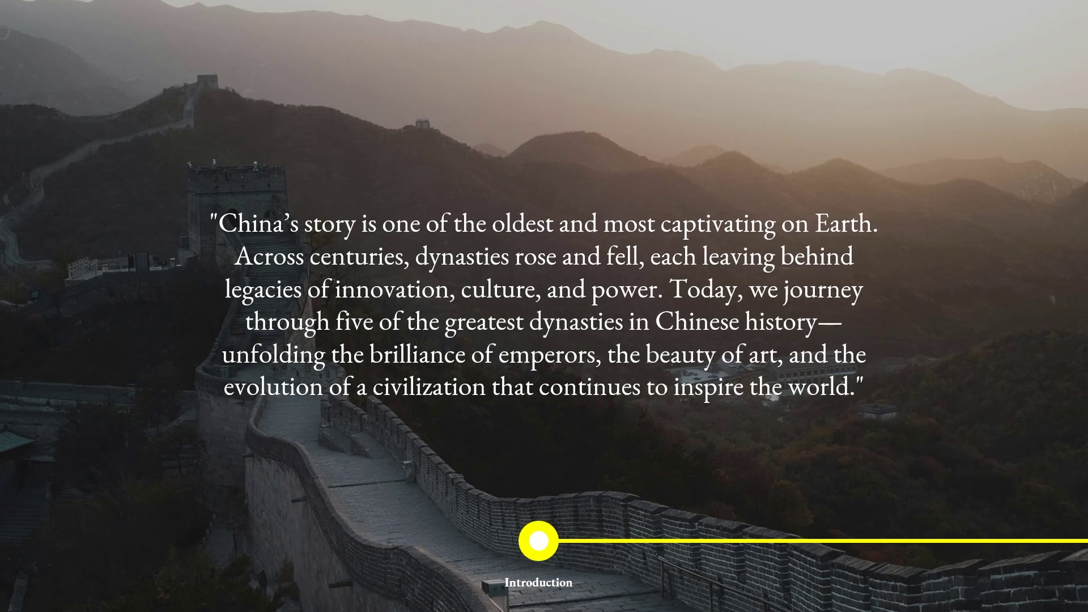
- Play the slide show back and forth between the introduction and Qin Dynasty slides to check the Push transition
{"action": "key", "text": "Right"}
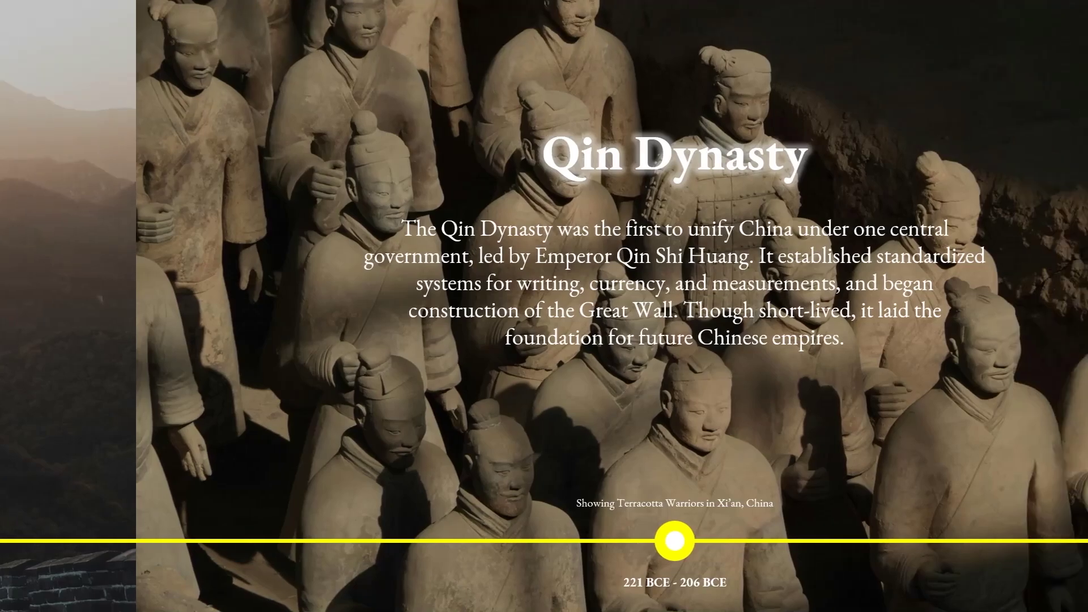
{"action": "key", "text": "Left"}
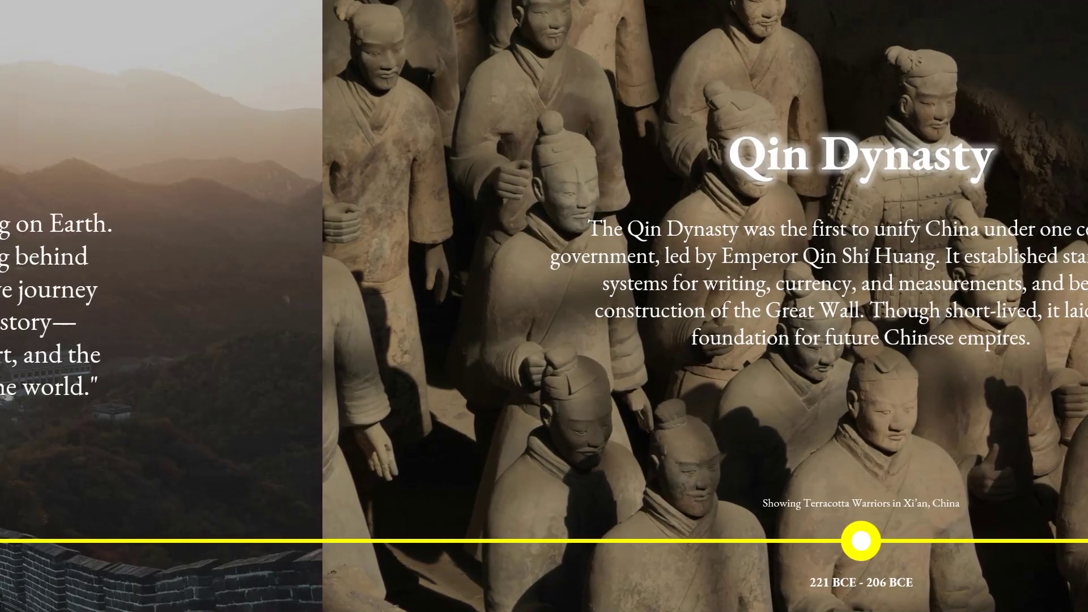
{"action": "key", "text": "Right"}
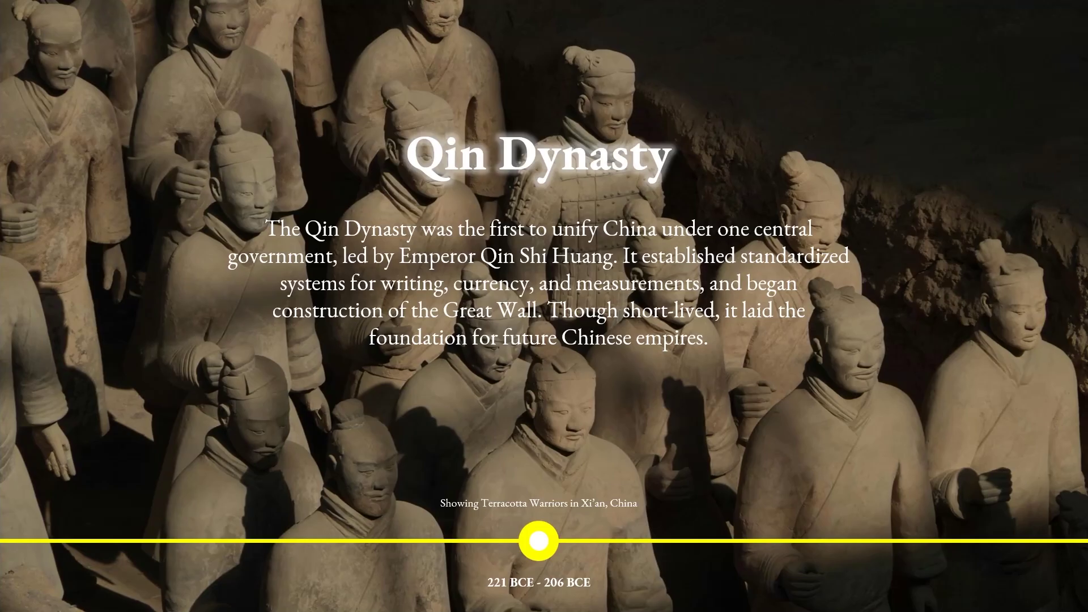
{"action": "key", "text": "Escape"}
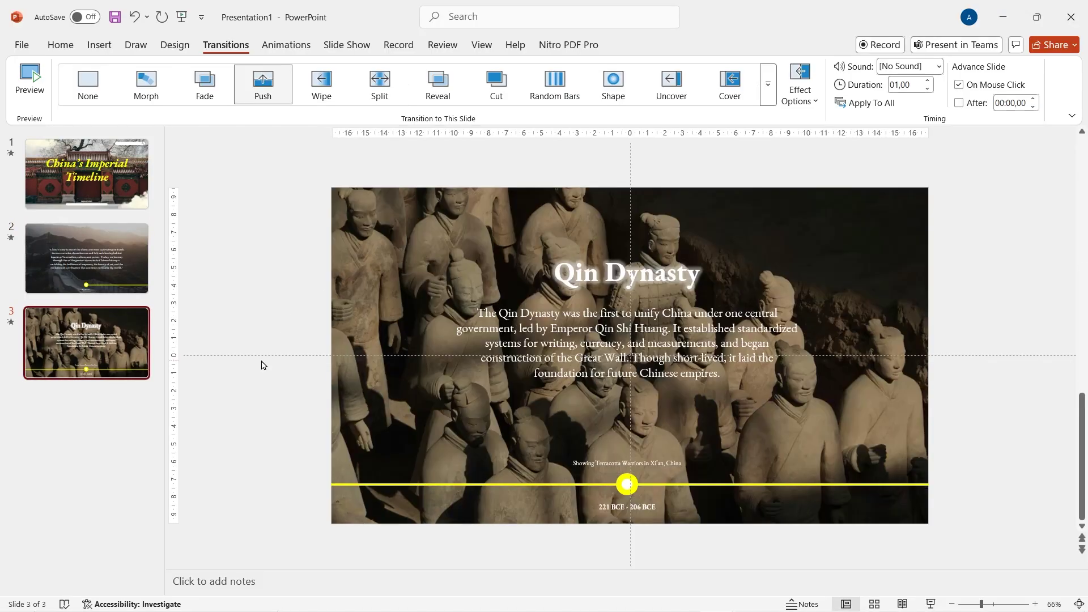
- Add a new slide after the Qin Dynasty slide and delete its placeholders
{"action": "right_click", "coordinate": [88, 398]}
{"action": "left_click", "coordinate": [121, 456]}
{"action": "left_click_drag", "start_coordinate": [951, 542], "coordinate": [355, 185]}
{"action": "key", "text": "Delete"}
- Insert the temple picture with the stone statue from this device onto slide 4
{"action": "left_click", "coordinate": [99, 44]}
{"action": "left_click", "coordinate": [143, 82]}
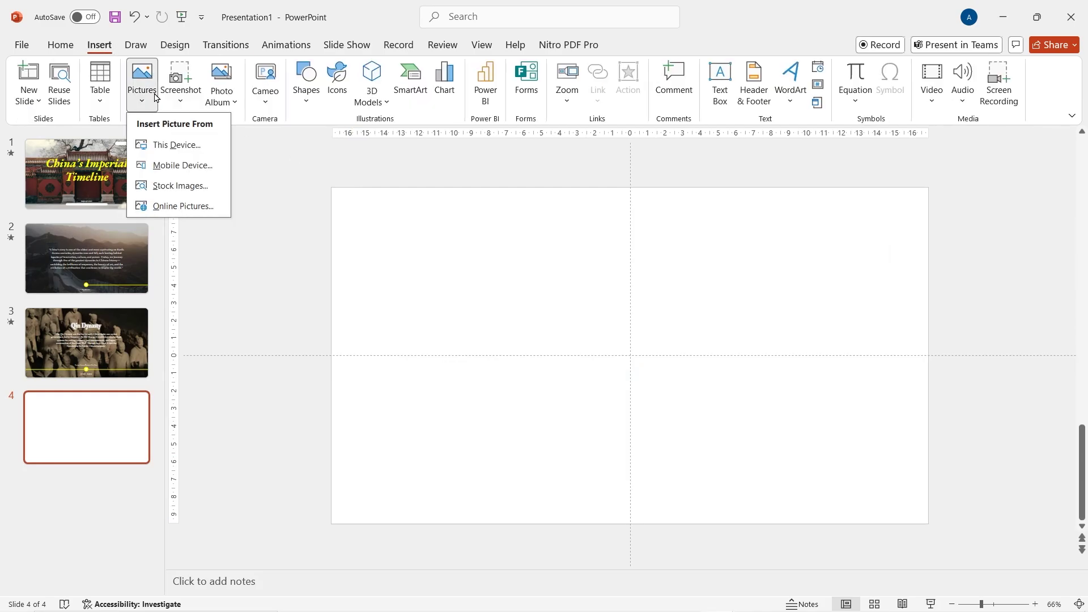
{"action": "left_click", "coordinate": [175, 143]}
{"action": "left_click", "coordinate": [601, 153]}
{"action": "double_click", "coordinate": [601, 153]}
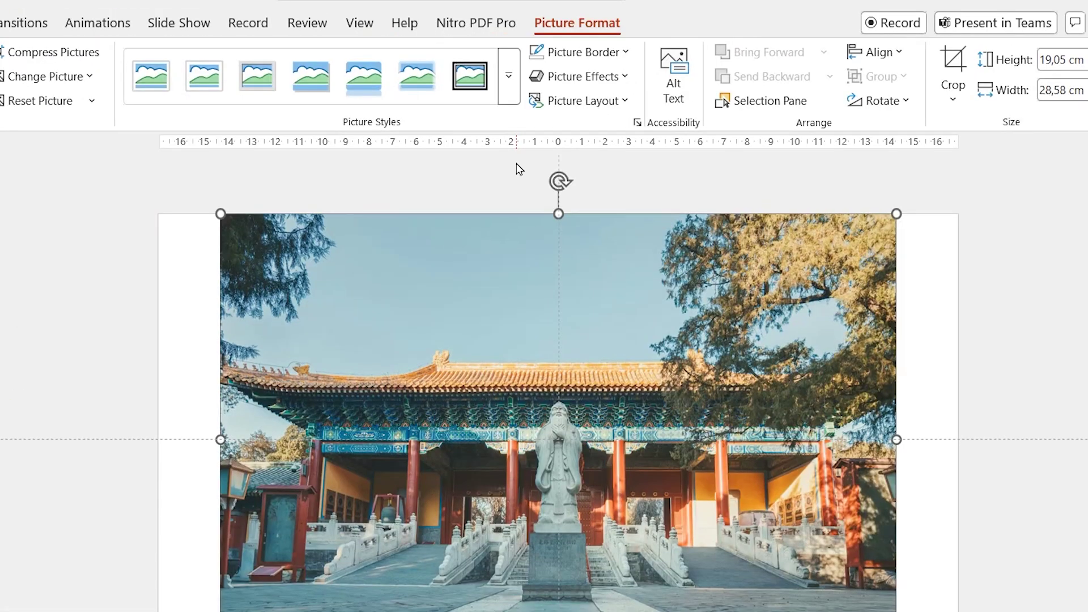
- Extend the temple picture's crop frame to 33,87 cm wide and enlarge the image inside it to fill the slide
{"action": "left_click", "coordinate": [971, 55]}
{"action": "left_click_drag", "start_coordinate": [896, 440], "coordinate": [958, 438]}
{"action": "left_click_drag", "start_coordinate": [221, 438], "coordinate": [158, 433]}
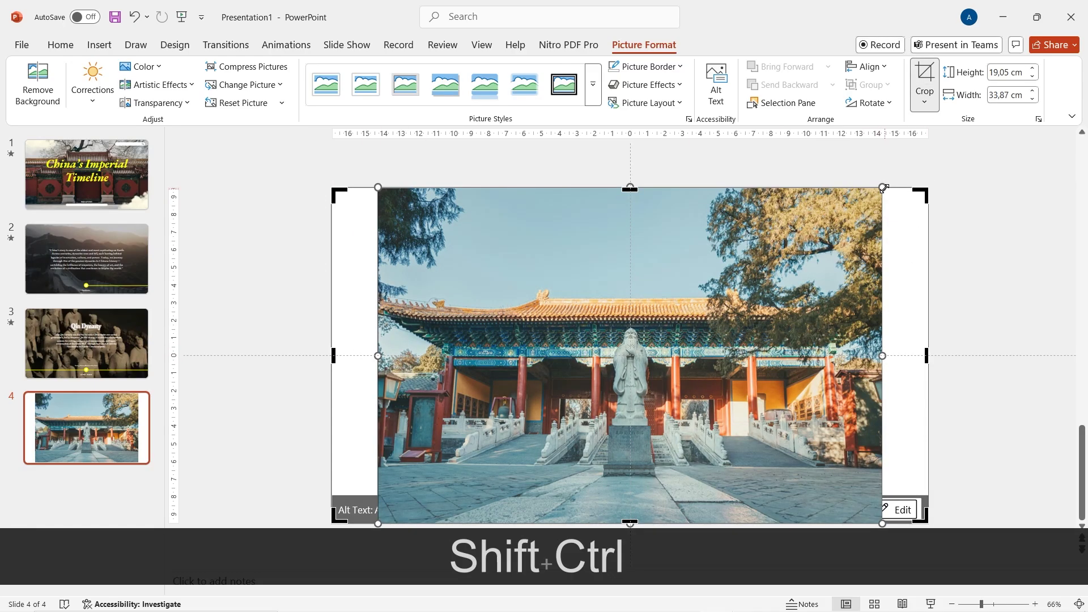
{"action": "left_click_drag", "start_coordinate": [883, 188], "coordinate": [929, 150]}
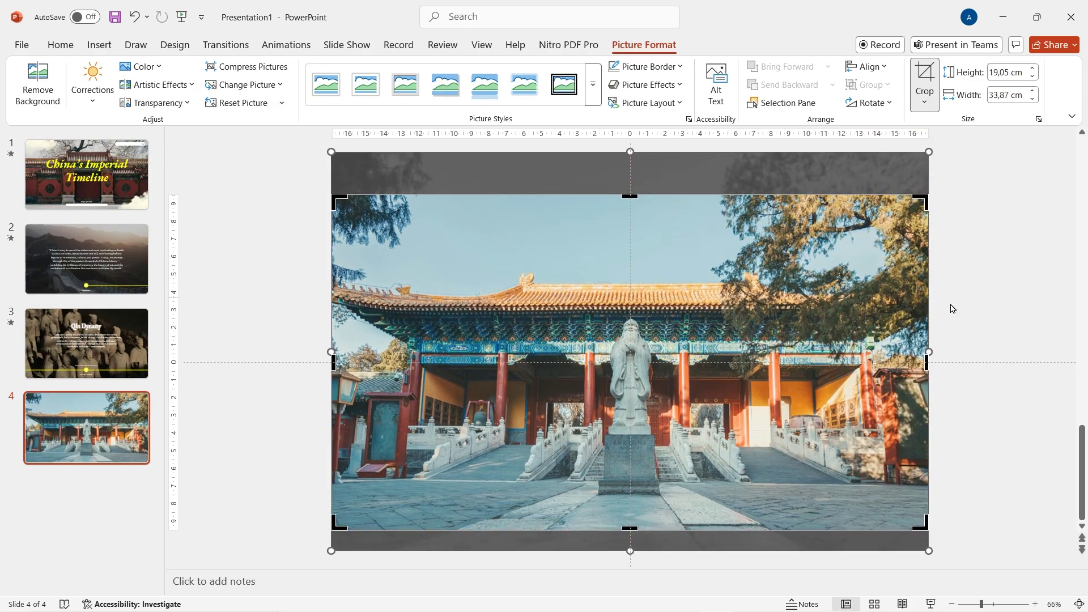
{"action": "key", "text": "Escape"}
- Copy the Qin Dynasty title to slide 4 and change its text to "Han Dynasty"
{"action": "left_click", "coordinate": [94, 330]}
{"action": "left_click", "coordinate": [606, 278]}
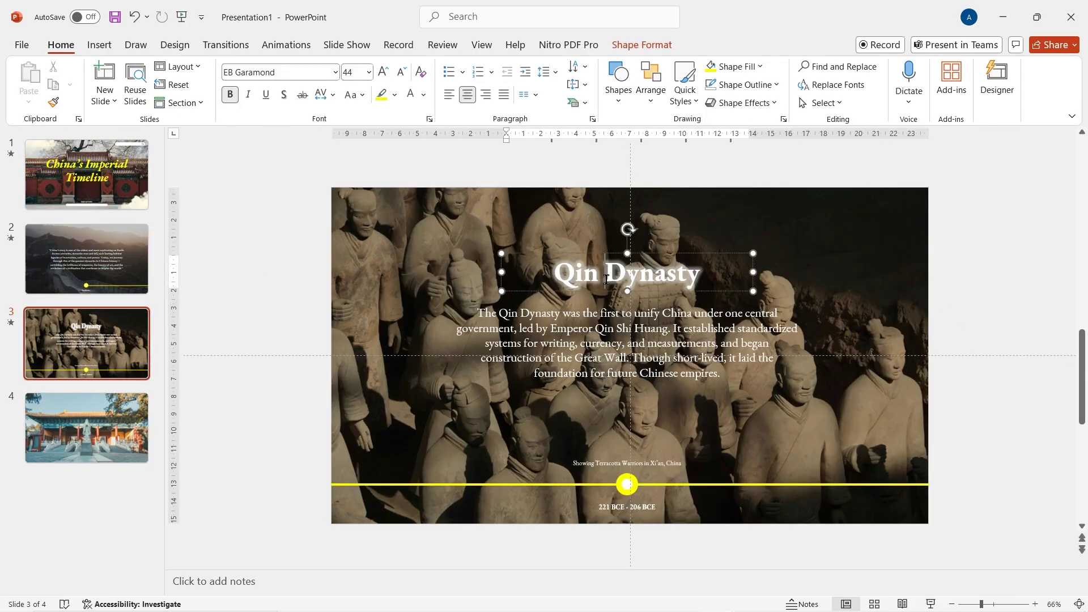
{"action": "key", "text": "ctrl+c"}
{"action": "left_click", "coordinate": [86, 428]}
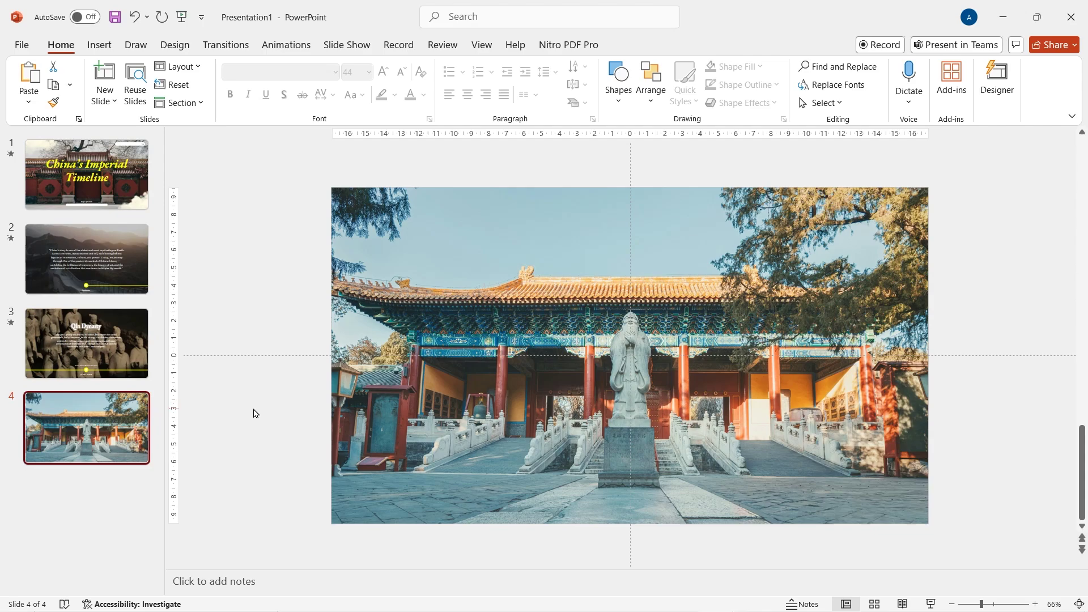
{"action": "key", "text": "ctrl+v"}
{"action": "double_click", "coordinate": [574, 273]}
{"action": "type", "text": "Han"}
- Add a text box below the title and paste the description starting "The Han Dynasty marked a golden age in Chinese history"
{"action": "left_click", "coordinate": [100, 44]}
{"action": "left_click", "coordinate": [719, 85]}
{"action": "left_click_drag", "start_coordinate": [473, 316], "coordinate": [794, 445]}
{"action": "key", "text": "ctrl+v"}
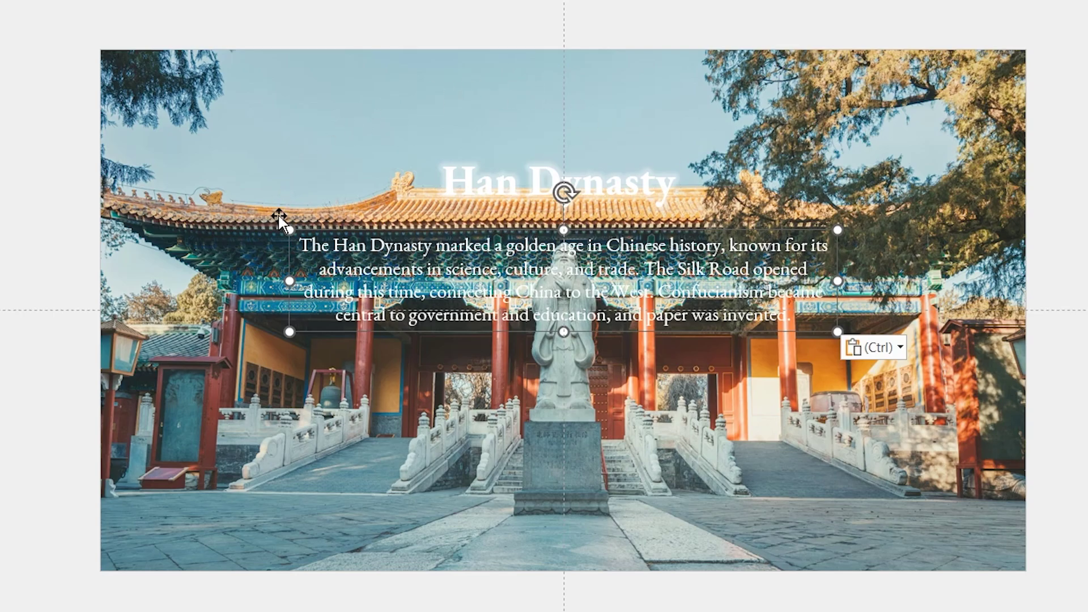
- Set the temple picture's sharpness to -10% and its brightness to -35%
{"action": "left_click", "coordinate": [817, 397]}
{"action": "right_click", "coordinate": [817, 396]}
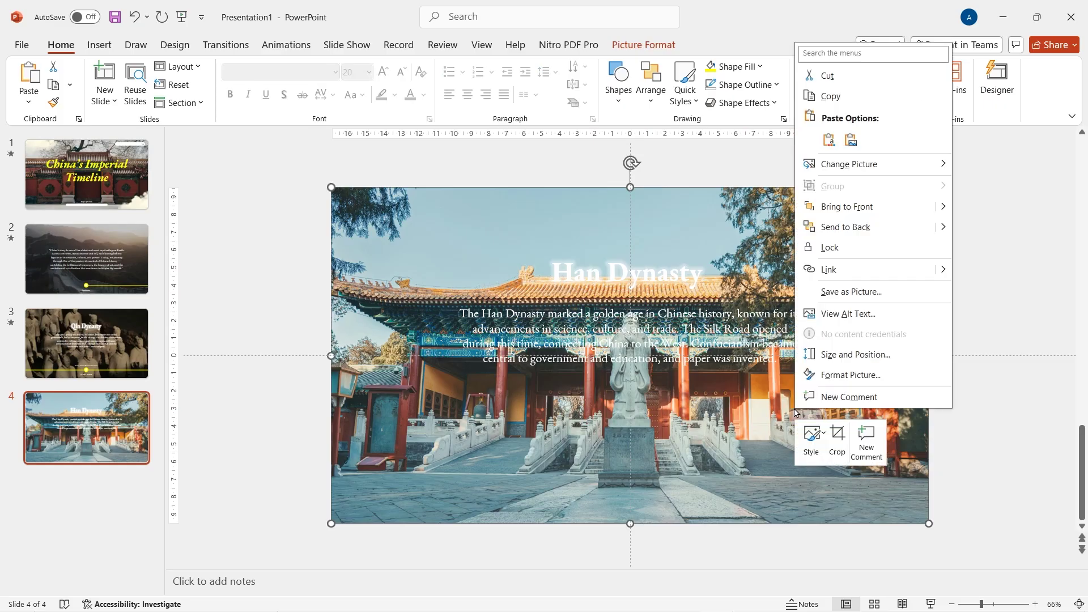
{"action": "left_click", "coordinate": [816, 379]}
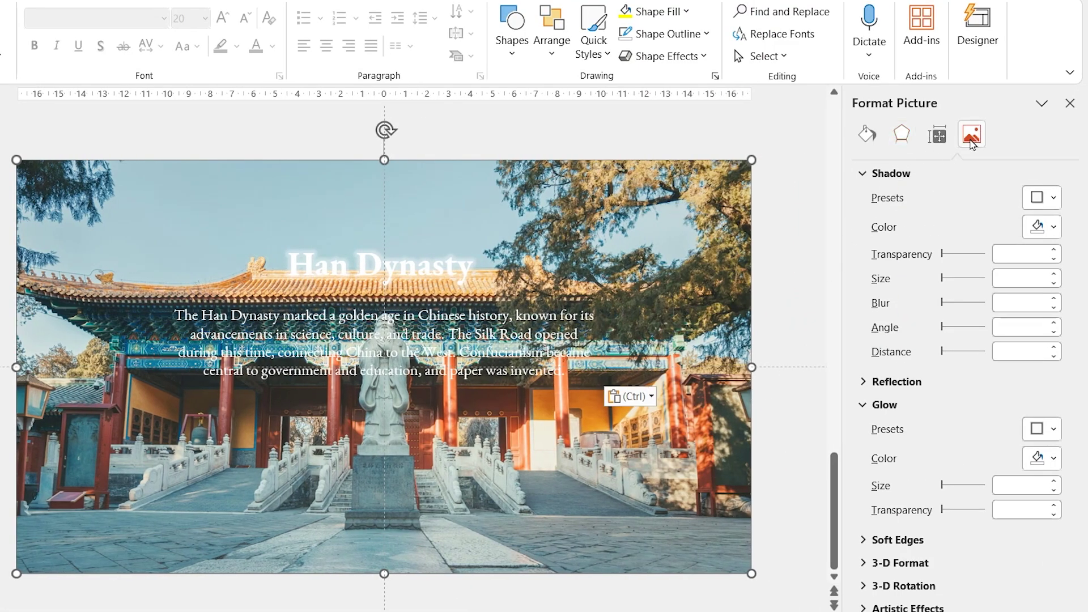
{"action": "left_click", "coordinate": [972, 141]}
{"action": "left_click", "coordinate": [992, 247]}
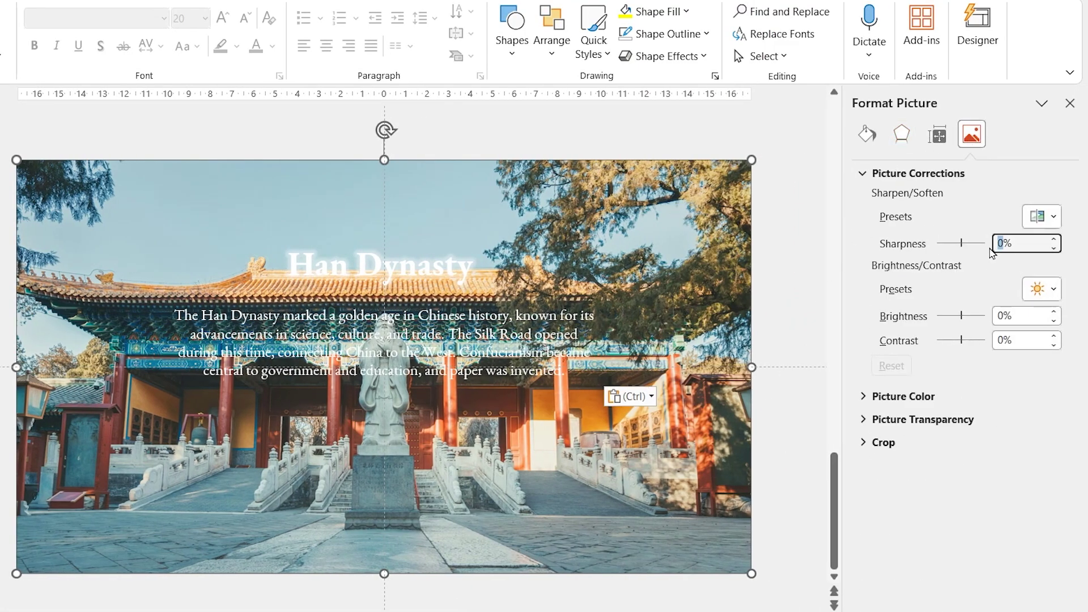
{"action": "left_click", "coordinate": [1054, 321]}
{"action": "left_click", "coordinate": [1053, 311]}
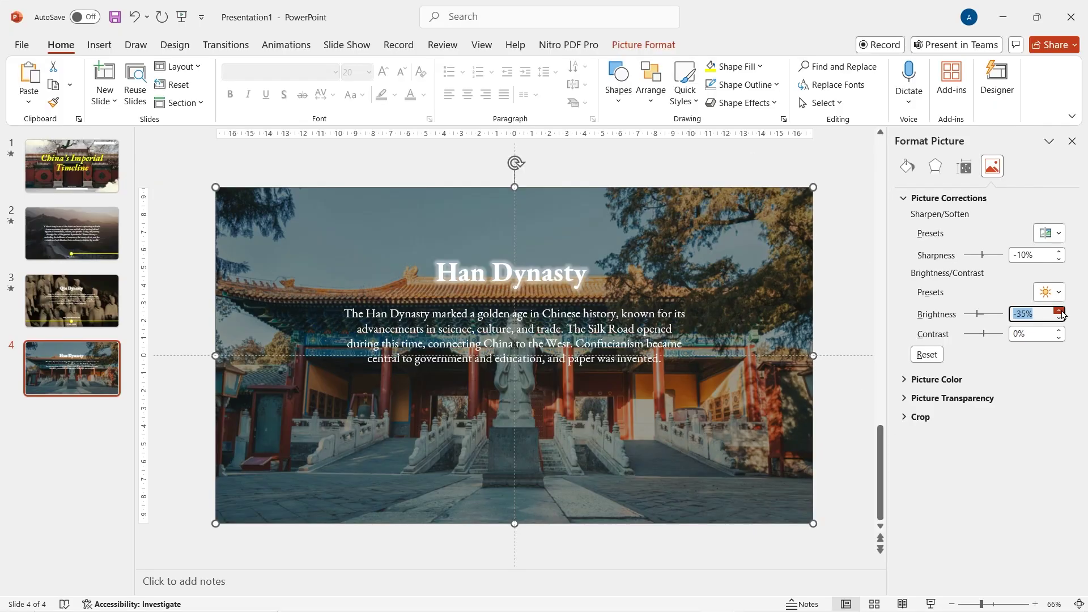
{"action": "left_click", "coordinate": [1069, 103]}
- Copy the yellow line segment before the marker and both marker circles from slide 3 to slide 4
{"action": "left_click", "coordinate": [122, 350]}
{"action": "left_click", "coordinate": [586, 484]}
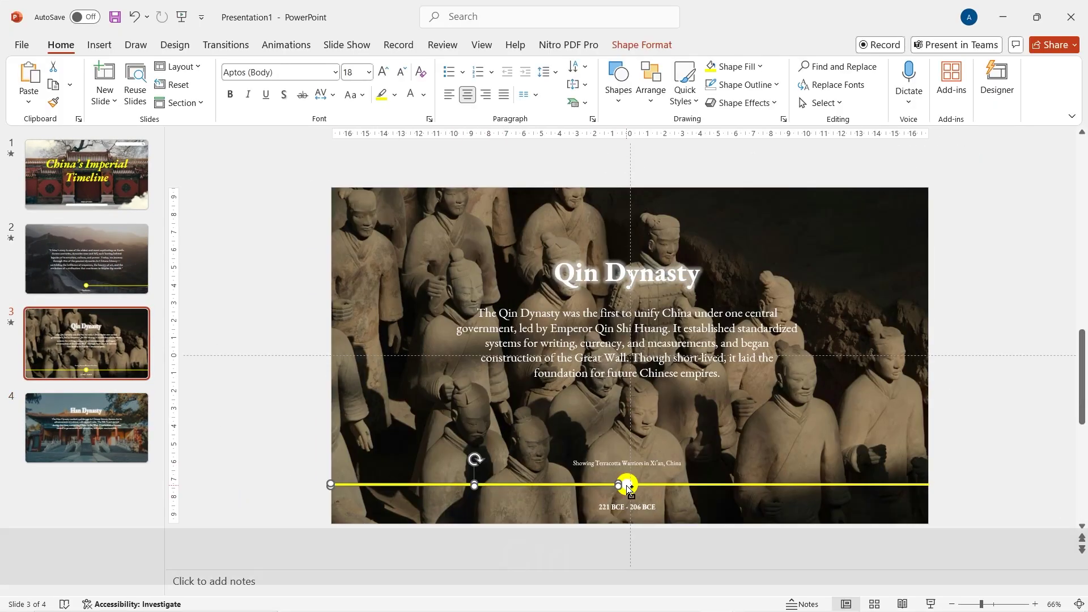
{"action": "scroll", "coordinate": [627, 485], "scroll_direction": "up", "scroll_amount": 5}
{"action": "left_click", "coordinate": [873, 458], "text": "shift"}
{"action": "left_click", "coordinate": [864, 475], "text": "shift"}
{"action": "key", "text": "ctrl+c"}
{"action": "scroll", "coordinate": [411, 411], "scroll_direction": "down", "scroll_amount": 5}
{"action": "scroll", "coordinate": [458, 476], "scroll_direction": "down", "scroll_amount": 2}
{"action": "key", "text": "ctrl+v"}
{"action": "scroll", "coordinate": [462, 473], "scroll_direction": "down", "scroll_amount": 2}
- Copy the picture caption and the date text box from slide 3 to slide 4
{"action": "left_click", "coordinate": [68, 355]}
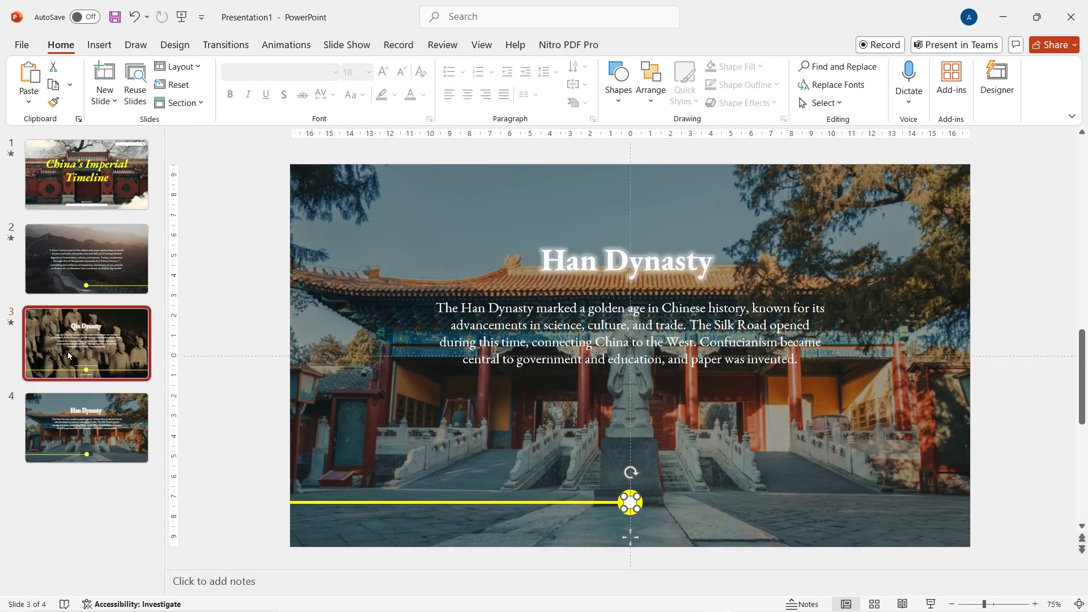
{"action": "left_click", "coordinate": [609, 477]}
{"action": "left_click", "coordinate": [627, 498], "text": "shift"}
{"action": "key", "text": "ctrl+c"}
{"action": "left_click", "coordinate": [608, 526], "text": "shift"}
{"action": "key", "text": "Page_Down"}
{"action": "key", "text": "ctrl+v"}
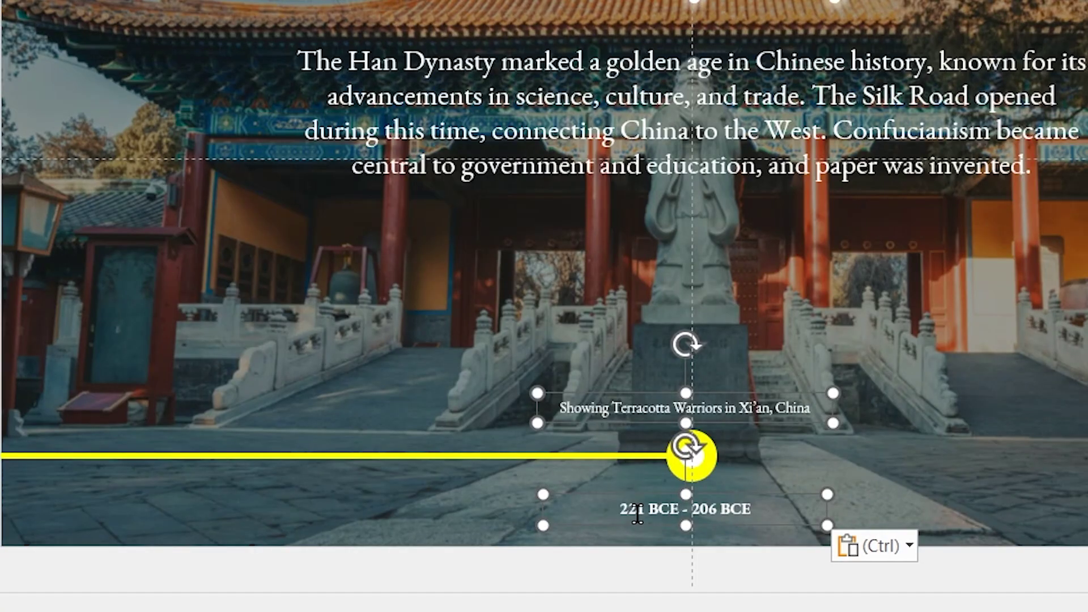
- Move and reword the date to "206 BCE - 220 BCE" and the caption to "Showing Confucius statue in front of a temple in Beijing, China"
{"action": "left_click_drag", "start_coordinate": [637, 514], "coordinate": [700, 488]}
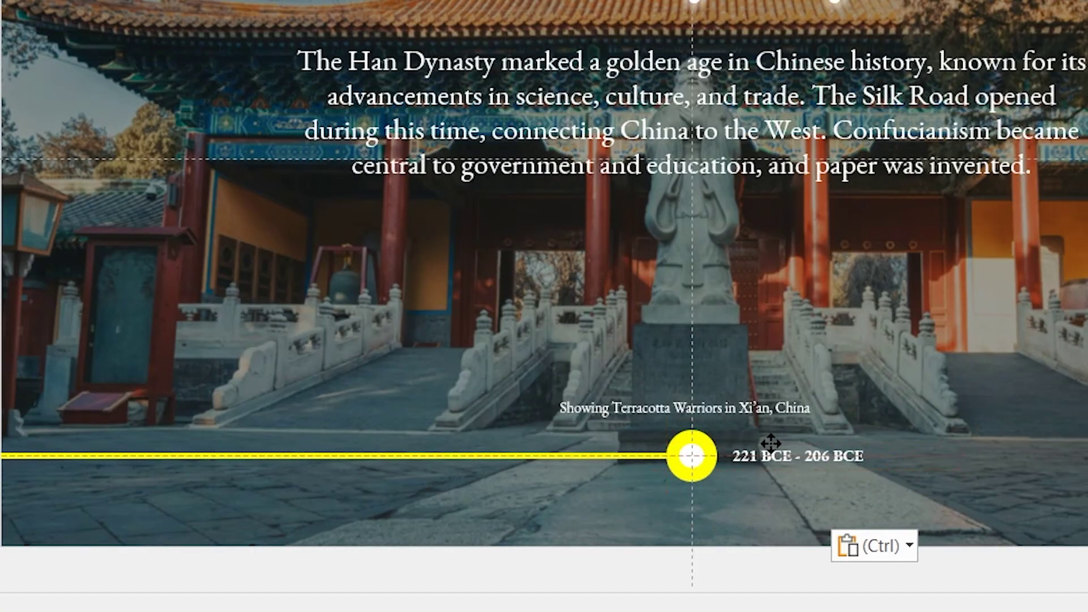
{"action": "left_click_drag", "start_coordinate": [770, 443], "coordinate": [769, 442]}
{"action": "left_click_drag", "start_coordinate": [701, 390], "coordinate": [460, 415]}
{"action": "left_click_drag", "start_coordinate": [591, 420], "coordinate": [629, 421]}
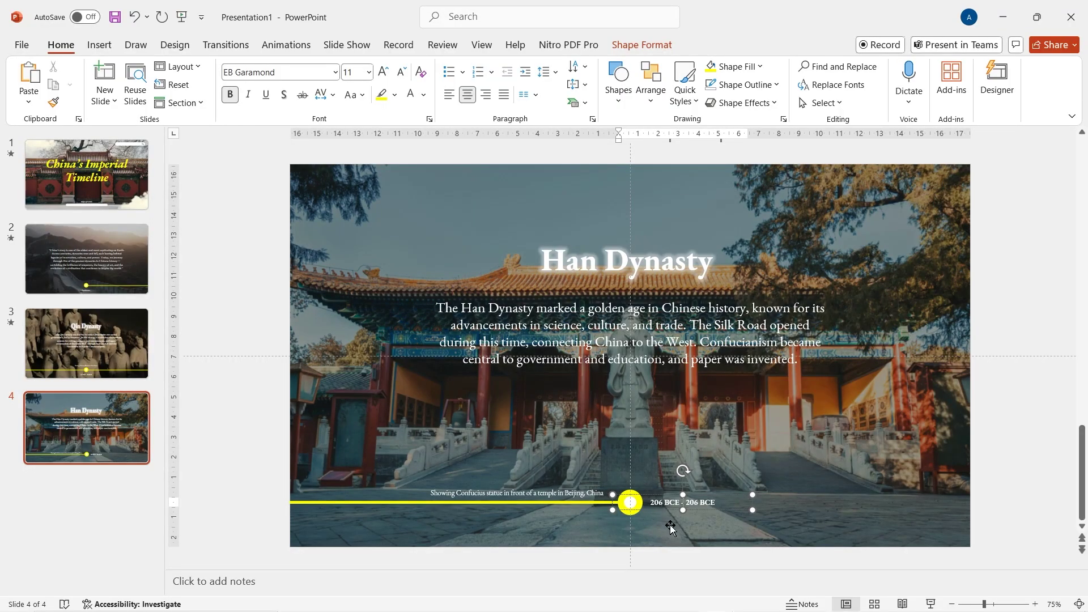
- Duplicate the yellow line and turn it into a vertical segment running from the marker circle down to the slide's bottom edge
{"action": "left_click", "coordinate": [587, 502]}
{"action": "key", "text": "ctrl+d"}
{"action": "left_click_drag", "start_coordinate": [461, 484], "coordinate": [590, 513]}
{"action": "left_click_drag", "start_coordinate": [462, 441], "coordinate": [630, 518]}
{"action": "scroll", "coordinate": [634, 482], "scroll_direction": "up", "scroll_amount": 7}
{"action": "scroll", "coordinate": [636, 444], "scroll_direction": "up", "scroll_amount": 3}
{"action": "left_click_drag", "start_coordinate": [631, 158], "coordinate": [631, 343]}
{"action": "scroll", "coordinate": [624, 481], "scroll_direction": "down", "scroll_amount": 6}
{"action": "left_click_drag", "start_coordinate": [632, 541], "coordinate": [631, 495]}
{"action": "left_click", "coordinate": [690, 493]}
{"action": "scroll", "coordinate": [689, 493], "scroll_direction": "down", "scroll_amount": 7}
- Apply the Push transition to slide 4 with the From Right effect option
{"action": "left_click", "coordinate": [93, 425]}
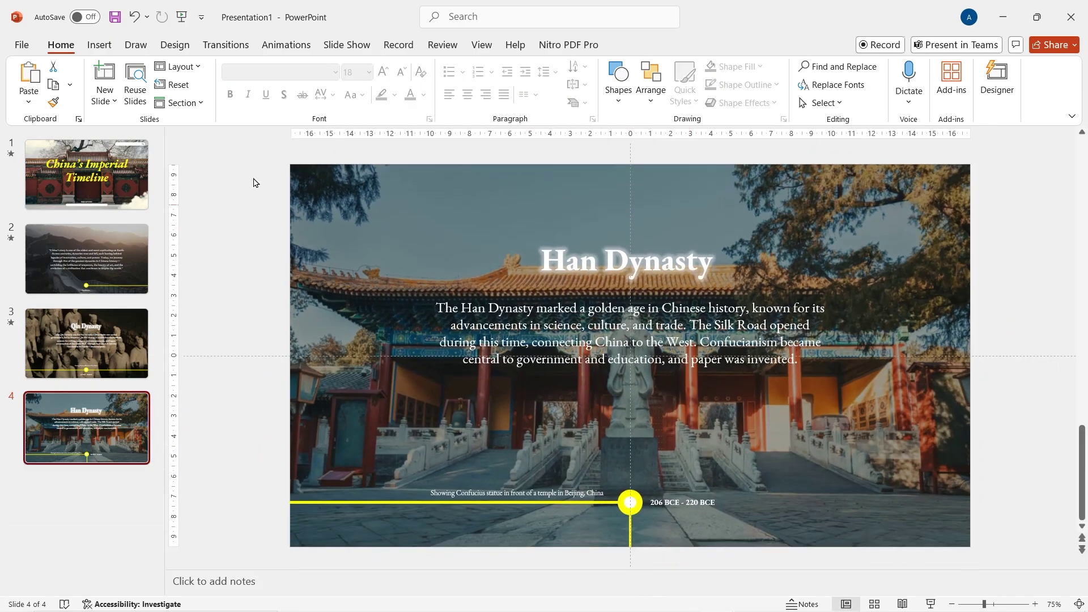
{"action": "left_click", "coordinate": [227, 45]}
{"action": "left_click", "coordinate": [261, 86]}
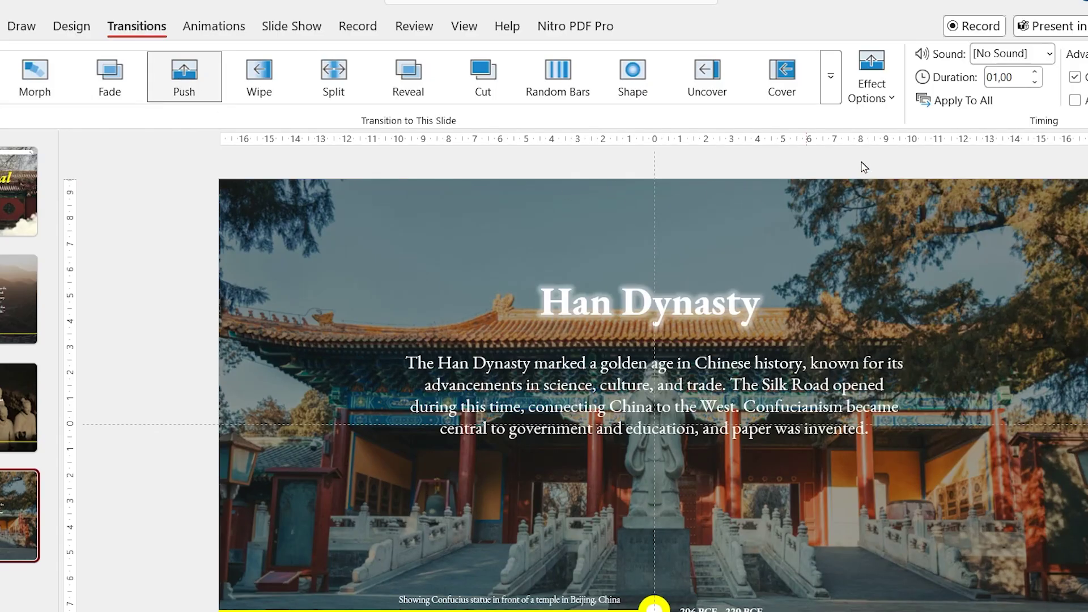
{"action": "left_click", "coordinate": [799, 85]}
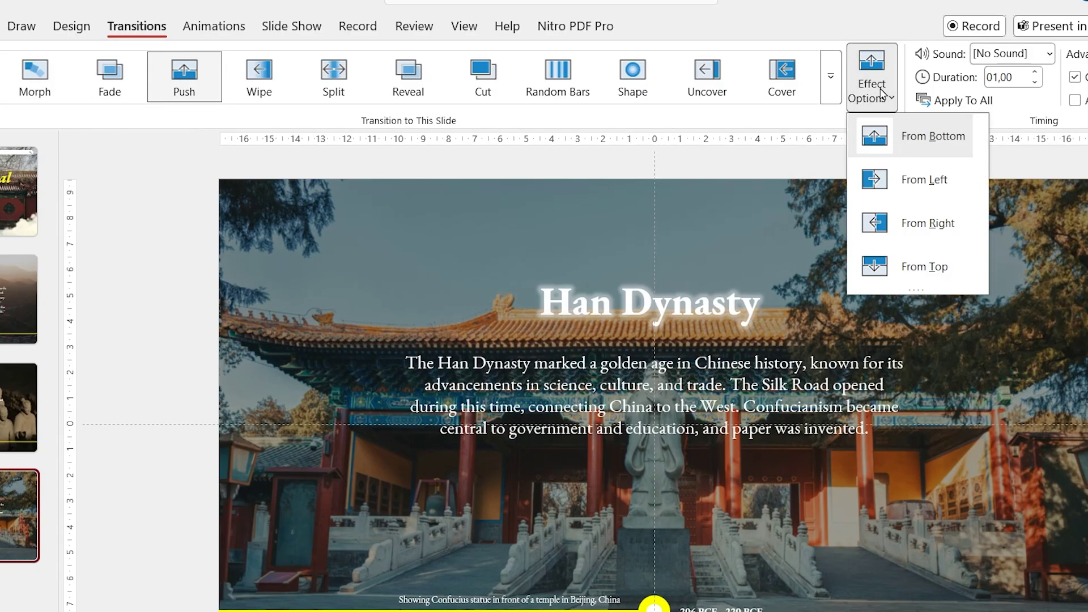
{"action": "left_click", "coordinate": [872, 223]}
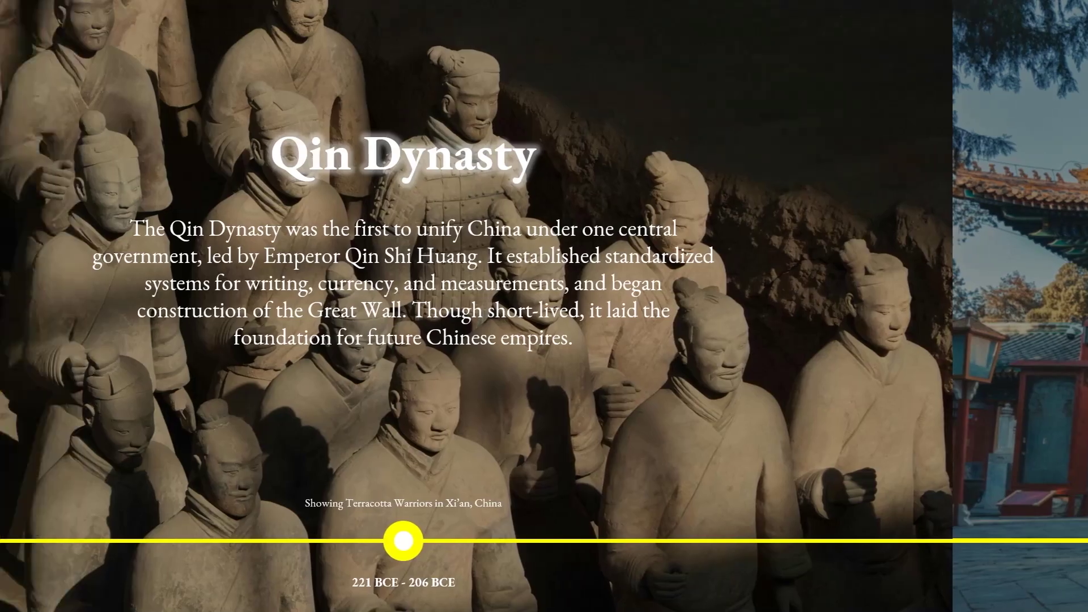
- Add a blank slide after slide 4 and fill its background with solid black
{"action": "right_click", "coordinate": [97, 487]}
{"action": "left_click", "coordinate": [131, 539]}
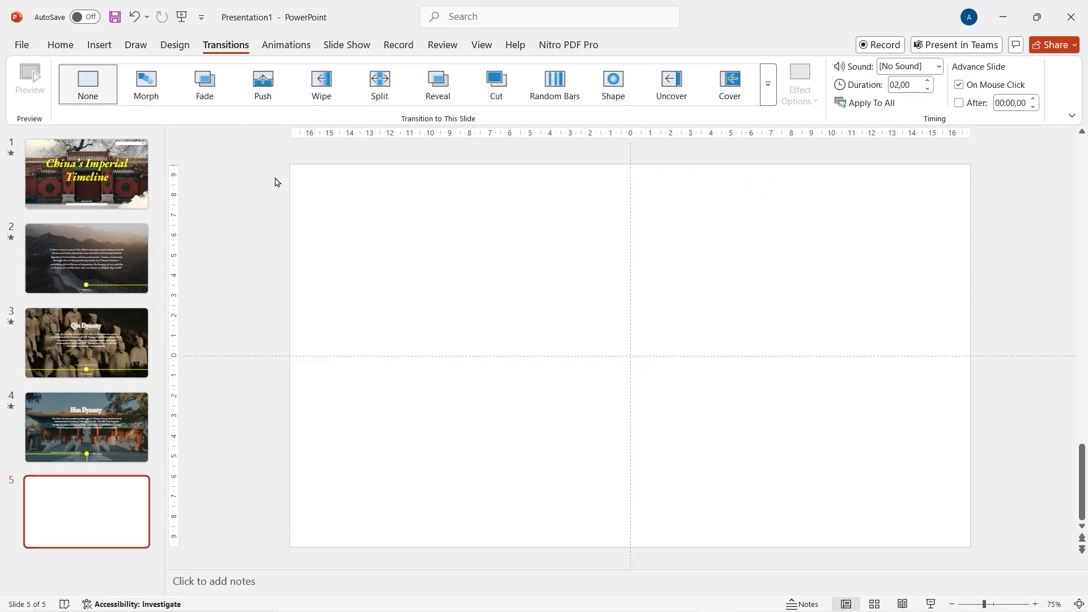
{"action": "right_click", "coordinate": [339, 262]}
{"action": "left_click", "coordinate": [444, 424]}
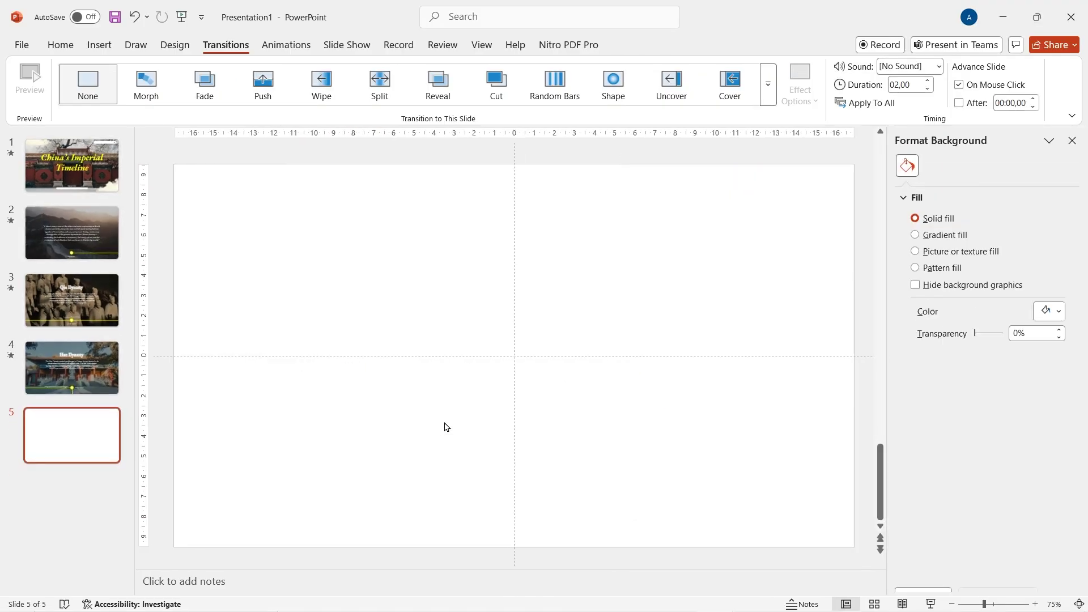
{"action": "left_click", "coordinate": [1049, 311]}
{"action": "left_click", "coordinate": [919, 401]}
{"action": "left_click", "coordinate": [1071, 141]}
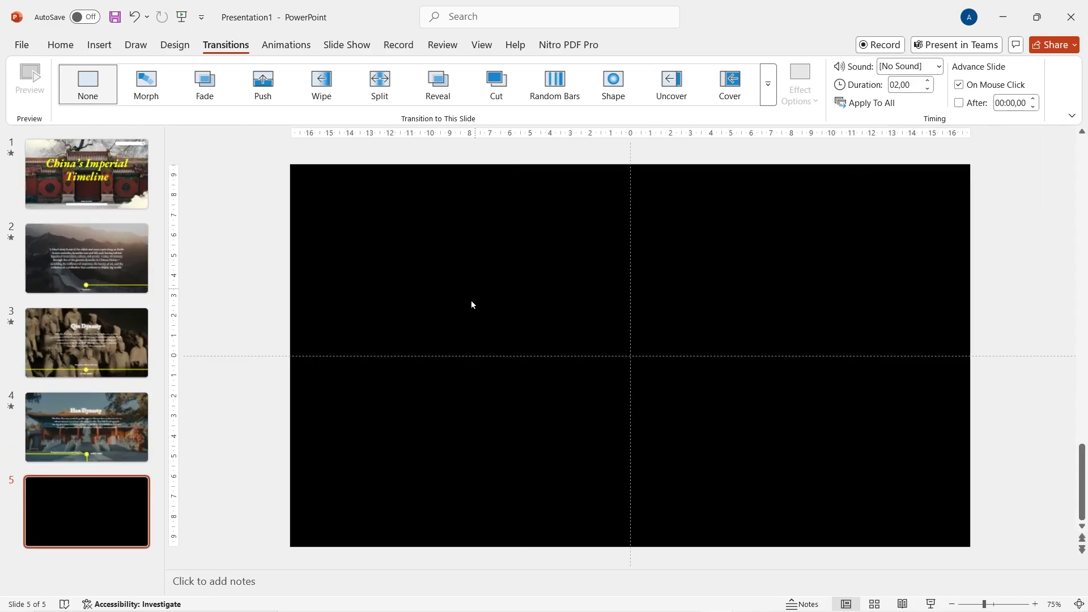
- Insert the Buddha statue picture pexels-fotoslian-2870587, shrink it and place it on the left half of slide 5
{"action": "left_click", "coordinate": [99, 46]}
{"action": "left_click", "coordinate": [141, 79]}
{"action": "left_click", "coordinate": [178, 143]}
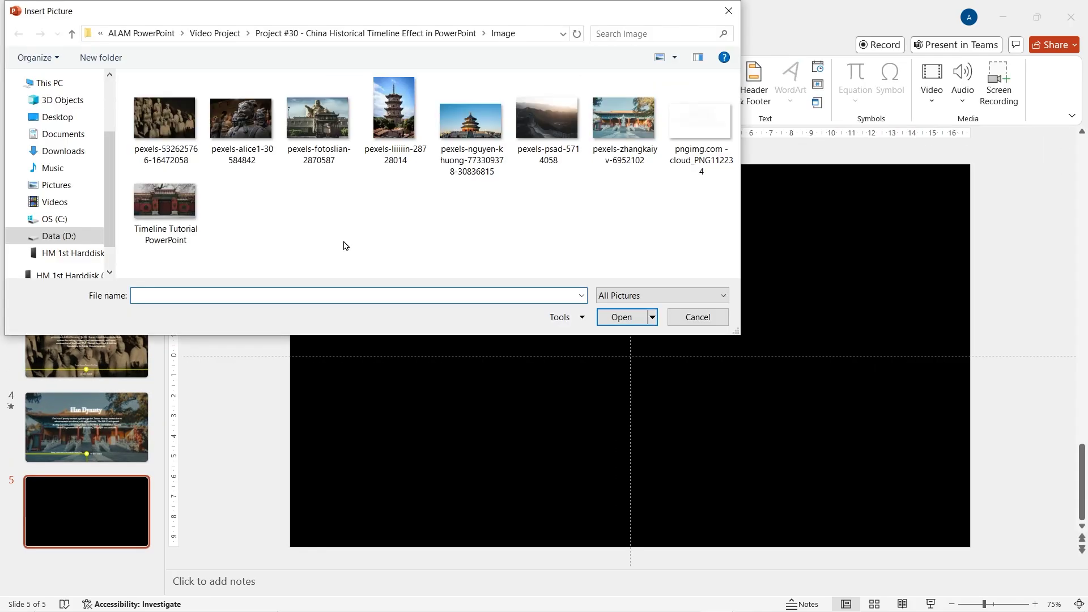
{"action": "double_click", "coordinate": [321, 147]}
{"action": "left_click_drag", "start_coordinate": [916, 176], "coordinate": [839, 228]}
{"action": "left_click_drag", "start_coordinate": [757, 319], "coordinate": [564, 303]}
- Apply the fourth Soft Edges variation to the statue picture
{"action": "left_click", "coordinate": [646, 84]}
{"action": "mouse_move", "coordinate": [660, 227]}
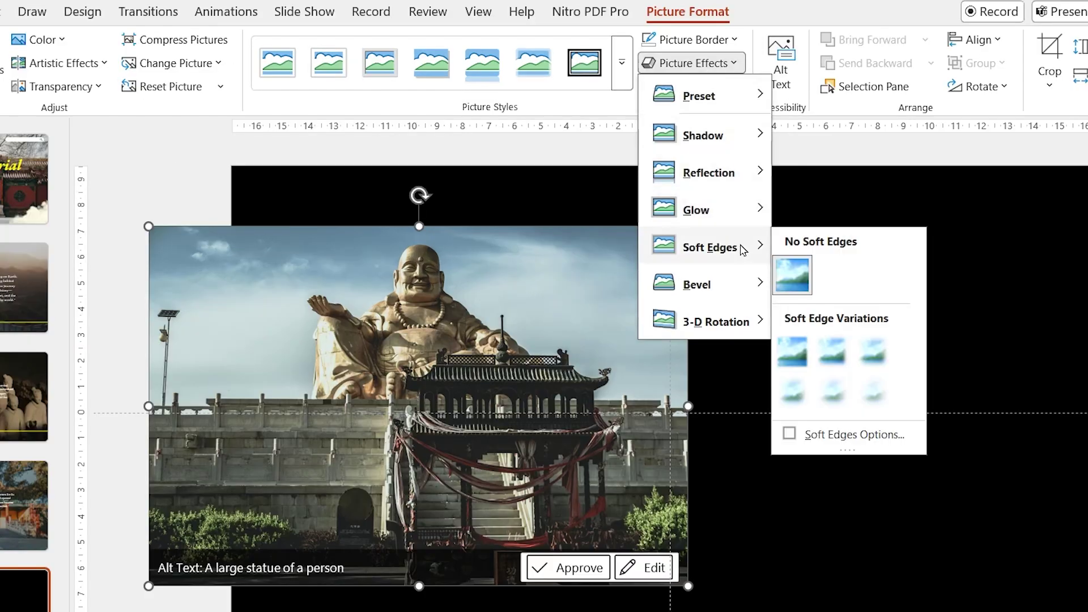
{"action": "left_click", "coordinate": [792, 392]}
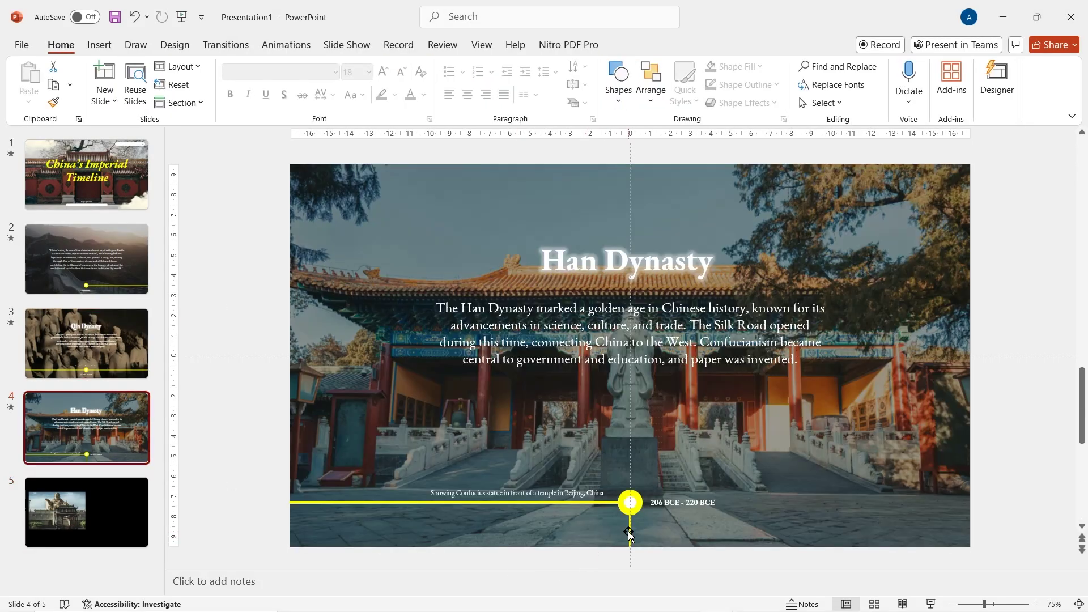
- Copy the vertical yellow line from slide 4 to slide 5 and stretch it from the slide's top edge to below the picture
{"action": "left_click", "coordinate": [629, 533]}
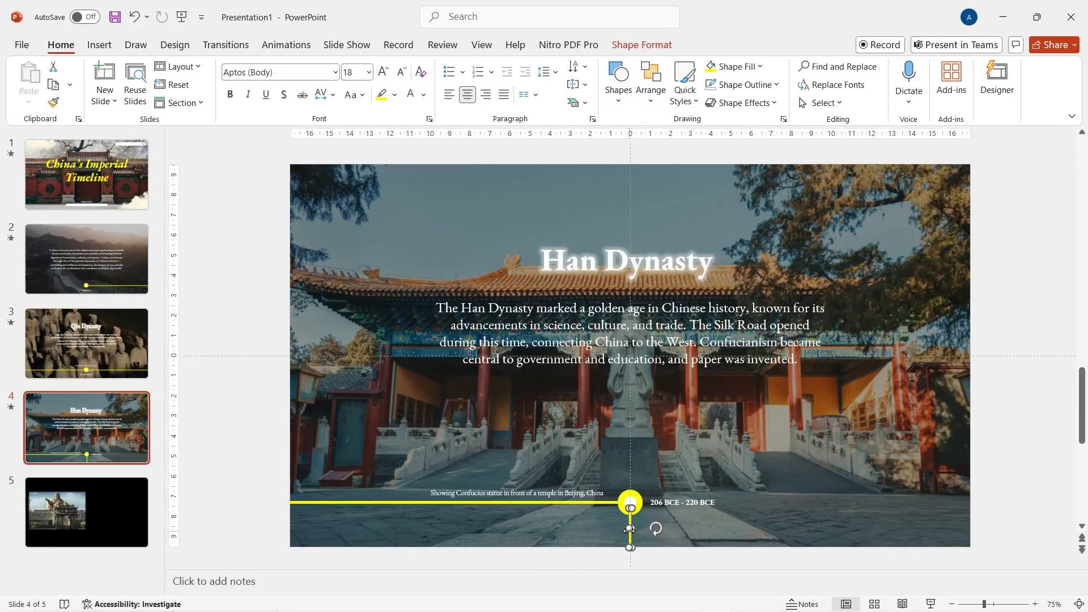
{"action": "key", "text": "ctrl+c"}
{"action": "left_click", "coordinate": [114, 510]}
{"action": "key", "text": "ctrl+v"}
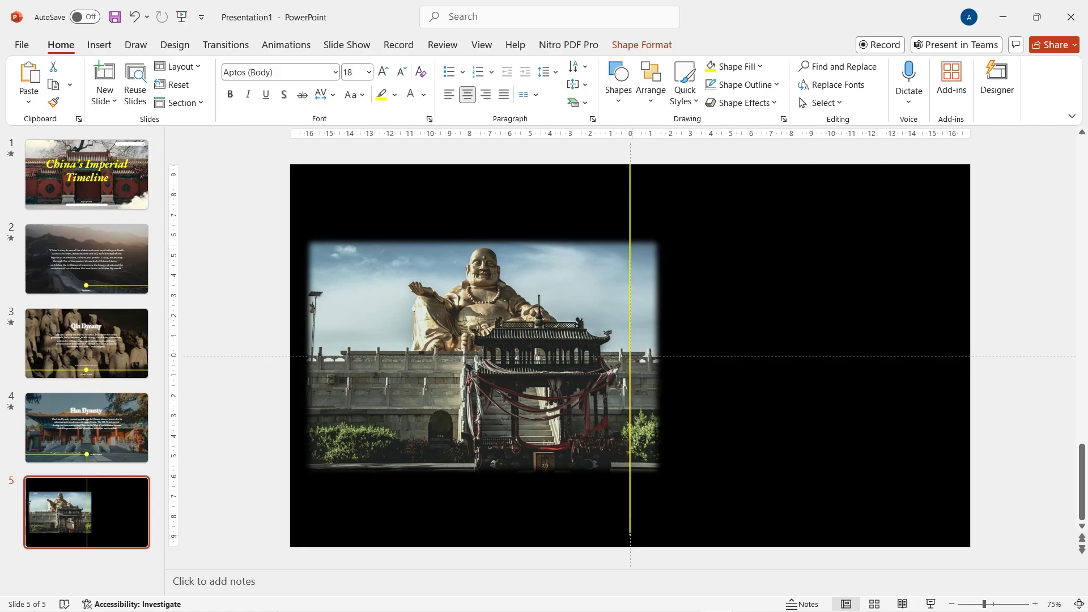
- Copy the two marker circles from slide 4 onto the lower end of the vertical line on slide 5
{"action": "left_click", "coordinate": [682, 502]}
{"action": "scroll", "coordinate": [682, 501], "scroll_direction": "up", "scroll_amount": 8}
{"action": "left_click", "coordinate": [364, 405]}
{"action": "left_click_drag", "start_coordinate": [702, 306], "coordinate": [658, 348]}
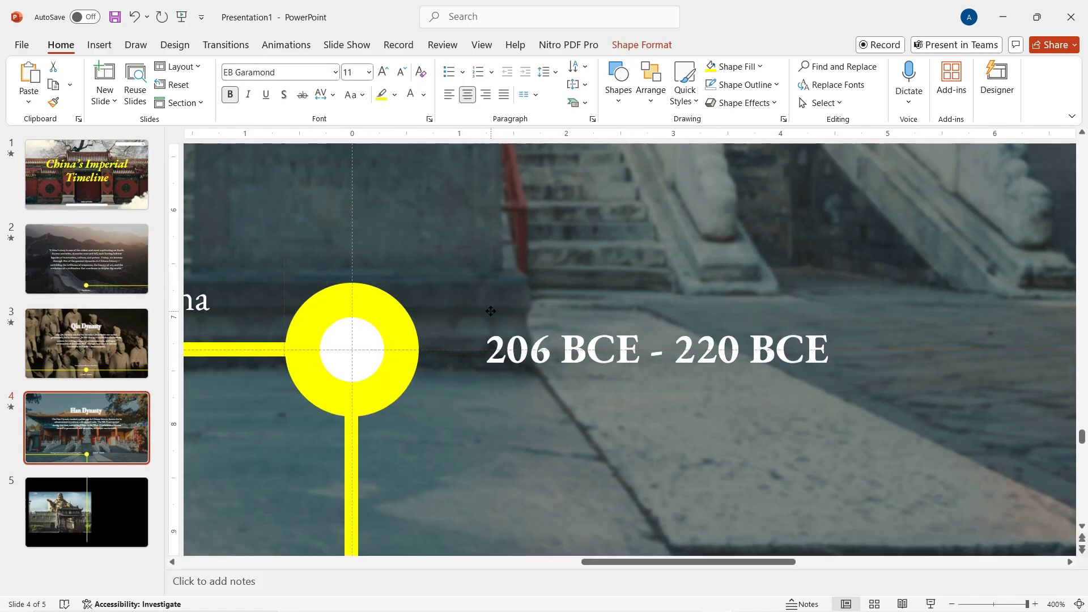
{"action": "left_click", "coordinate": [86, 512]}
{"action": "scroll", "coordinate": [443, 414], "scroll_direction": "down", "scroll_amount": 2}
{"action": "scroll", "coordinate": [443, 409], "scroll_direction": "down", "scroll_amount": 5, "text": "ctrl"}
{"action": "key", "text": "ctrl+v"}
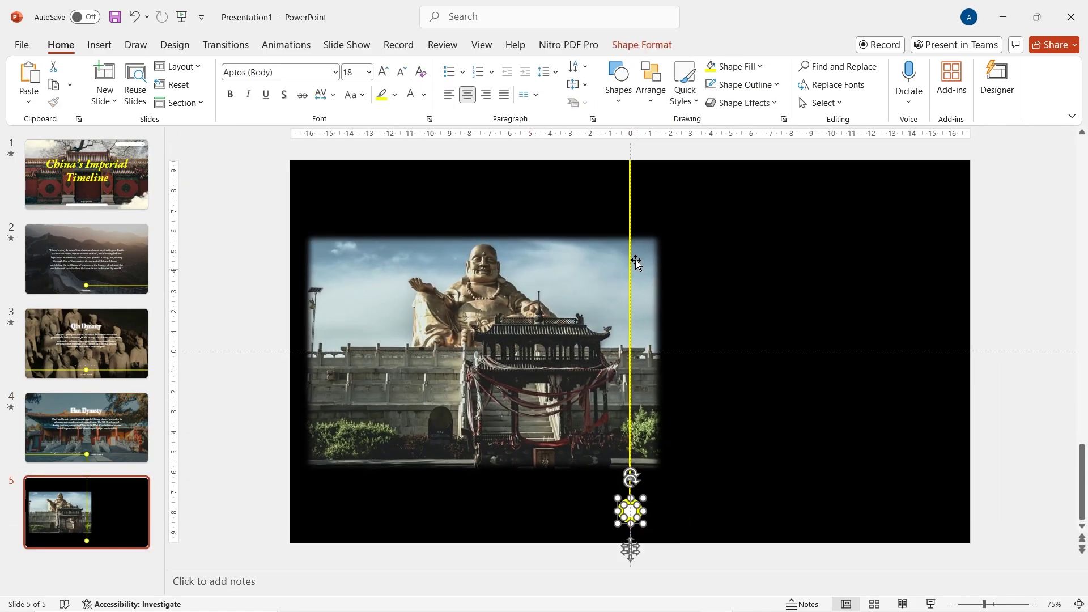
- Duplicate the vertical line and fit the copy between the marker circle and the bottom edge of slide 5
{"action": "key", "text": "ctrl+d"}
{"action": "left_click_drag", "start_coordinate": [632, 221], "coordinate": [678, 473]}
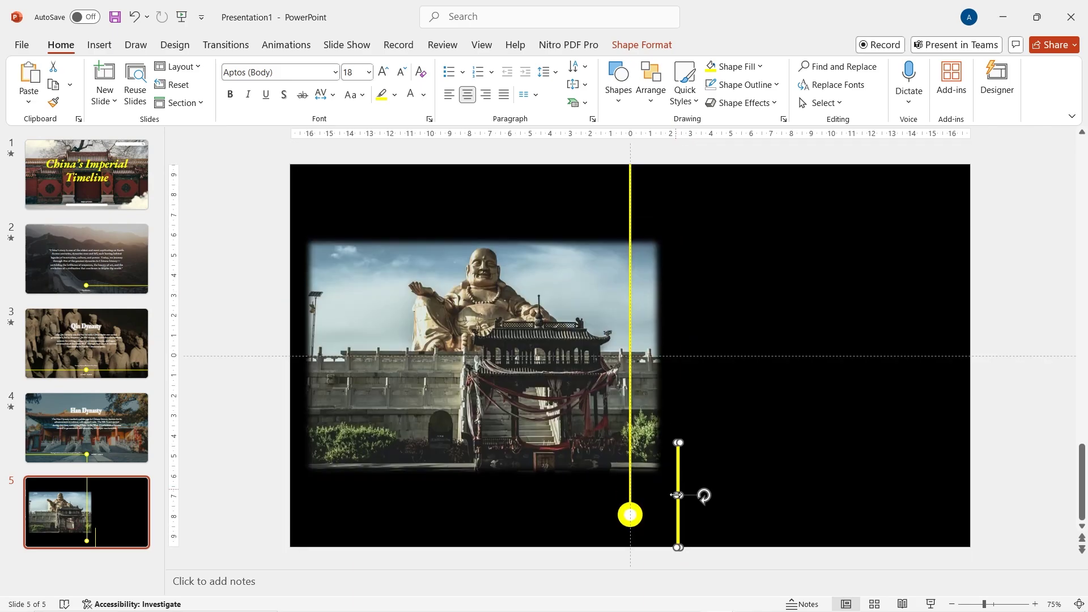
{"action": "scroll", "coordinate": [634, 558], "scroll_direction": "up", "scroll_amount": 5}
{"action": "left_click_drag", "start_coordinate": [634, 563], "coordinate": [604, 470]}
{"action": "scroll", "coordinate": [634, 551], "scroll_direction": "up", "scroll_amount": 2}
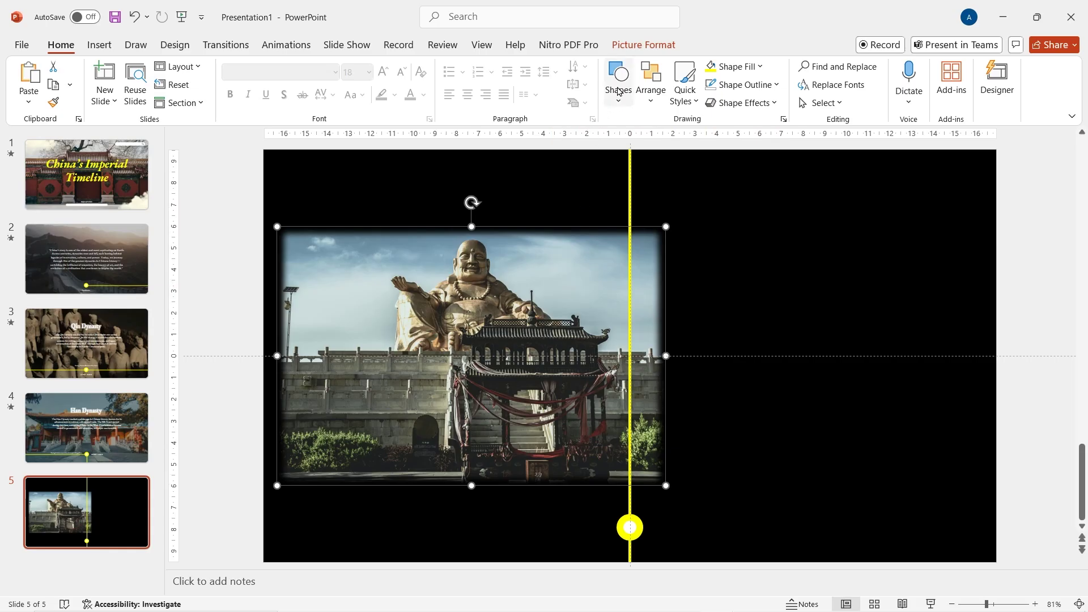
- Reorder the layers in the Selection pane so that Picture 4 lies in front of Rectangle 5
{"action": "left_click", "coordinate": [641, 44]}
{"action": "left_click", "coordinate": [789, 104]}
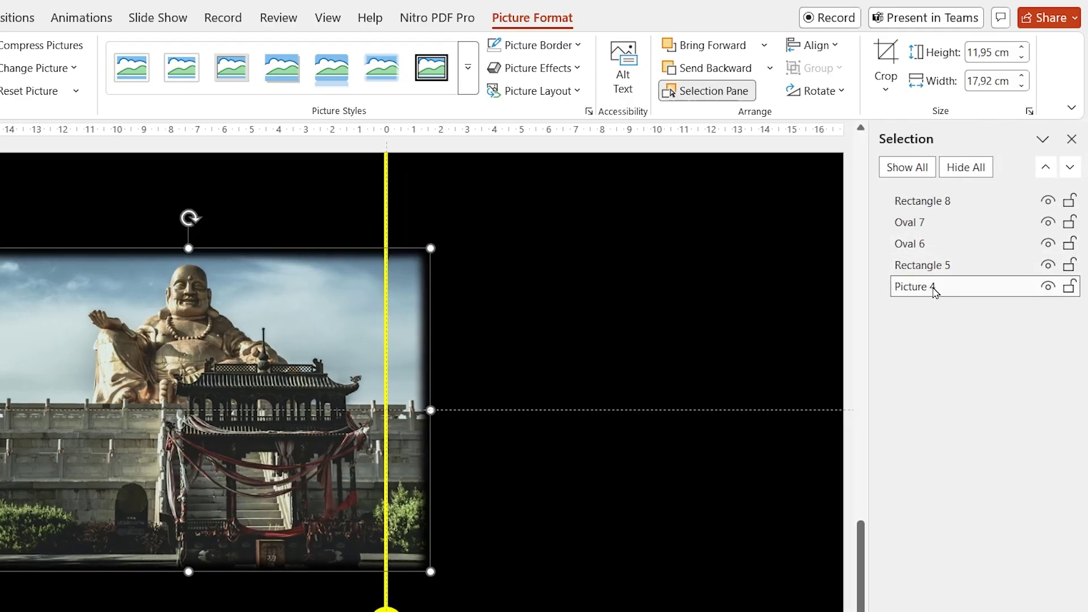
{"action": "left_click_drag", "start_coordinate": [942, 270], "coordinate": [941, 267]}
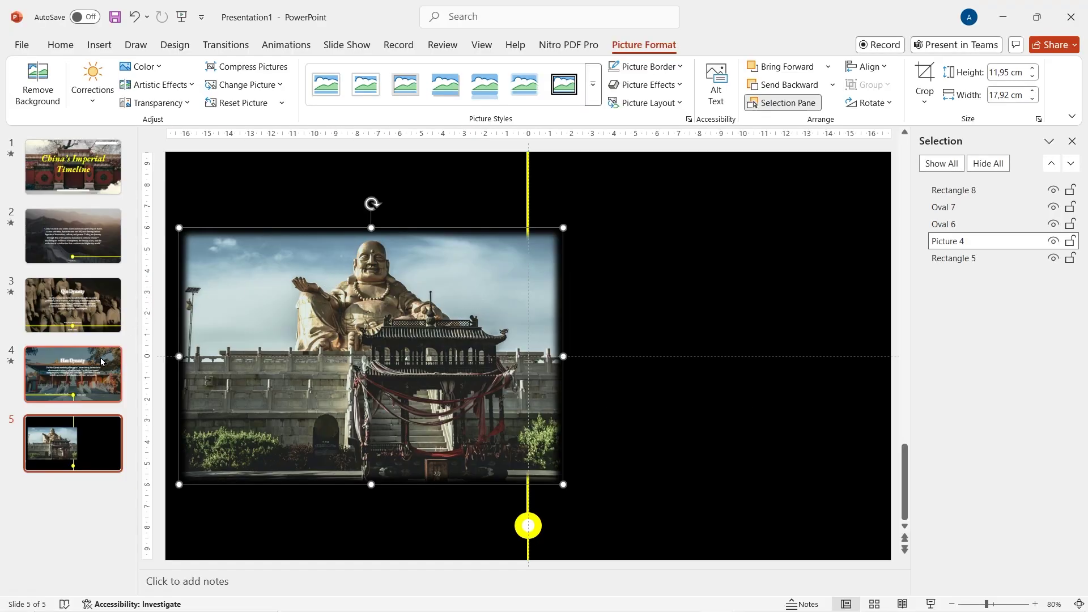
- Copy the Han Dynasty title to slide 5, place it beside the picture and change its text to "Tang Dynasty"
{"action": "left_click", "coordinate": [102, 362]}
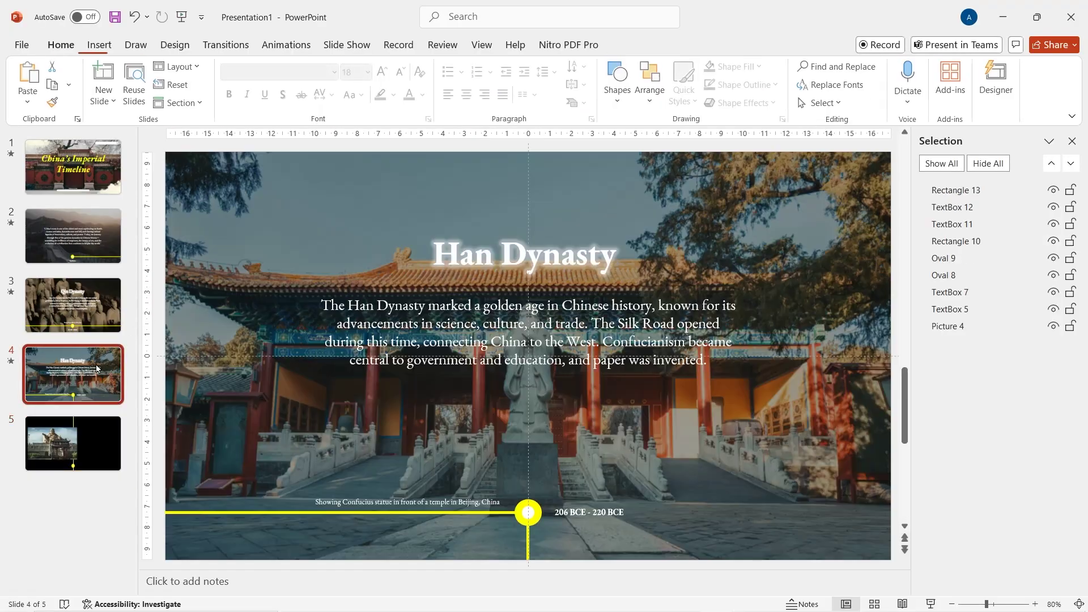
{"action": "left_click", "coordinate": [488, 258]}
{"action": "key", "text": "ctrl+c"}
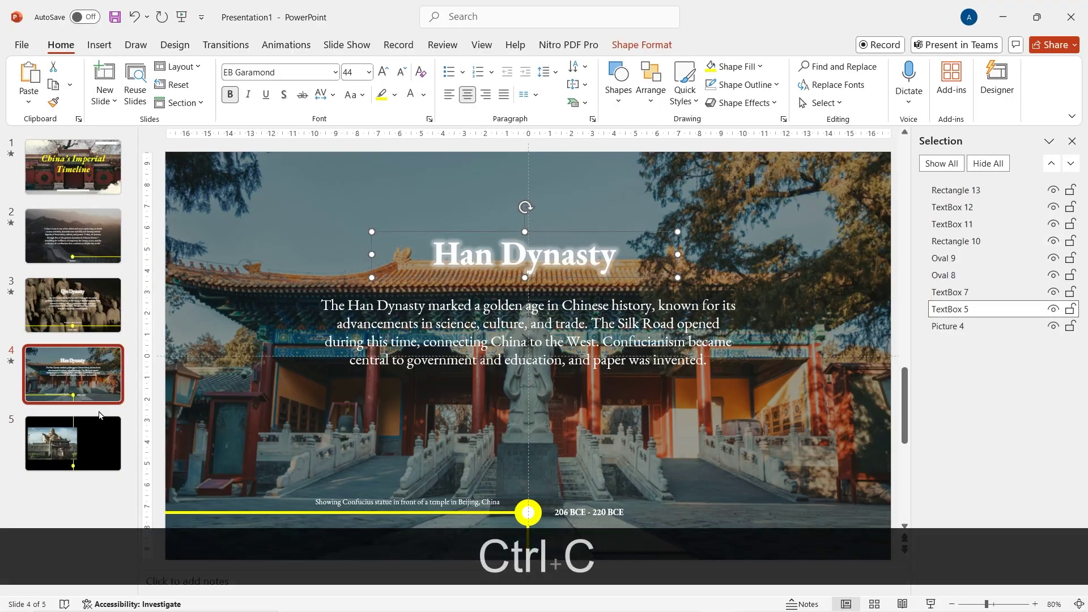
{"action": "left_click", "coordinate": [89, 436]}
{"action": "key", "text": "ctrl+v"}
{"action": "left_click_drag", "start_coordinate": [477, 257], "coordinate": [627, 259]}
{"action": "double_click", "coordinate": [627, 259]}
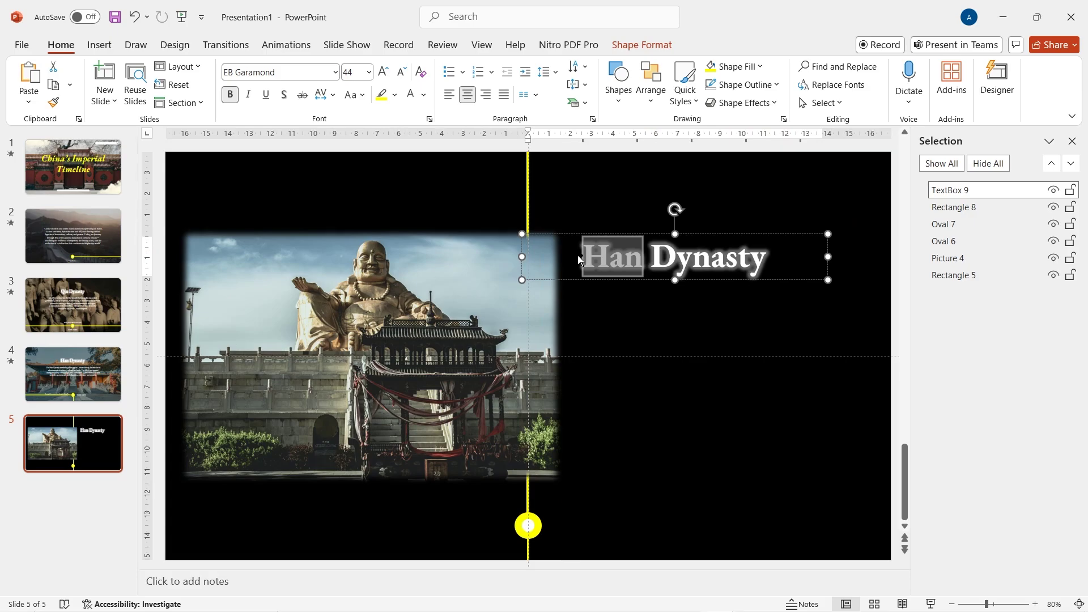
{"action": "type", "text": "Tang"}
- Add a text box below the title and paste the description starting "The Tang Dynasty is celebrated for its cultural brilliance"
{"action": "left_click", "coordinate": [103, 45]}
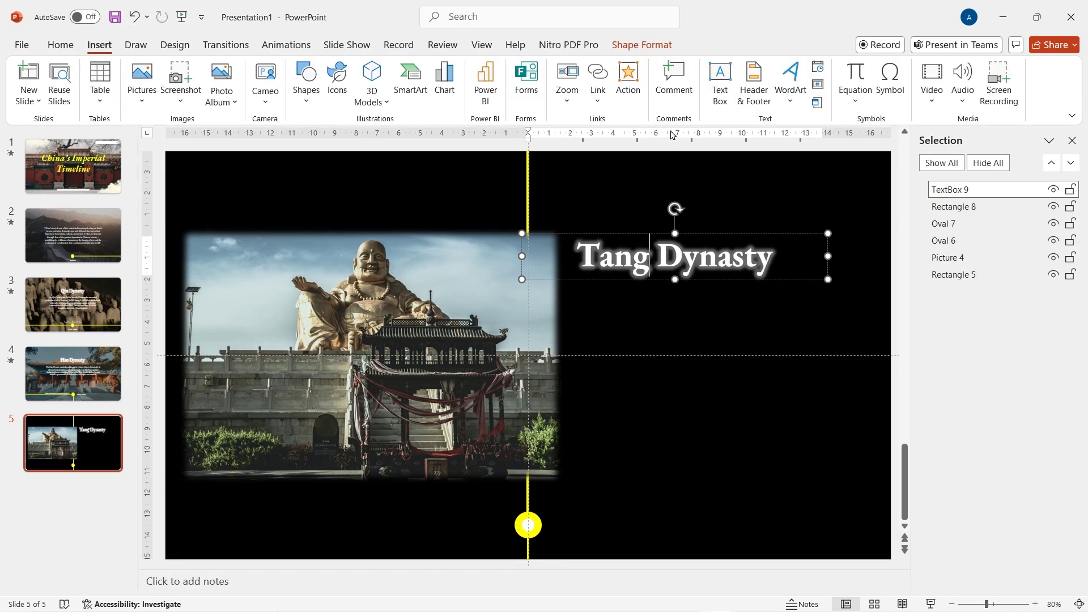
{"action": "left_click_drag", "start_coordinate": [864, 493], "coordinate": [575, 287]}
{"action": "key", "text": "ctrl+v"}
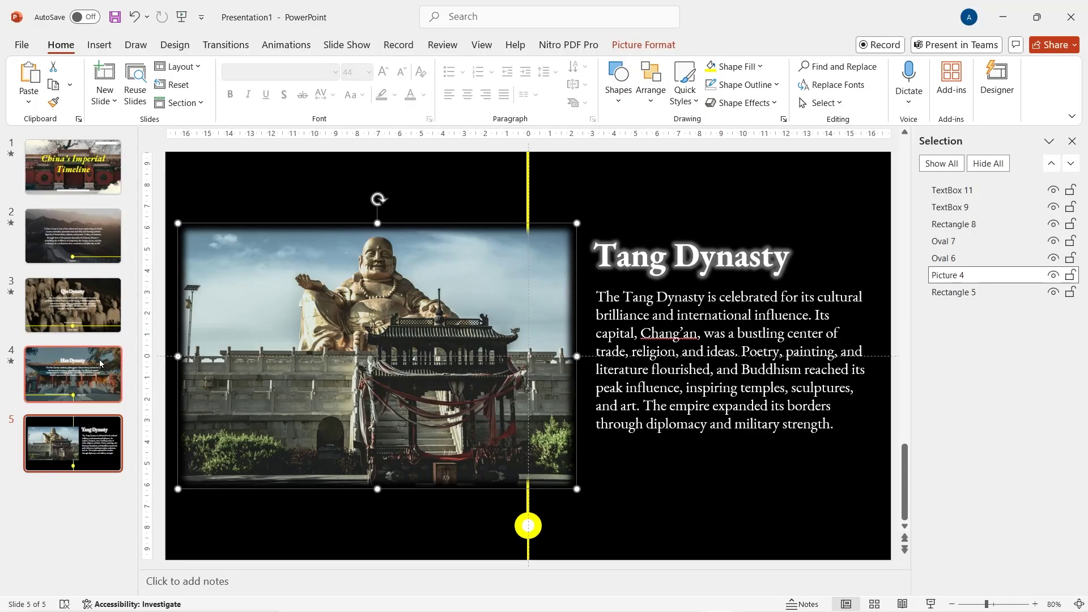
- Copy the picture caption and the date text box from slide 4 to slide 5
{"action": "left_click", "coordinate": [99, 363]}
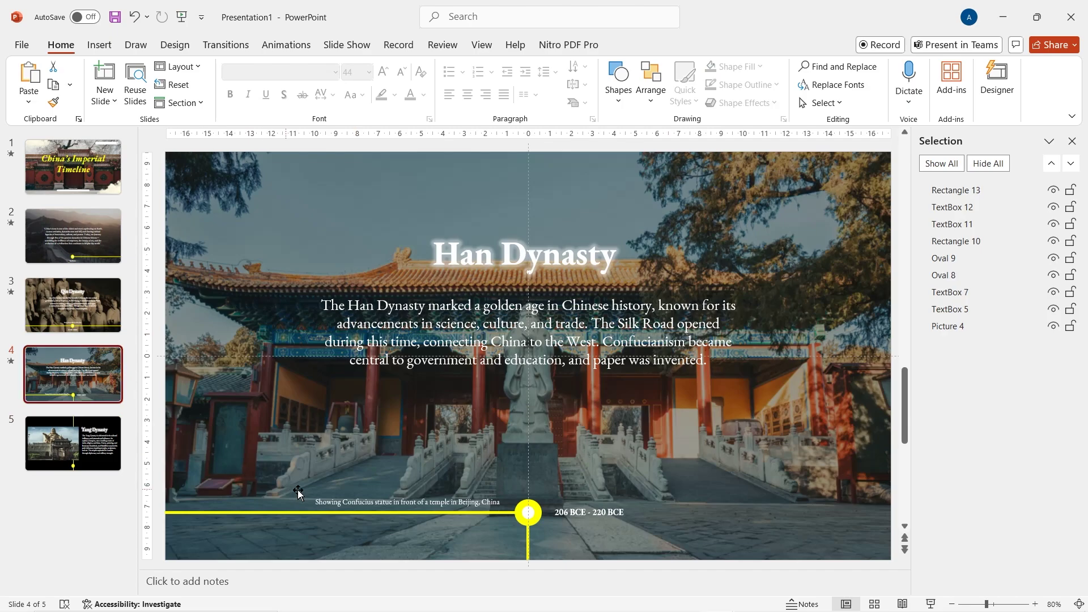
{"action": "left_click", "coordinate": [337, 500]}
{"action": "left_click", "coordinate": [566, 508], "text": "shift"}
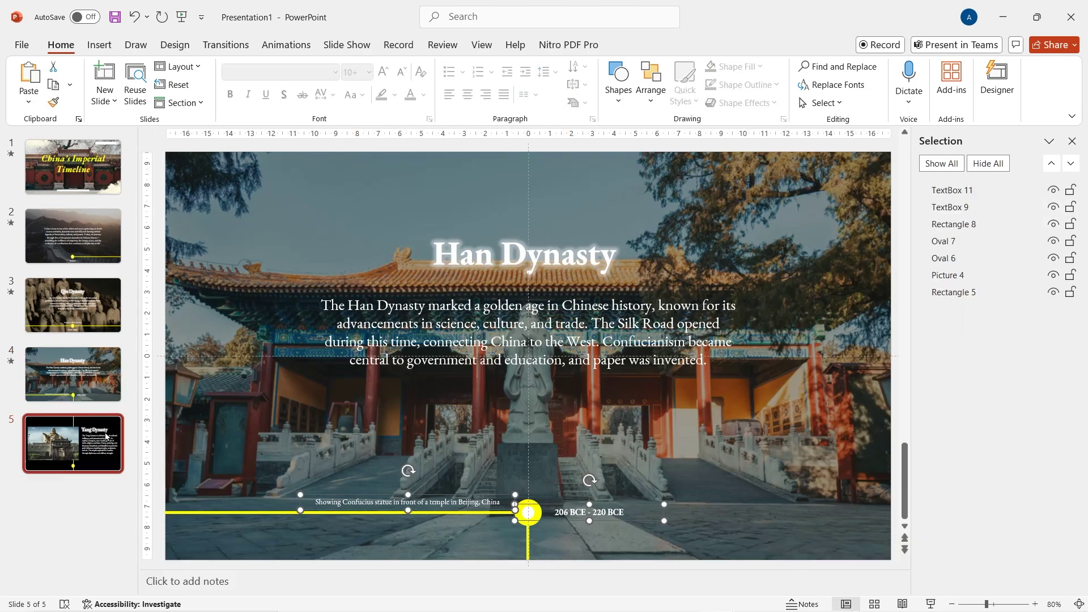
{"action": "left_click", "coordinate": [105, 436]}
{"action": "key", "text": "ctrl+v"}
- Place the date beside the marker circle on slide 5 and change it to "618 CE - 907 CE"
{"action": "left_click", "coordinate": [472, 535]}
{"action": "left_click", "coordinate": [573, 512]}
{"action": "left_click_drag", "start_coordinate": [514, 504], "coordinate": [603, 516]}
{"action": "type", "text": "618"}
{"action": "key", "text": "BackSpace"}
- Move the caption below the statue picture and change it to "Showing Buddha statue at Taiyuan, Shanxi, China"
{"action": "left_click_drag", "start_coordinate": [477, 493], "coordinate": [229, 502]}
{"action": "type", "text": "Buddh"}
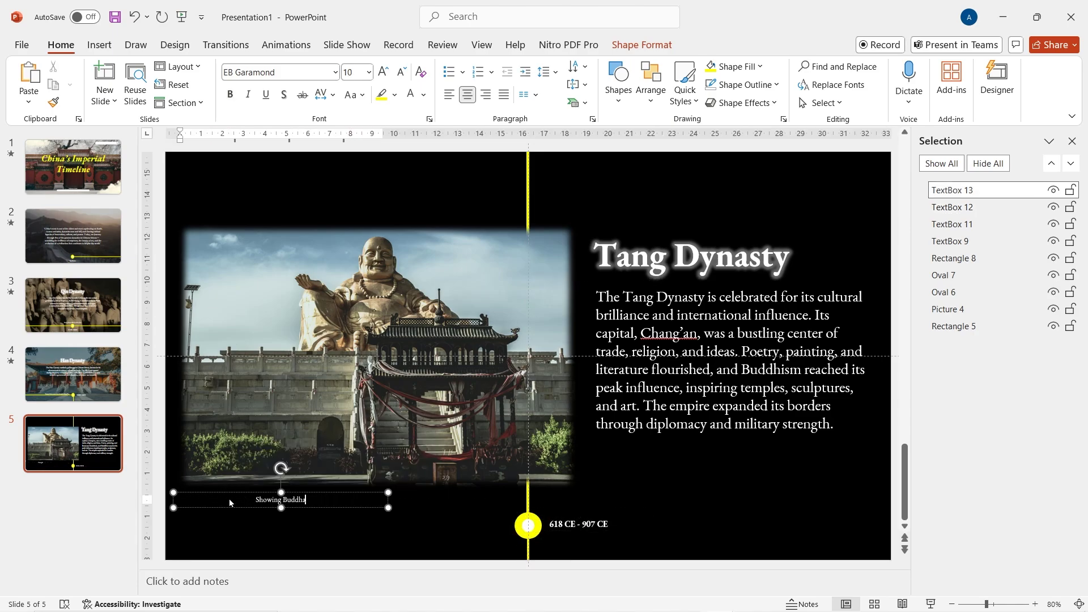
{"action": "type", "text": "a statue at Taiyuan, Shanxi, China"}
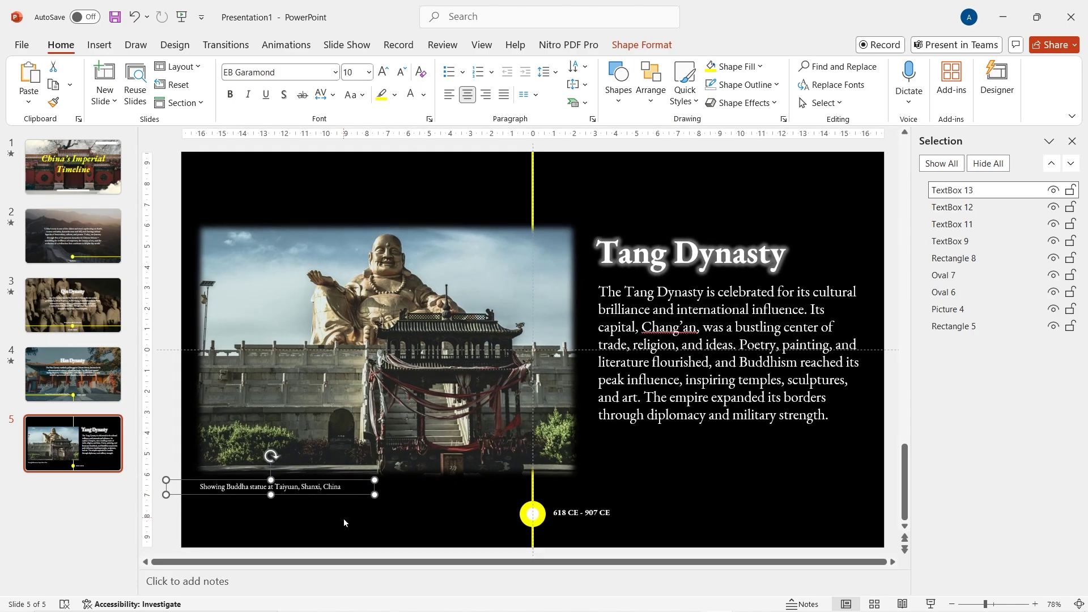
{"action": "key", "text": "Escape"}
- Apply the Push transition to slide 5
{"action": "key", "text": "Escape"}
{"action": "left_click", "coordinate": [225, 45]}
{"action": "left_click", "coordinate": [262, 85]}
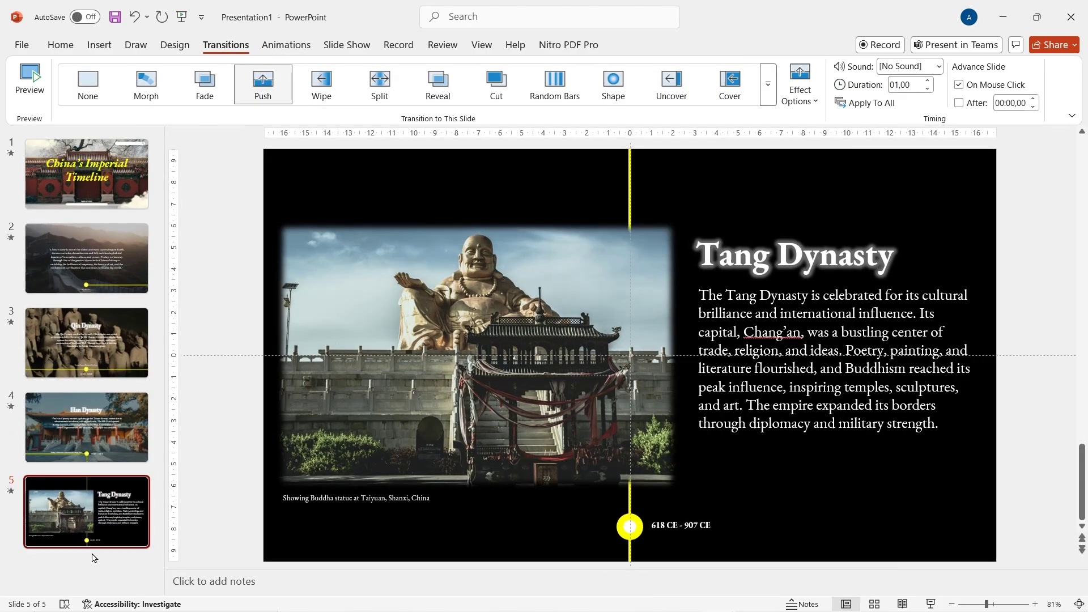
- Add slide 6 after the Tang Dynasty slide and delete all its placeholders
{"action": "left_click", "coordinate": [94, 558]}
{"action": "key", "text": "Return"}
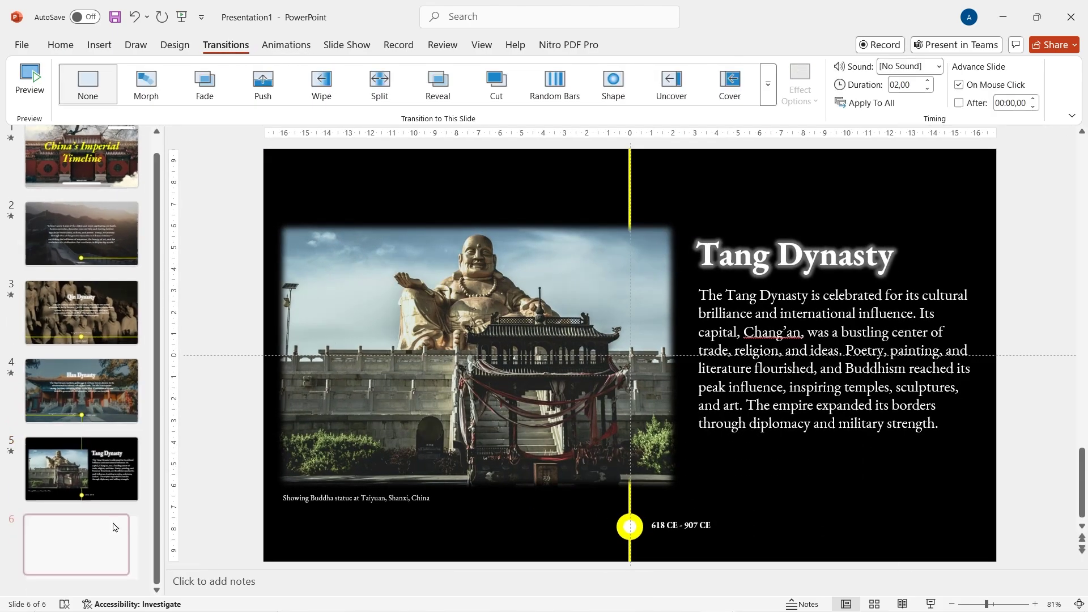
{"action": "left_click", "coordinate": [299, 170]}
{"action": "key", "text": "ctrl+a"}
{"action": "key", "text": "Delete"}
{"action": "scroll", "coordinate": [613, 424], "scroll_direction": "down", "scroll_amount": 2}
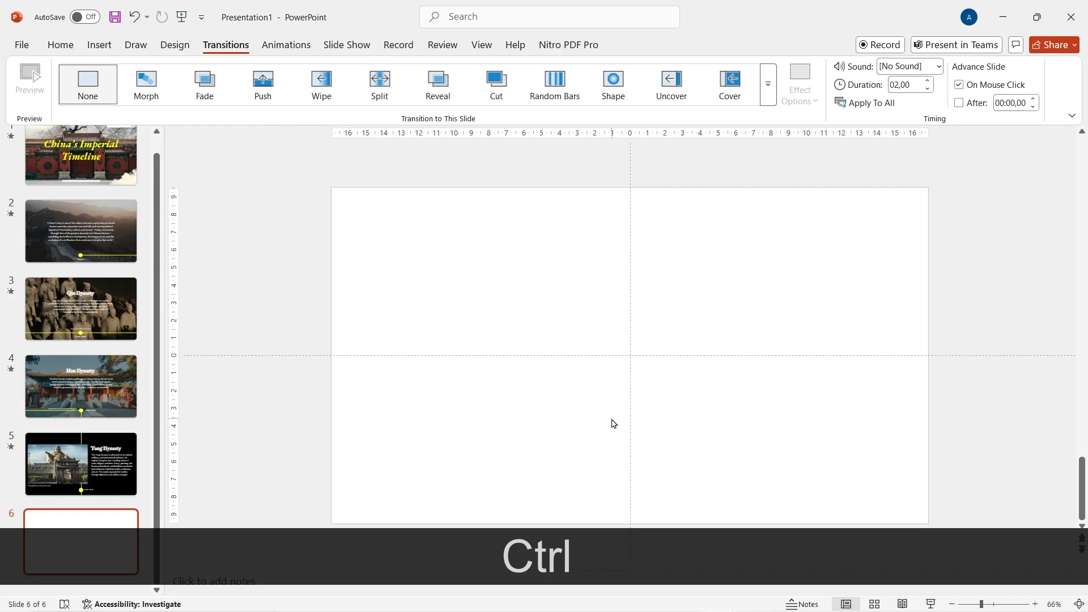
- Format the background of slide 6 with a solid black fill
{"action": "right_click", "coordinate": [526, 290]}
{"action": "left_click", "coordinate": [592, 454]}
{"action": "left_click", "coordinate": [1050, 291]}
{"action": "left_click", "coordinate": [922, 396]}
{"action": "left_click", "coordinate": [1072, 141]}
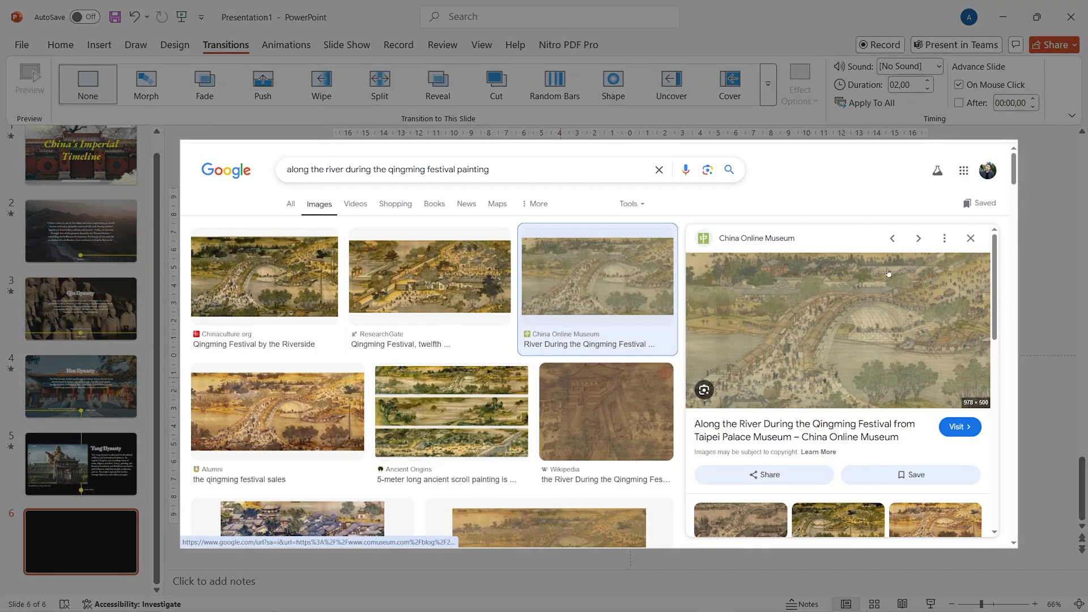
- Copy the Along the River During the Qingming Festival painting from the Google image results and paste it onto slide 6
{"action": "right_click", "coordinate": [857, 356]}
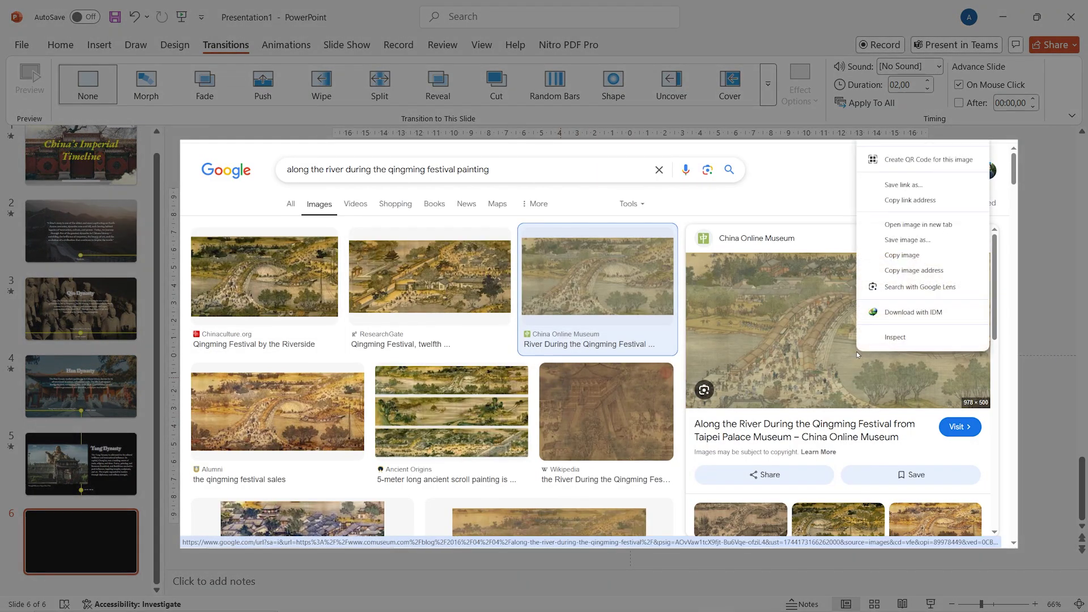
{"action": "left_click", "coordinate": [895, 258]}
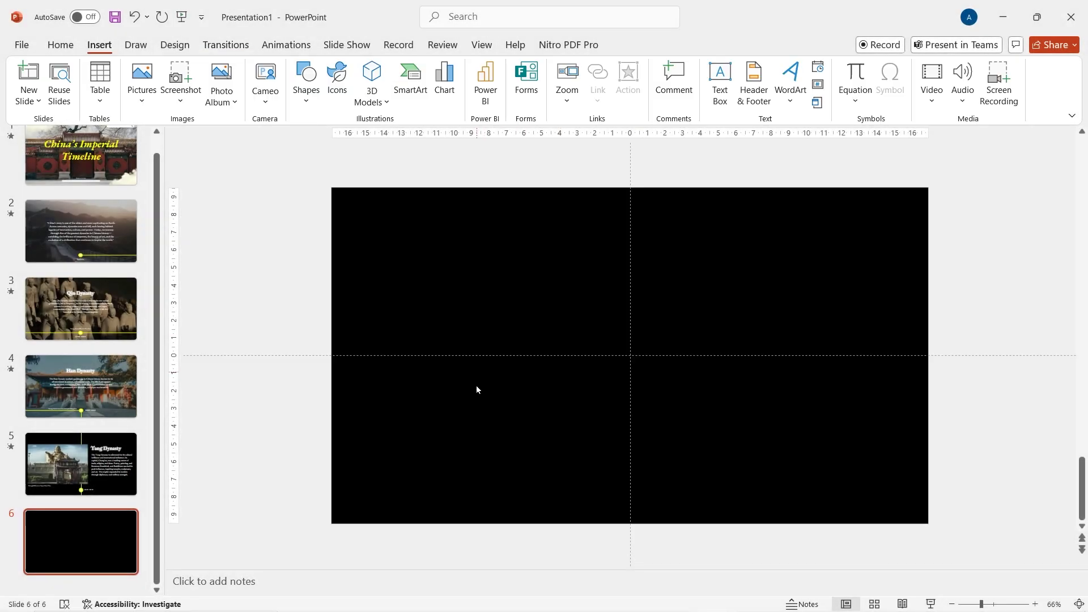
{"action": "key", "text": "ctrl+v"}
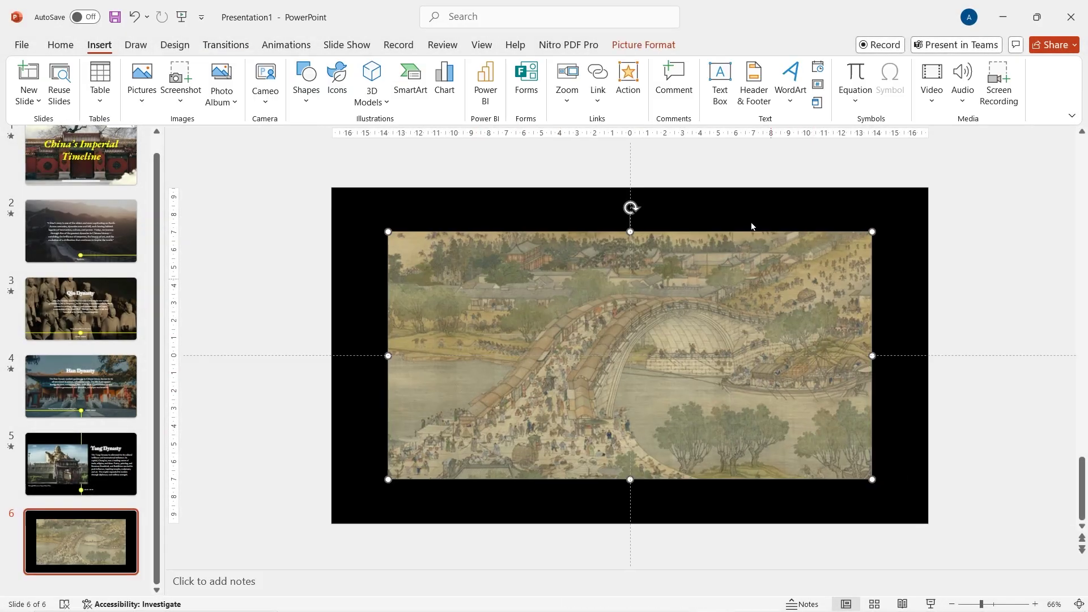
- Apply a Soft Edges effect to the painting on slide 6
{"action": "left_click", "coordinate": [659, 51]}
{"action": "left_click", "coordinate": [648, 85]}
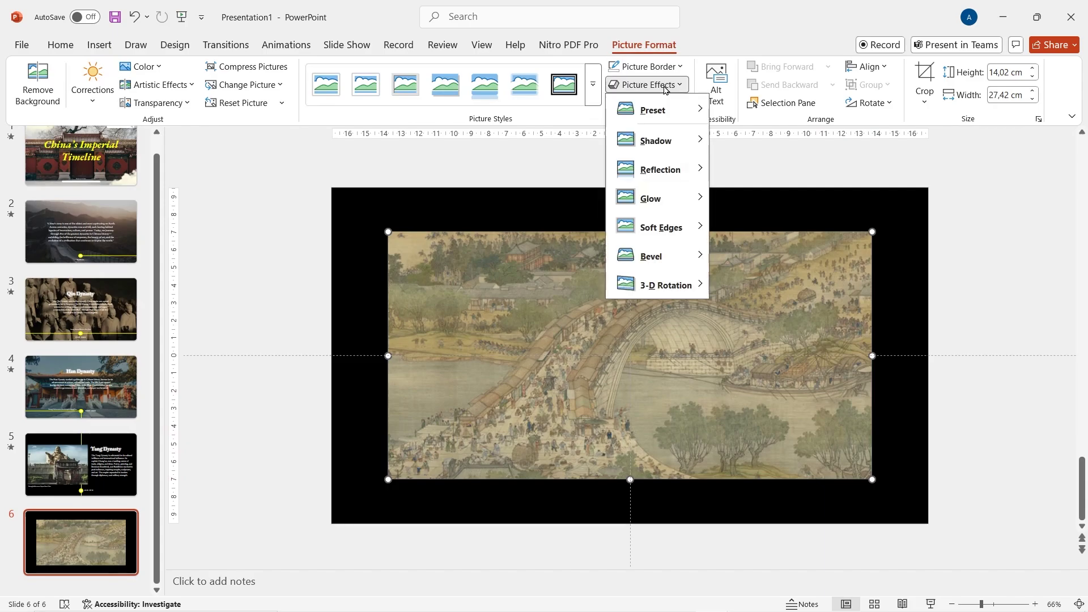
{"action": "mouse_move", "coordinate": [673, 236]}
{"action": "left_click", "coordinate": [752, 343]}
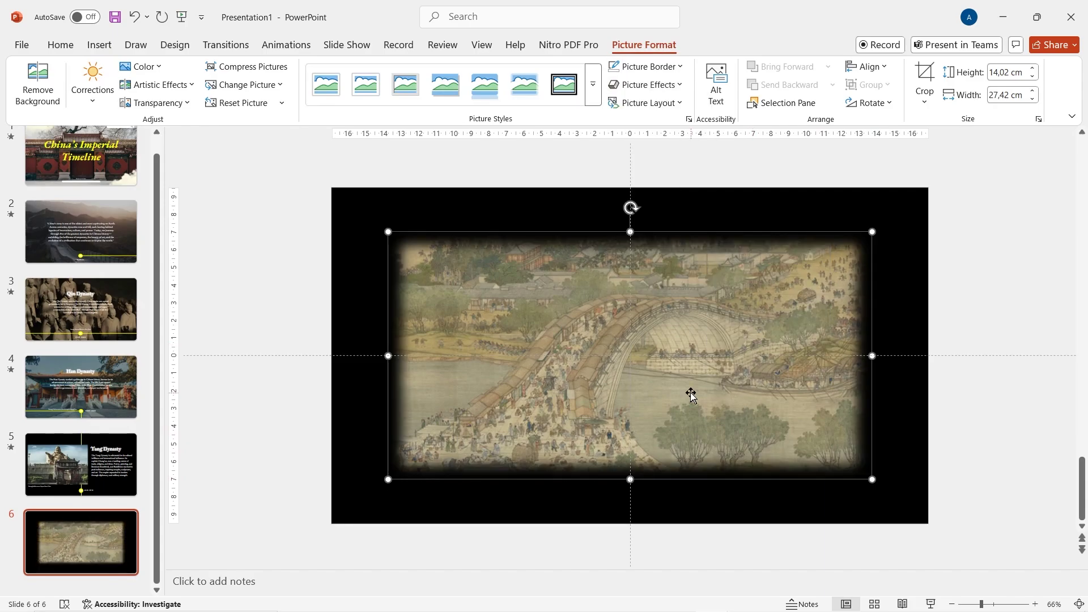
- Copy the yellow vertical line at the top of slide 5 and paste it onto slide 6
{"action": "left_click", "coordinate": [631, 218]}
{"action": "key", "text": "ctrl+c"}
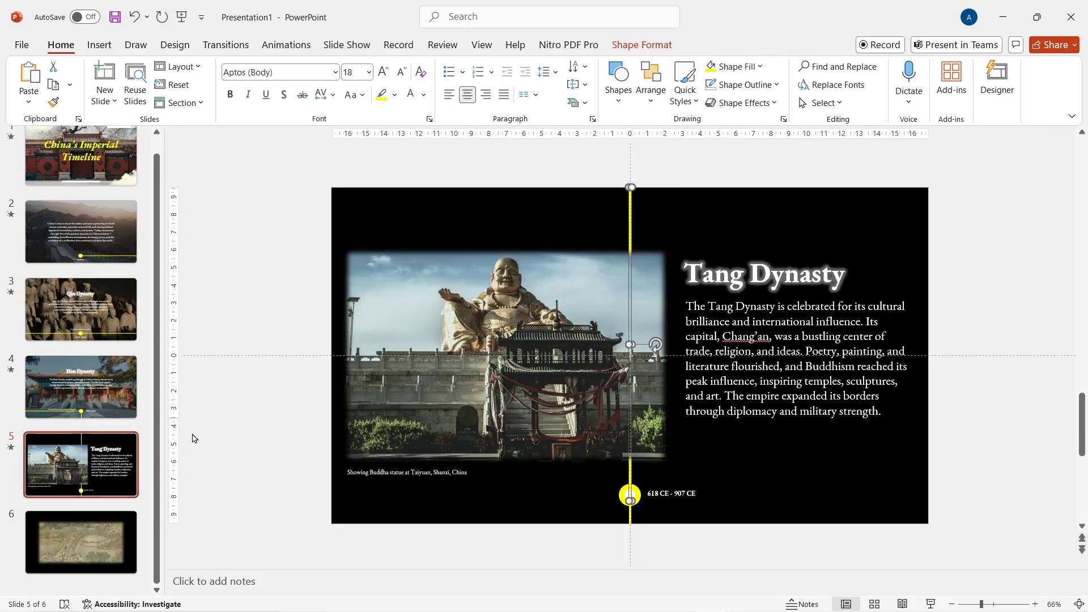
{"action": "left_click", "coordinate": [108, 536]}
{"action": "key", "text": "ctrl+v"}
- Copy both the yellow and white marker circles from slide 5 and paste them onto slide 6
{"action": "left_click", "coordinate": [81, 464]}
{"action": "left_click", "coordinate": [627, 496]}
{"action": "scroll", "coordinate": [626, 495], "scroll_direction": "up", "scroll_amount": 10}
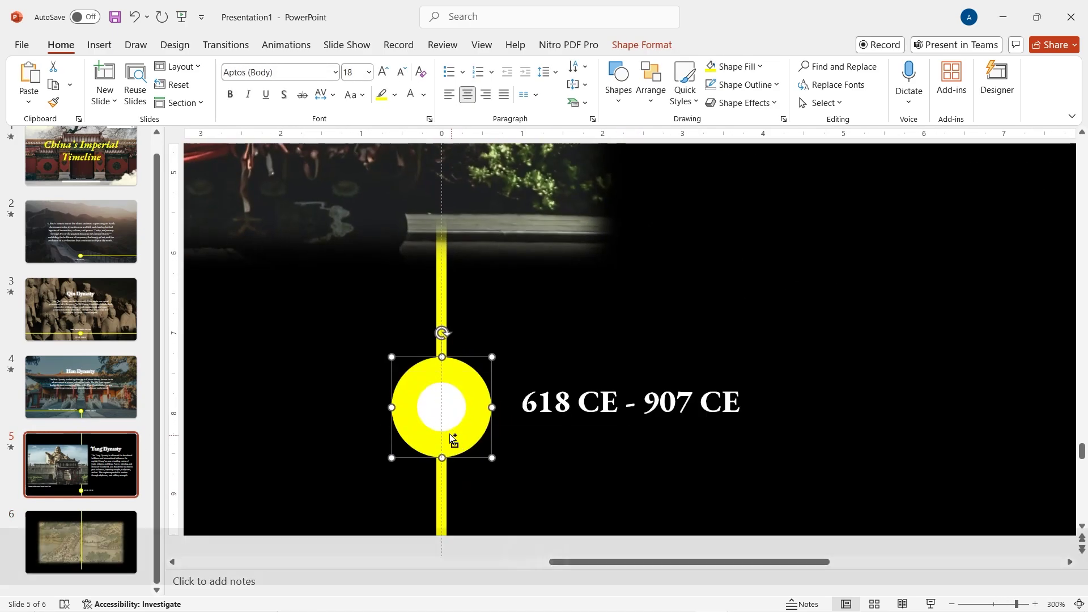
{"action": "left_click", "coordinate": [475, 422]}
{"action": "left_click", "coordinate": [453, 420], "text": "ctrl"}
{"action": "mouse_move", "coordinate": [487, 436]}
{"action": "left_mouse_down"}
{"action": "mouse_move", "coordinate": [532, 412]}
{"action": "mouse_move", "coordinate": [483, 437]}
{"action": "left_mouse_up"}
{"action": "key", "text": "ctrl+c"}
{"action": "left_click", "coordinate": [81, 542]}
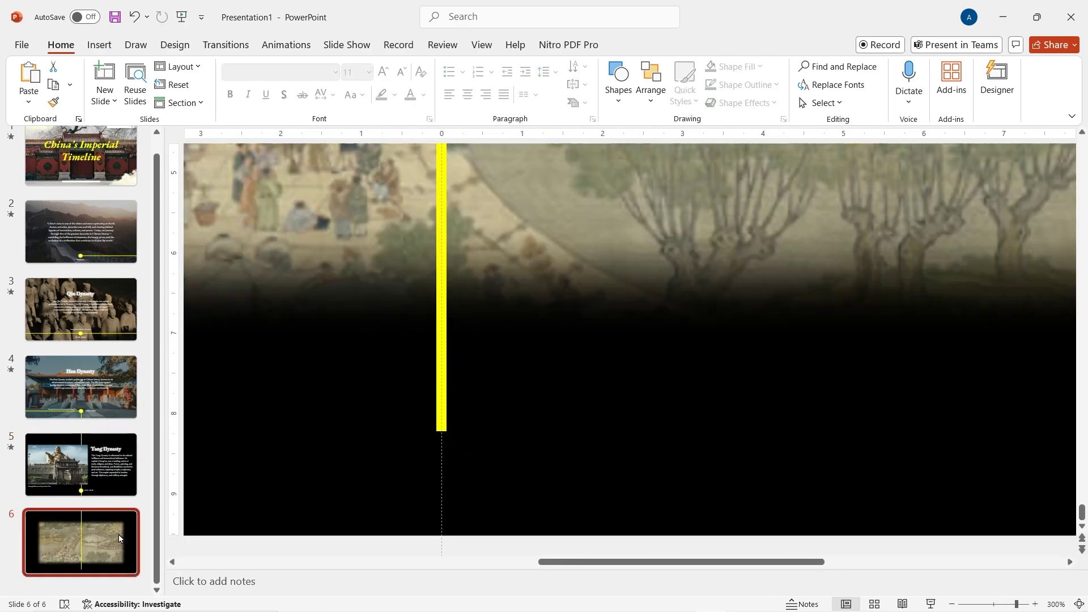
{"action": "key", "text": "ctrl+v"}
{"action": "scroll", "coordinate": [512, 453], "scroll_direction": "down", "scroll_amount": 5}
{"action": "scroll", "coordinate": [512, 451], "scroll_direction": "down", "scroll_amount": 5}
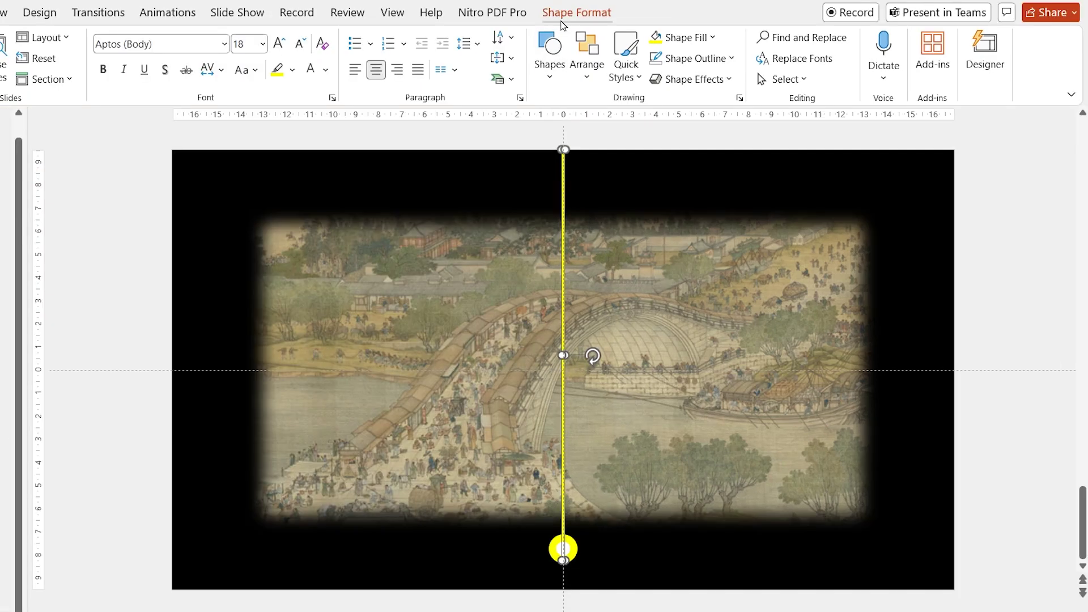
- Reorder the objects on slide 6 so the vertical yellow line lies behind the painting
{"action": "left_click", "coordinate": [631, 46]}
{"action": "left_click", "coordinate": [736, 81]}
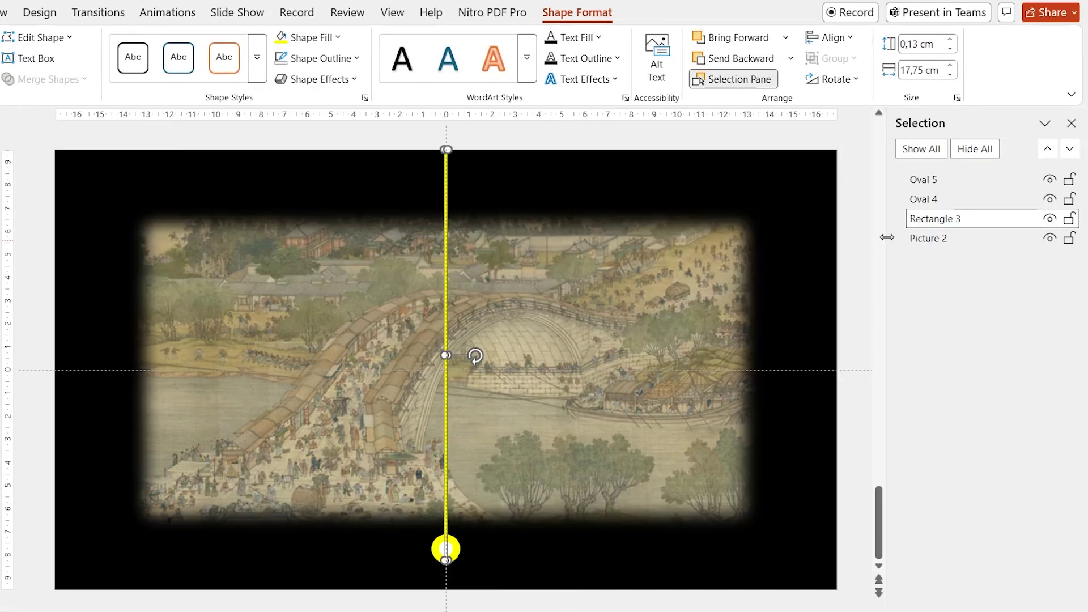
{"action": "left_click_drag", "start_coordinate": [929, 250], "coordinate": [931, 251]}
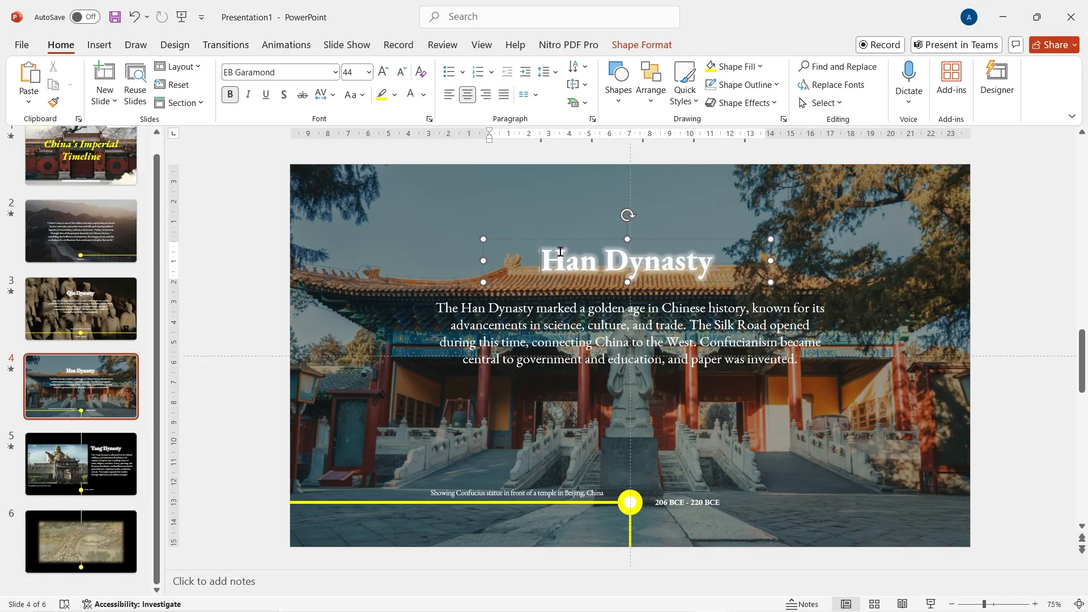
- Copy the title from the Han Dynasty slide to slide 6 and change it to "Song Dynasty"
{"action": "left_click", "coordinate": [567, 239]}
{"action": "key", "text": "ctrl+c"}
{"action": "left_click", "coordinate": [85, 541]}
{"action": "key", "text": "ctrl+v"}
{"action": "double_click", "coordinate": [566, 261]}
{"action": "type", "text": "Song"}
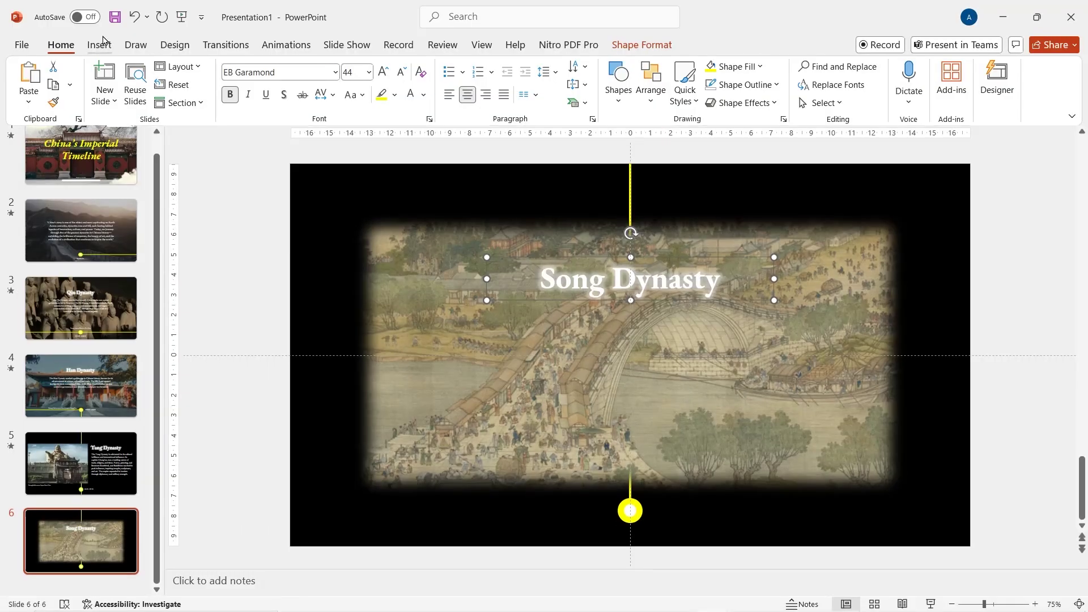
- Add a text box below the Song Dynasty title and paste the paragraph about the dynasty's technological leaps
{"action": "left_click", "coordinate": [99, 45]}
{"action": "left_click", "coordinate": [720, 85]}
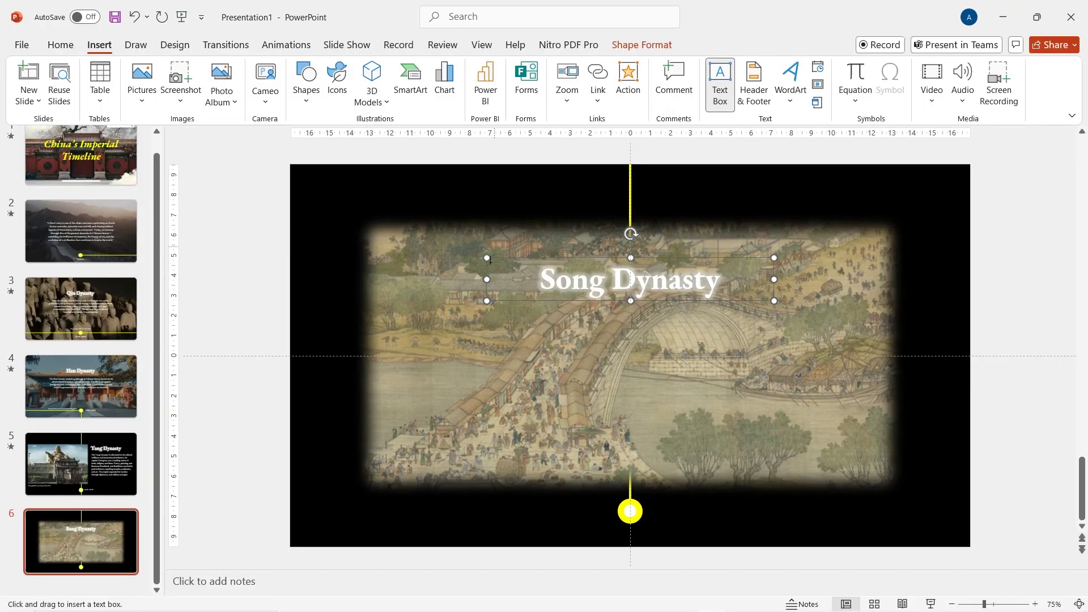
{"action": "left_click_drag", "start_coordinate": [443, 315], "coordinate": [831, 435]}
{"action": "key", "text": "ctrl+v"}
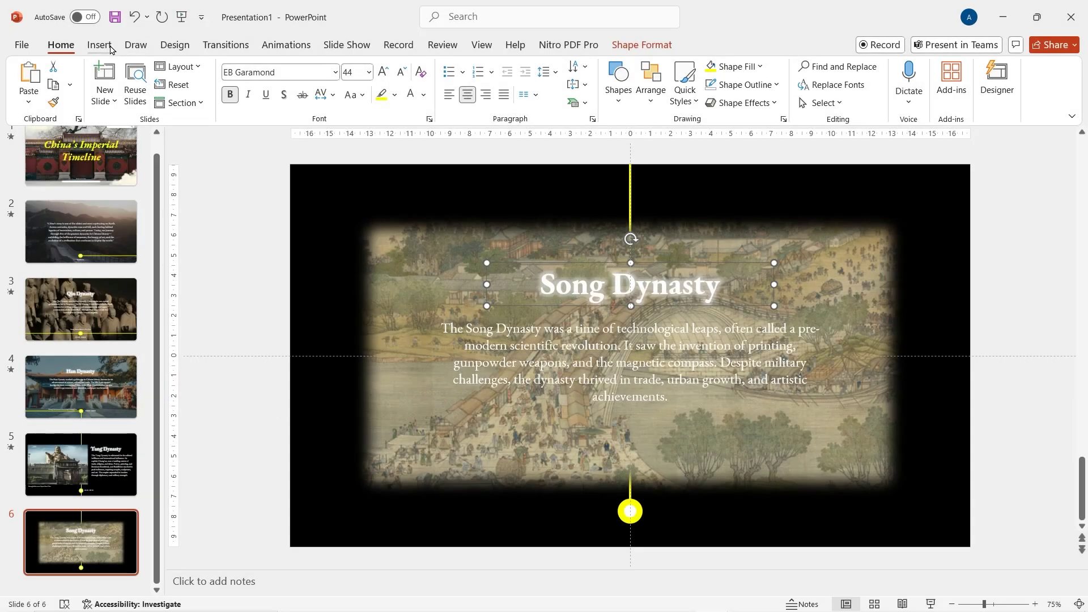
- Add the date "960 CE – 1279 CE" beside the marker and the caption "Showing Along the River During the Qingming Festival Painting"
{"action": "key", "text": "alt+n"}
{"action": "key", "text": "x"}
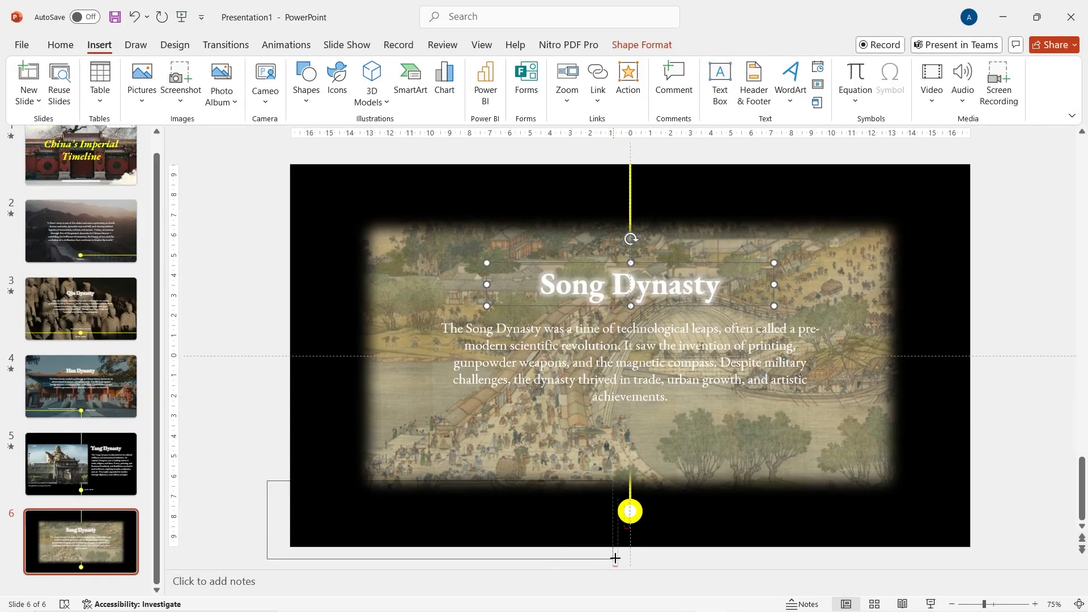
{"action": "left_click_drag", "start_coordinate": [614, 558], "coordinate": [613, 558]}
{"action": "key", "text": "ctrl+v"}
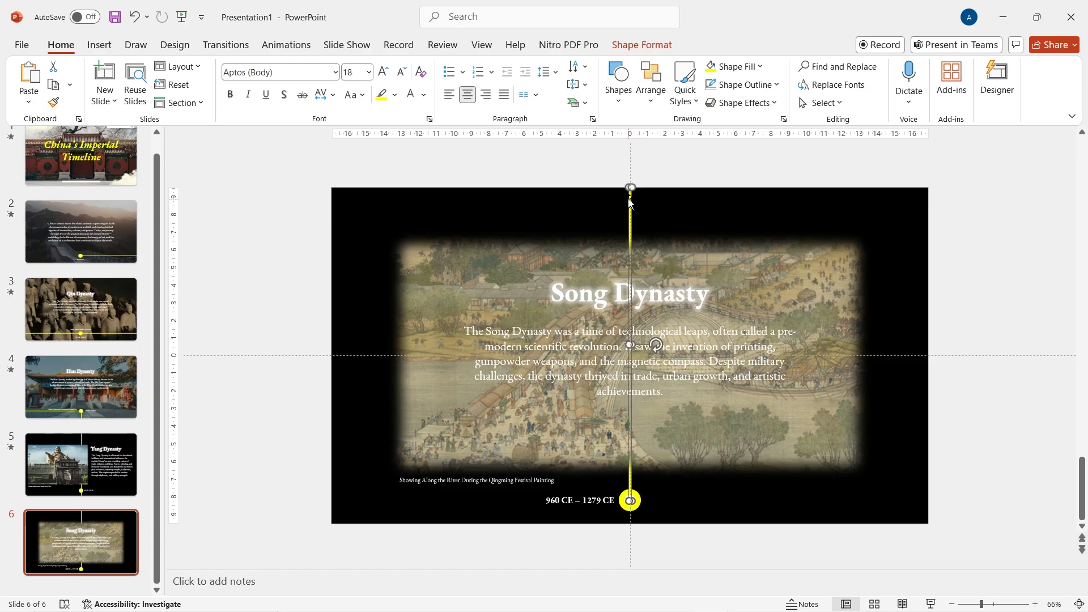
- Duplicate the yellow line on slide 6, rotate it horizontal and fit it from the marker circle to the slide's right edge
{"action": "key", "text": "ctrl+d"}
{"action": "left_click_drag", "start_coordinate": [661, 352], "coordinate": [636, 378]}
{"action": "left_click_drag", "start_coordinate": [719, 353], "coordinate": [880, 536]}
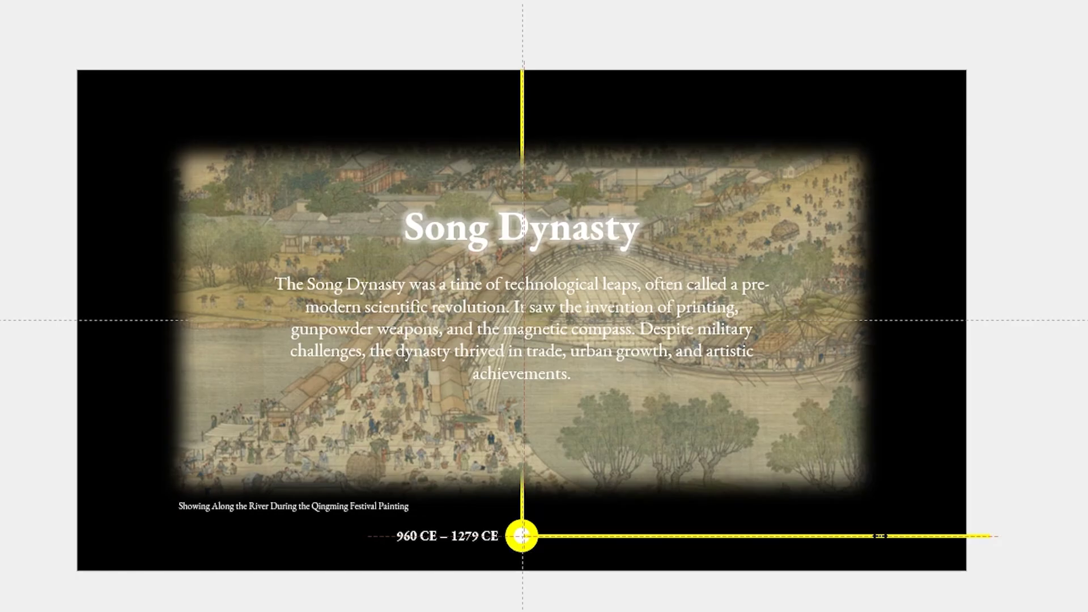
{"action": "left_click_drag", "start_coordinate": [965, 534], "coordinate": [966, 534]}
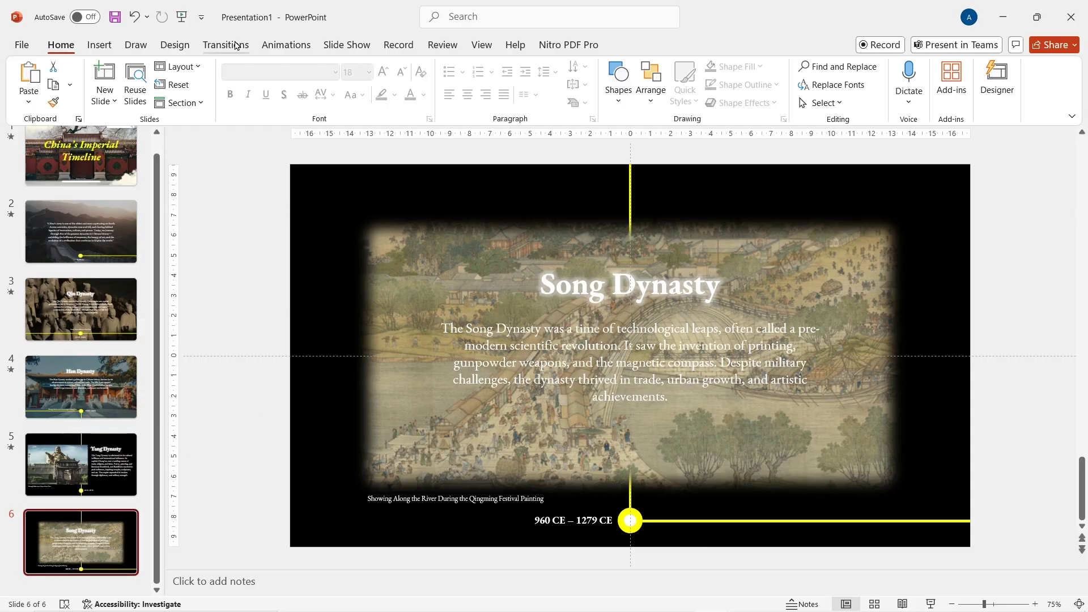
- Apply the Push transition to slide 6
{"action": "left_click", "coordinate": [236, 45]}
{"action": "left_click", "coordinate": [263, 85]}
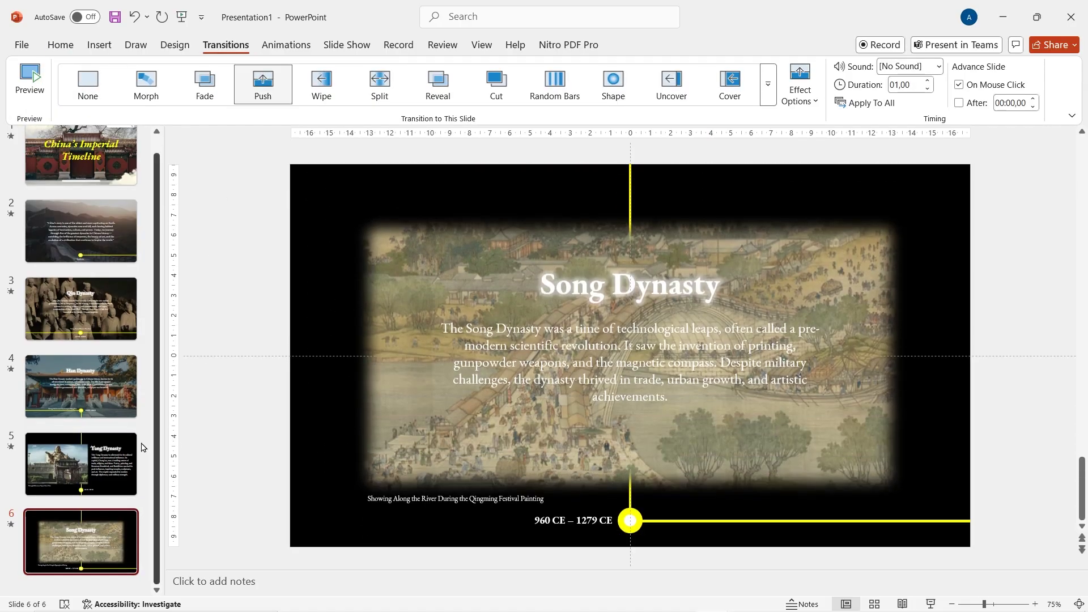
- Add slide 7 after the Song Dynasty slide and delete all its placeholders
{"action": "right_click", "coordinate": [113, 586]}
{"action": "left_click", "coordinate": [142, 527]}
{"action": "left_click", "coordinate": [284, 158]}
{"action": "key", "text": "ctrl+a"}
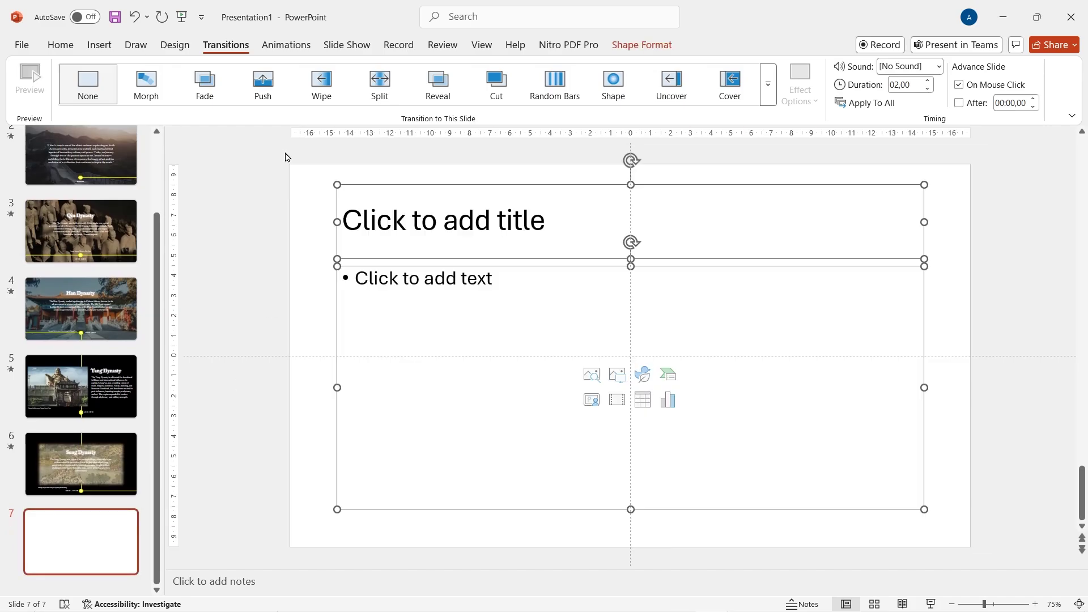
{"action": "key", "text": "Delete"}
- Insert the Temple of Heaven picture from the computer onto slide 7
{"action": "left_click", "coordinate": [109, 46]}
{"action": "left_click", "coordinate": [139, 85]}
{"action": "left_click", "coordinate": [170, 163]}
{"action": "double_click", "coordinate": [469, 113]}
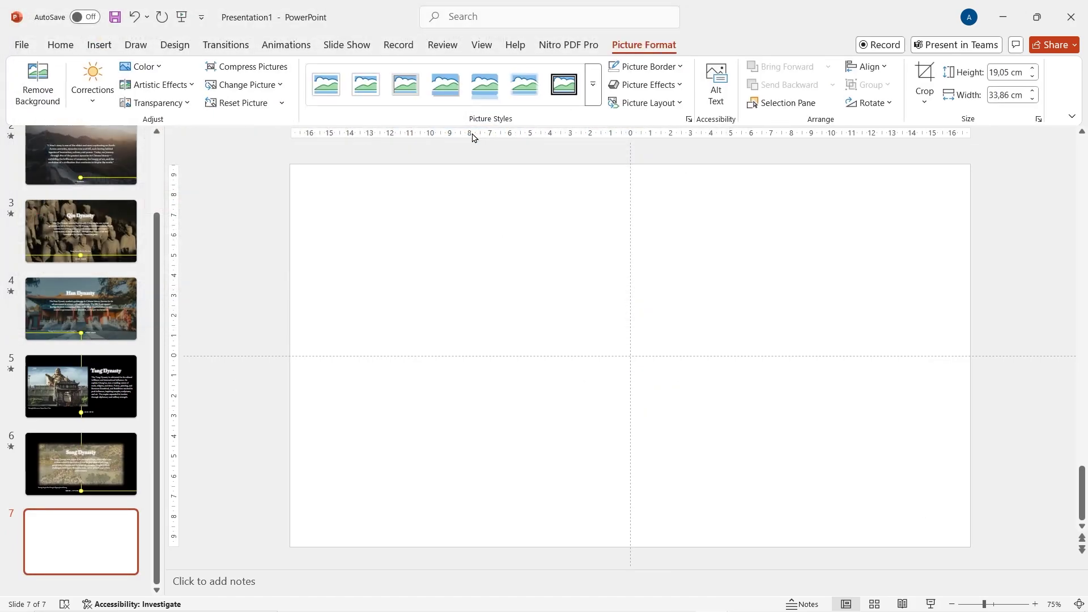
- Set the Temple of Heaven picture's sharpness to -10% and its brightness to -27%
{"action": "right_click", "coordinate": [645, 391]}
{"action": "left_click", "coordinate": [669, 360]}
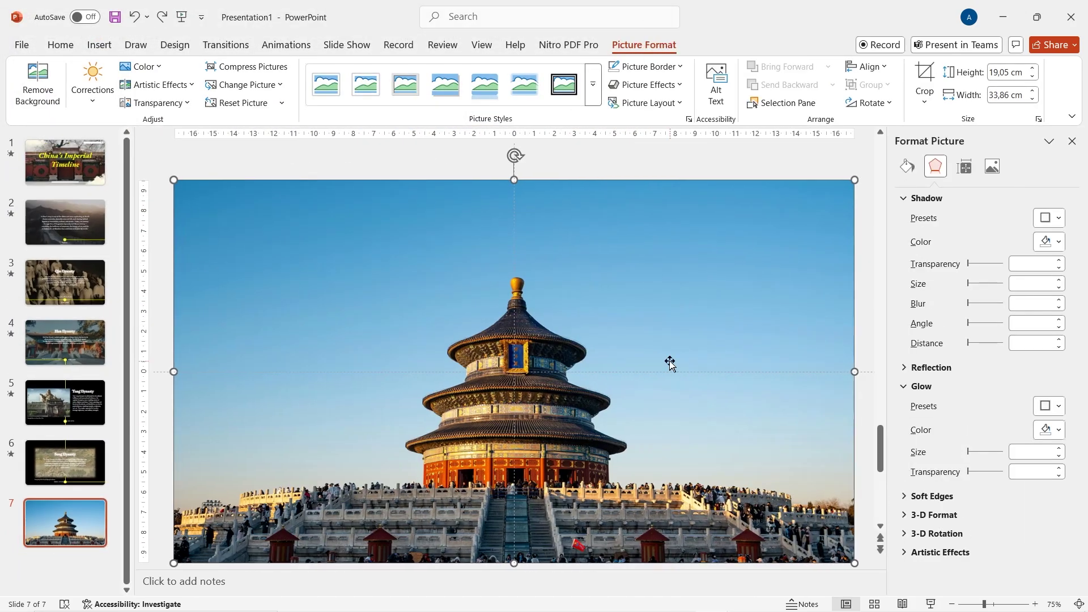
{"action": "left_click", "coordinate": [992, 170]}
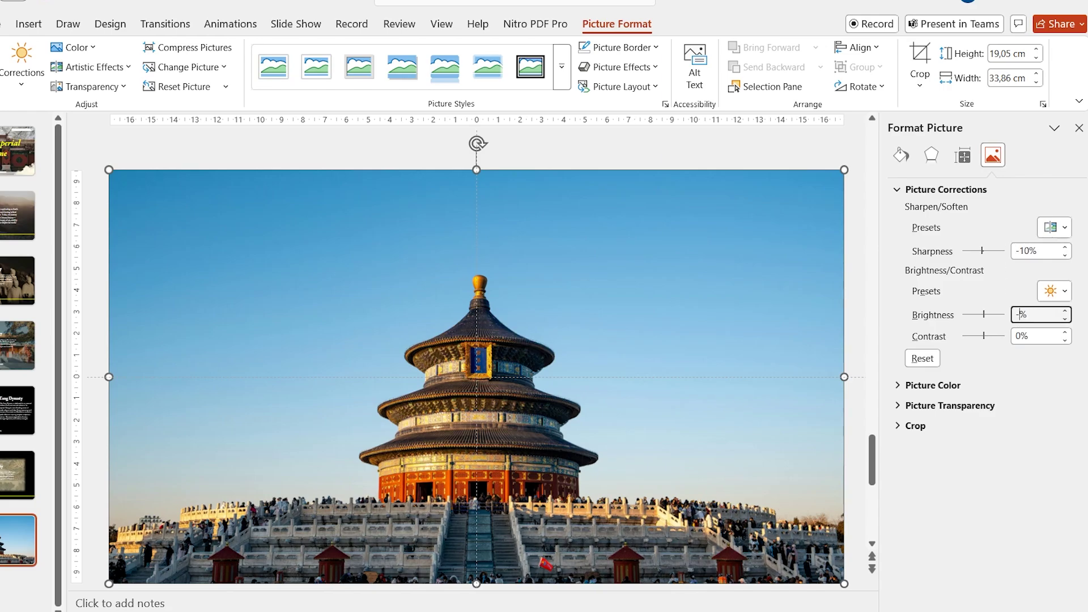
{"action": "type", "text": "27"}
{"action": "left_click", "coordinate": [1022, 334]}
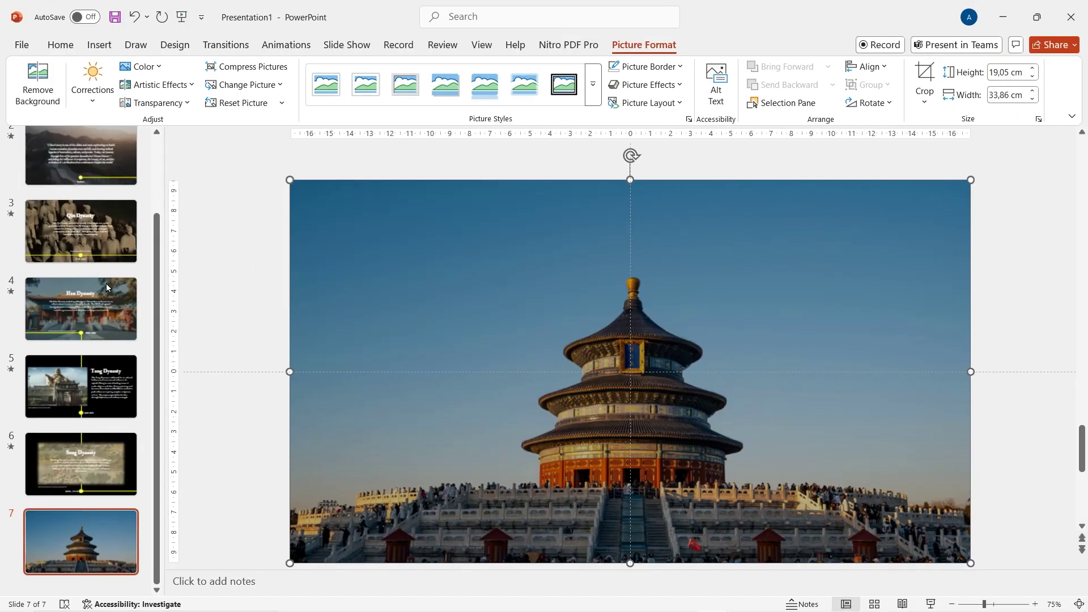
- Copy the title from the Han Dynasty slide to slide 7 and change it to "Ming Dynasty"
{"action": "left_click", "coordinate": [115, 279]}
{"action": "left_click", "coordinate": [541, 249]}
{"action": "key", "text": "ctrl+c"}
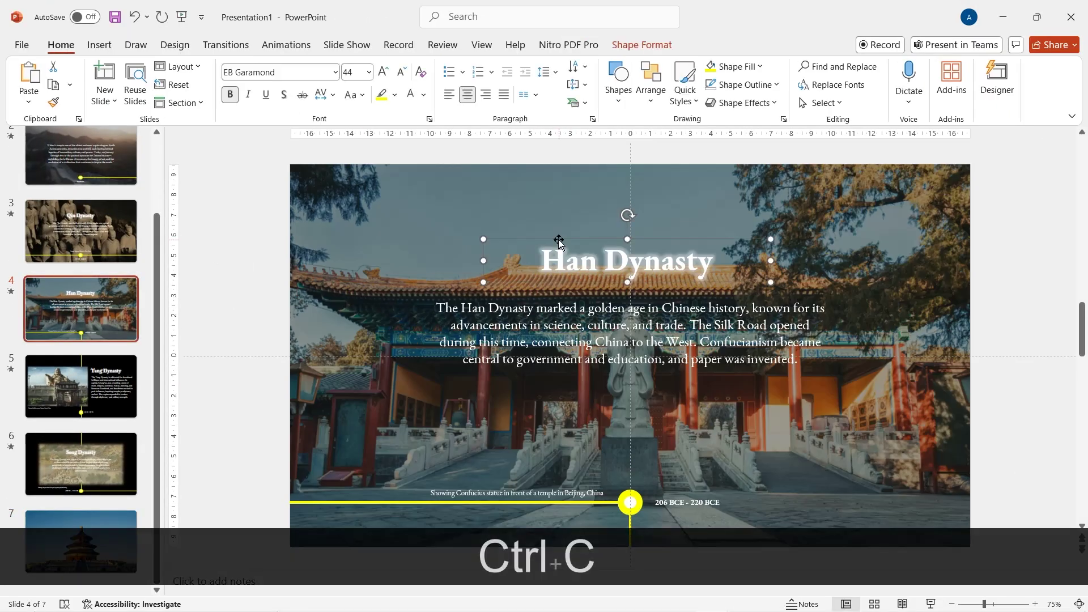
{"action": "left_click", "coordinate": [125, 541]}
{"action": "key", "text": "ctrl+v"}
{"action": "double_click", "coordinate": [569, 261]}
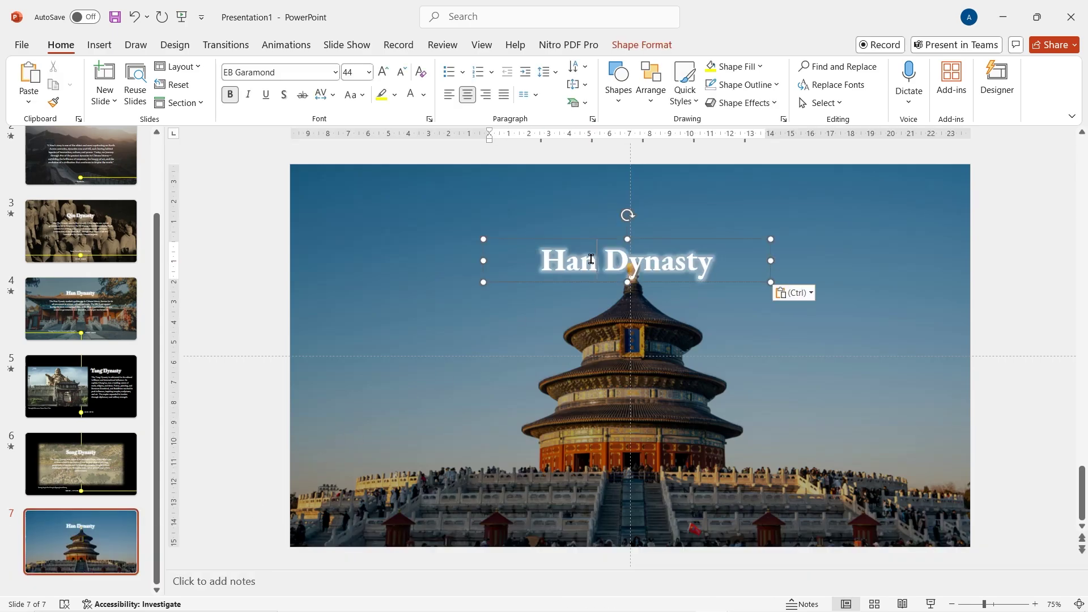
{"action": "type", "text": "Ming"}
- Add a text box with the Ming Dynasty paragraph below the title and move the title slightly down, centered over it
{"action": "left_click", "coordinate": [99, 44]}
{"action": "left_click", "coordinate": [719, 79]}
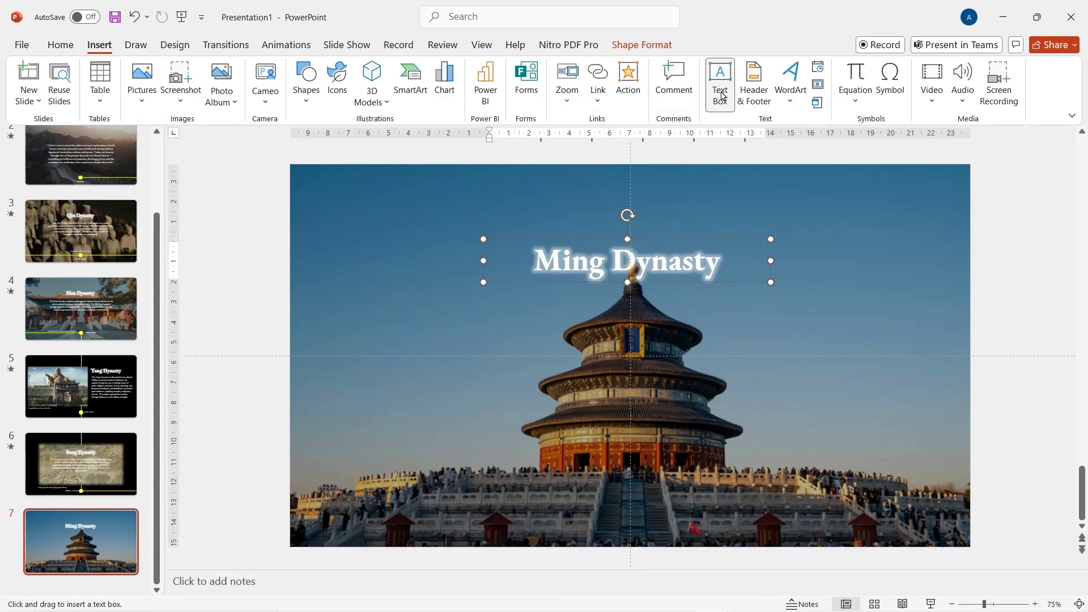
{"action": "left_click", "coordinate": [855, 472]}
{"action": "key", "text": "ctrl+v"}
{"action": "left_click_drag", "start_coordinate": [657, 242], "coordinate": [659, 251]}
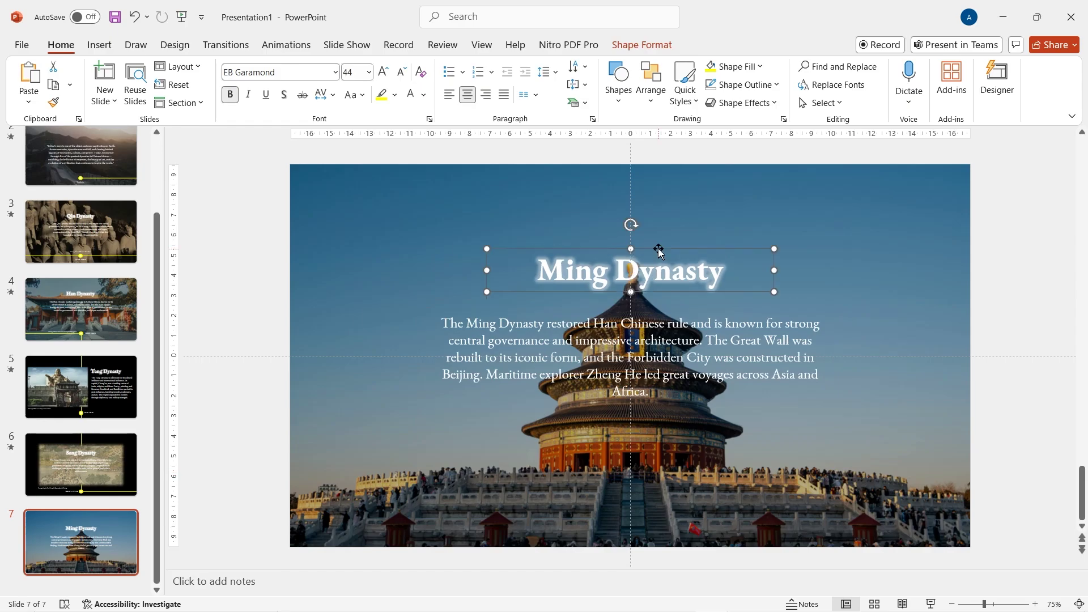
- Copy the marker circles and horizontal line from slide 6 to slide 7 and place the line between the slide's left edge and the marker
{"action": "left_click", "coordinate": [125, 459]}
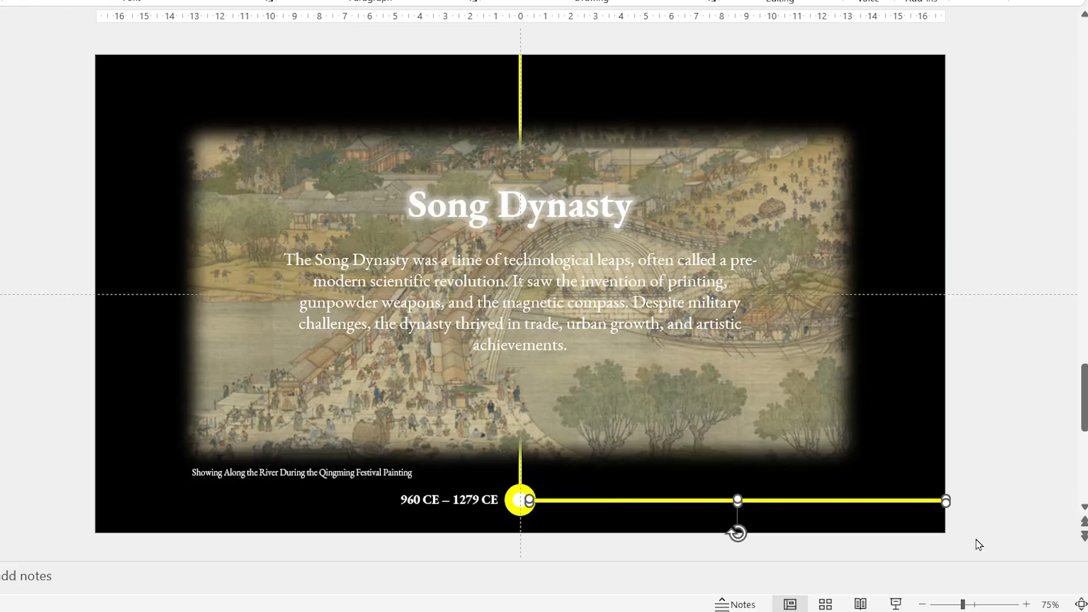
{"action": "left_click_drag", "start_coordinate": [994, 546], "coordinate": [613, 494]}
{"action": "key", "text": "ctrl+c"}
{"action": "left_click", "coordinate": [81, 542]}
{"action": "key", "text": "ctrl+v"}
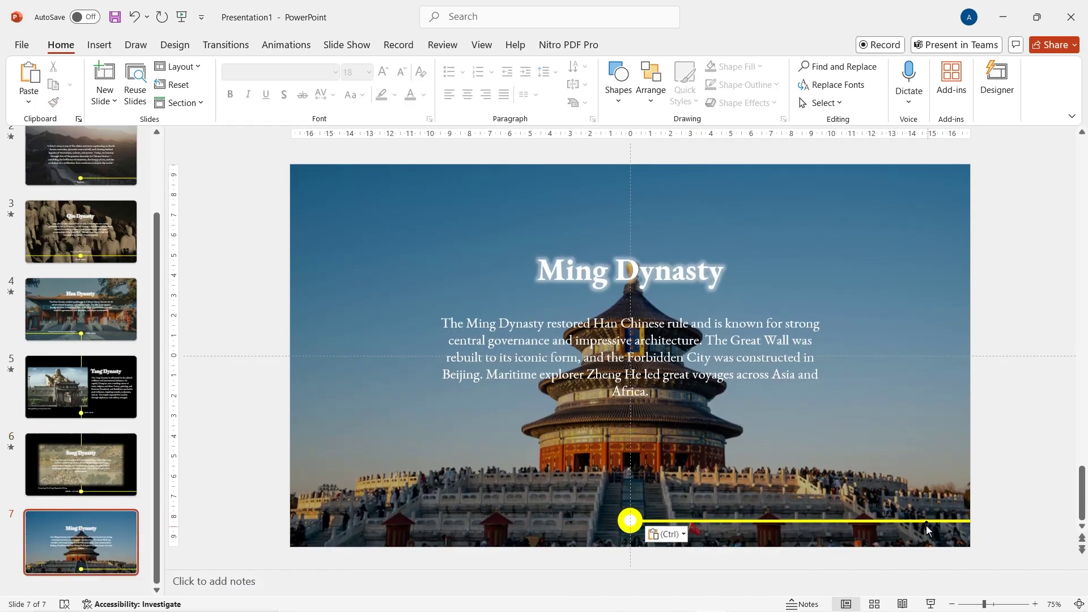
{"action": "left_click_drag", "start_coordinate": [926, 521], "coordinate": [556, 516]}
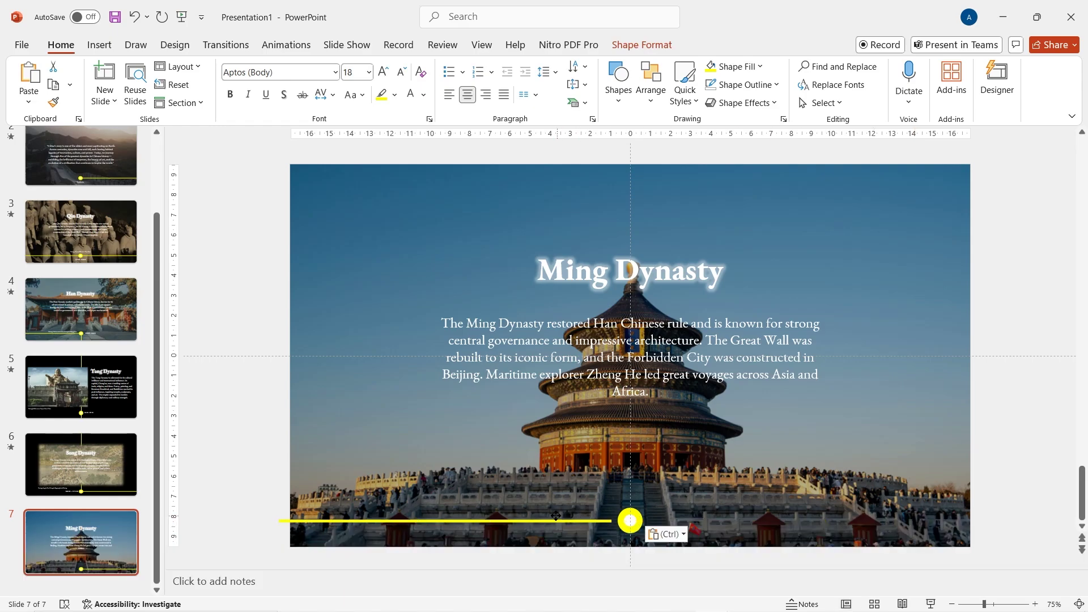
{"action": "key", "text": "Escape"}
- Add the date "1368 CE – 1644 CE" beside the marker and the caption "Showing Temple of Heaven" above the line
{"action": "left_click", "coordinate": [99, 45]}
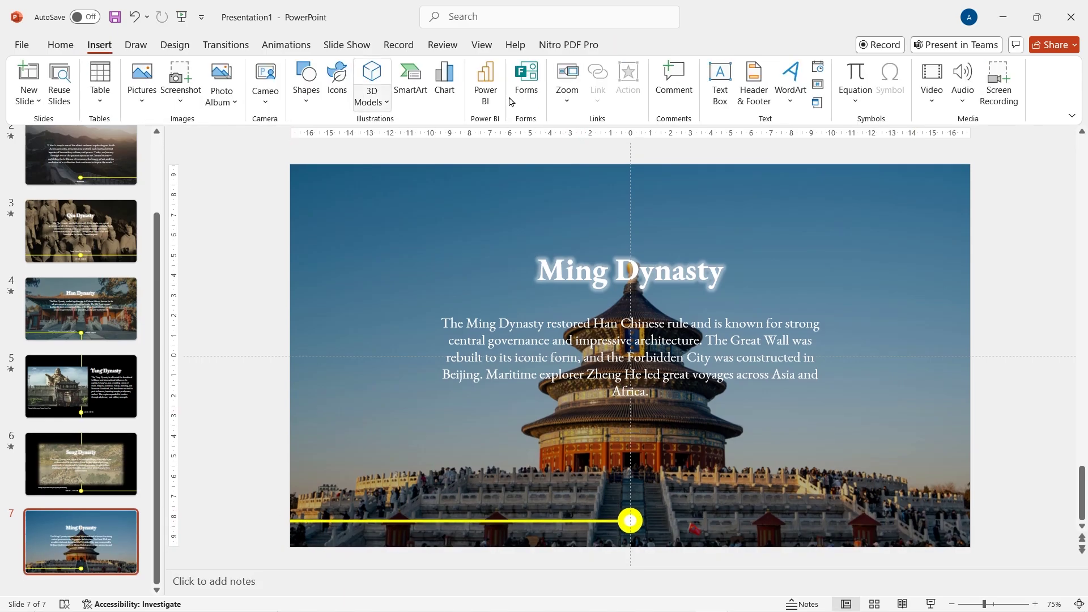
{"action": "key", "text": "ctrl+v"}
{"action": "key", "text": "Escape"}
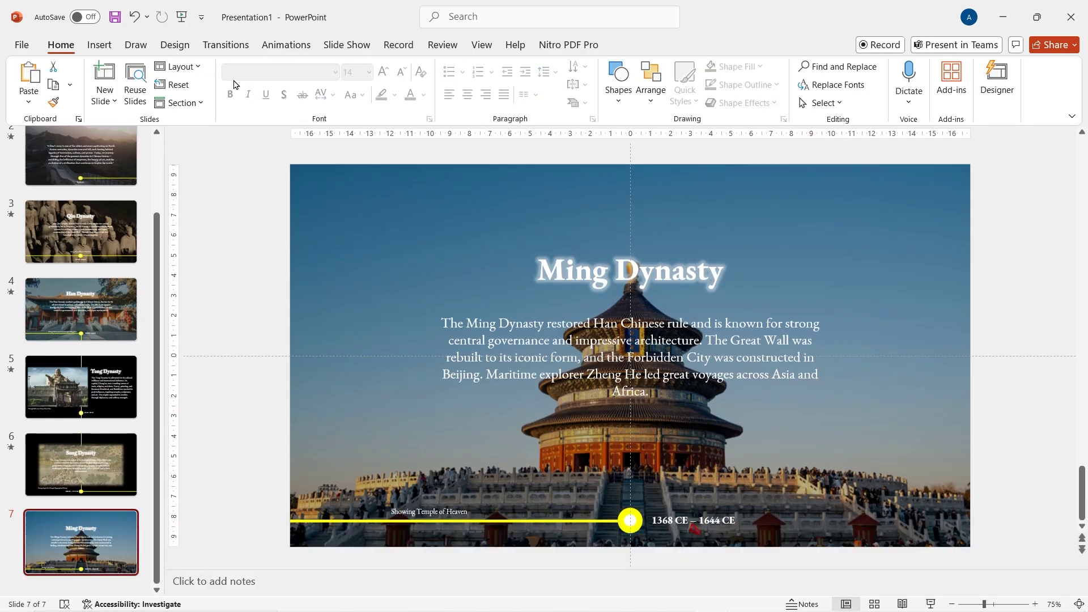
- Apply the Push transition to slide 7 and open its direction options
{"action": "left_click", "coordinate": [225, 44]}
{"action": "left_click", "coordinate": [247, 76]}
{"action": "left_click", "coordinate": [800, 85]}
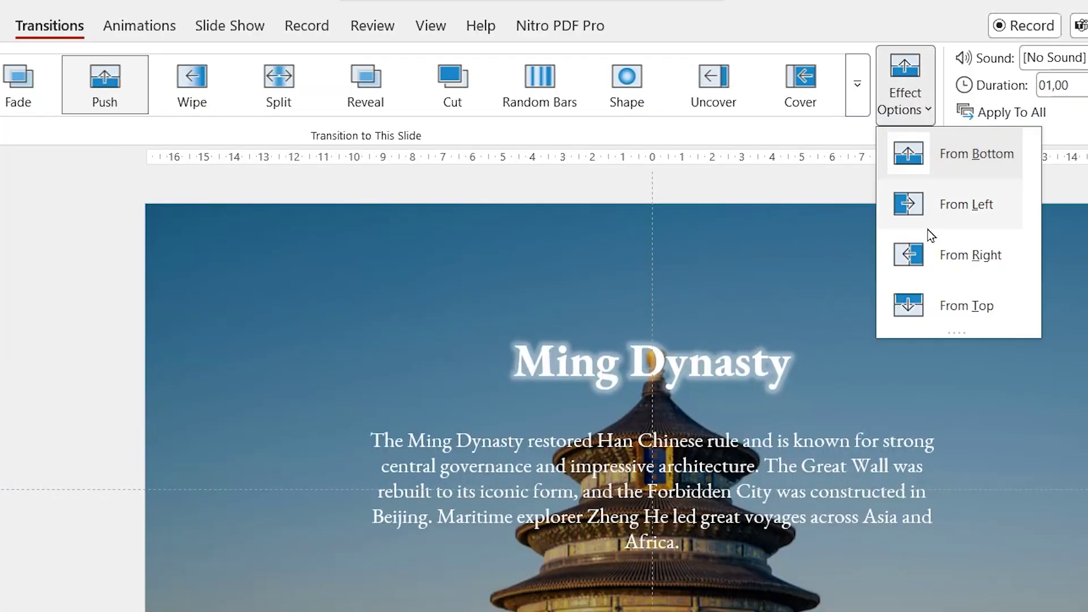